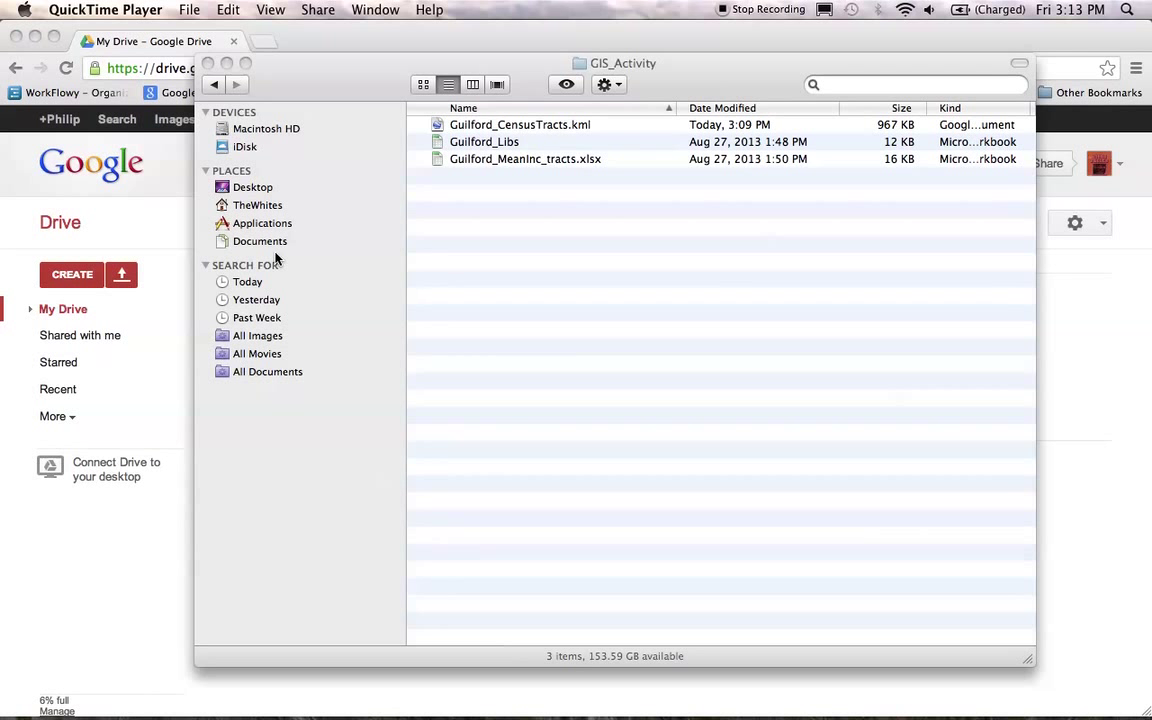
left_click(329, 82)
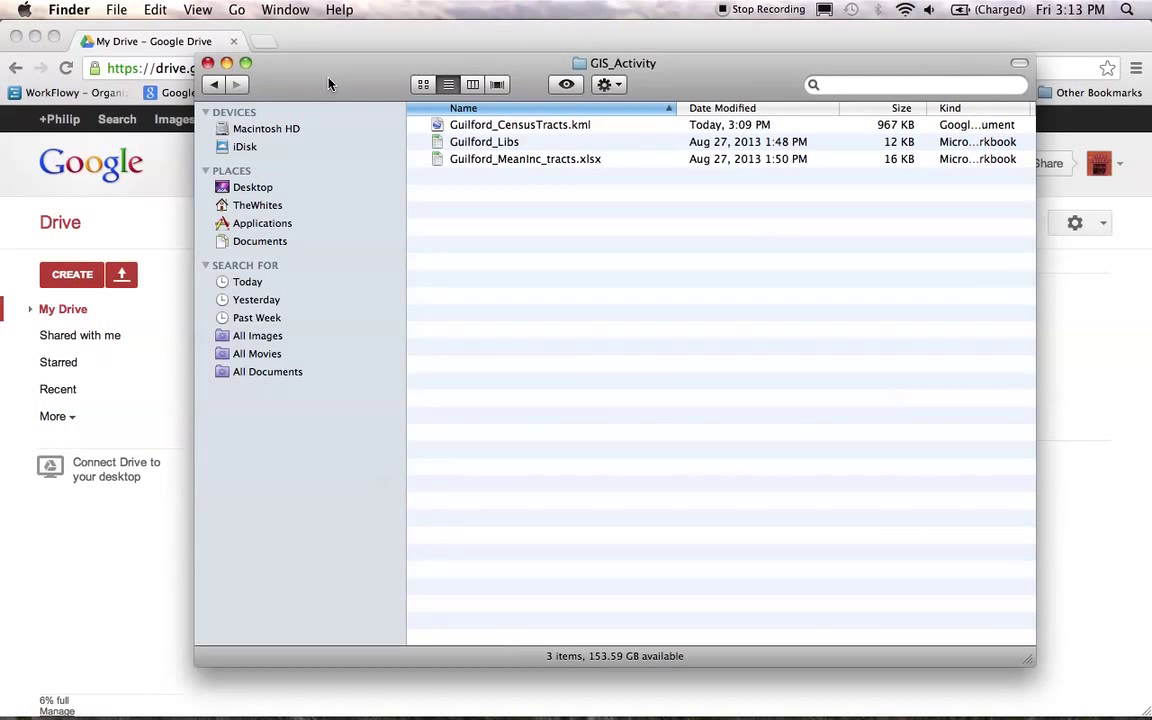
left_click_drag(329, 82, 301, 40)
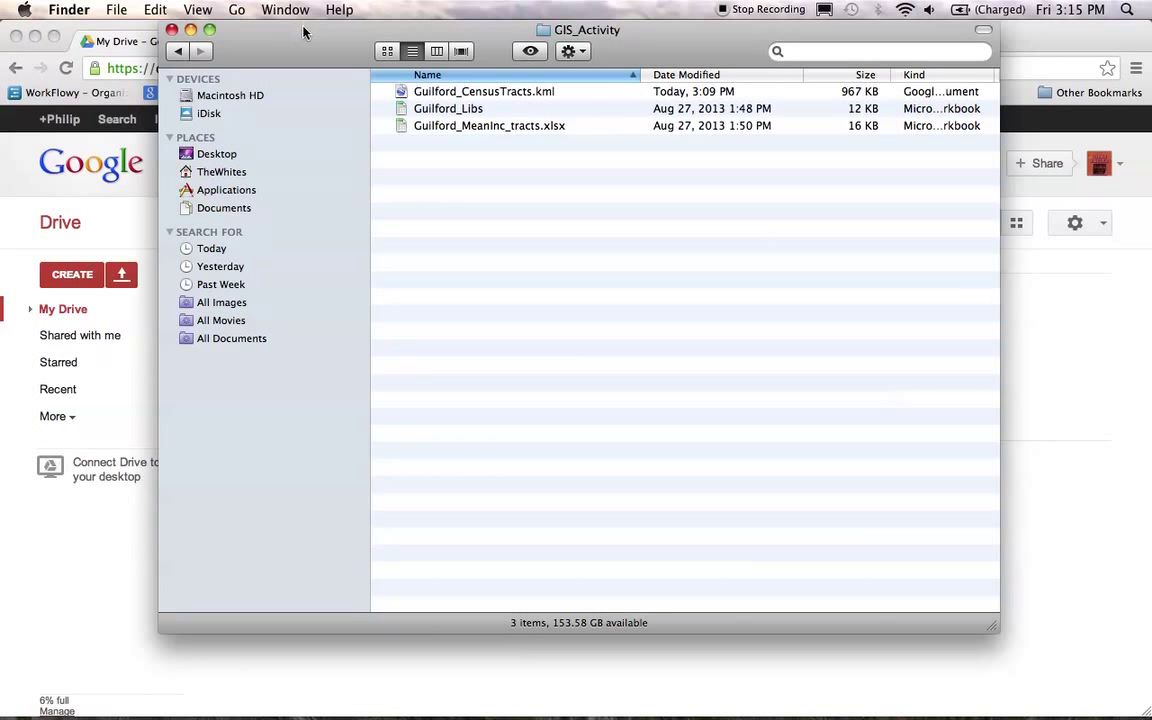
left_click_drag(306, 32, 316, 68)
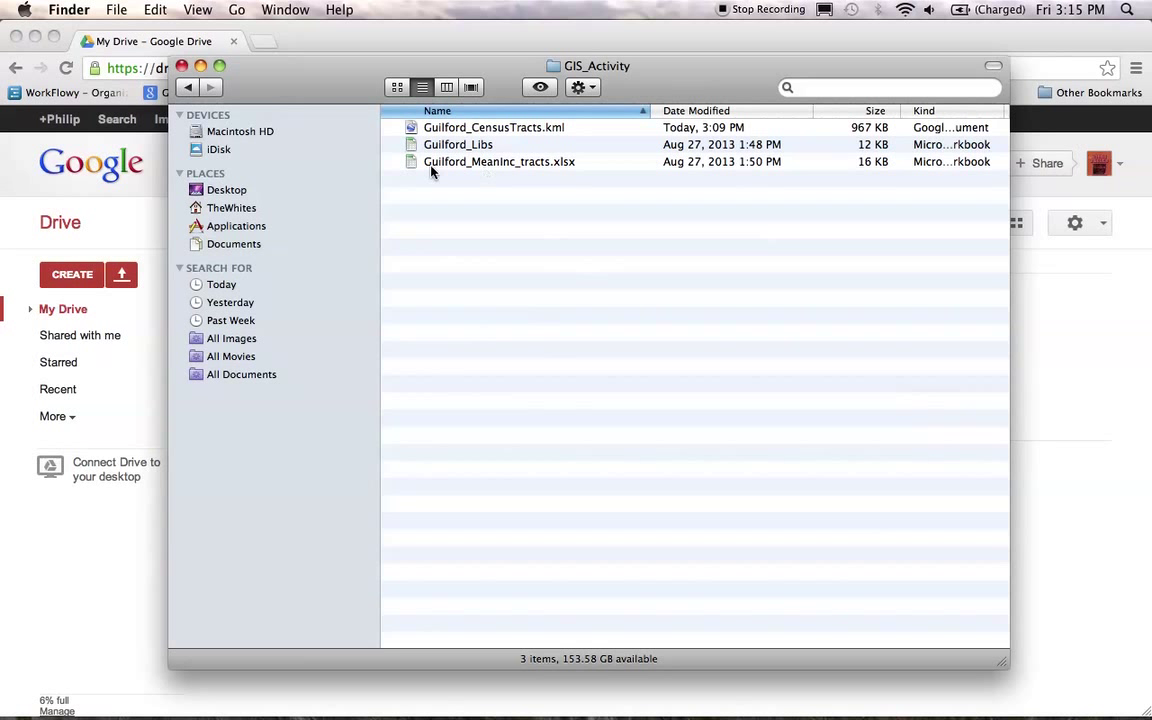
- Switch to Google Drive in Chrome and create a new Fusion Table
left_click(390, 33)
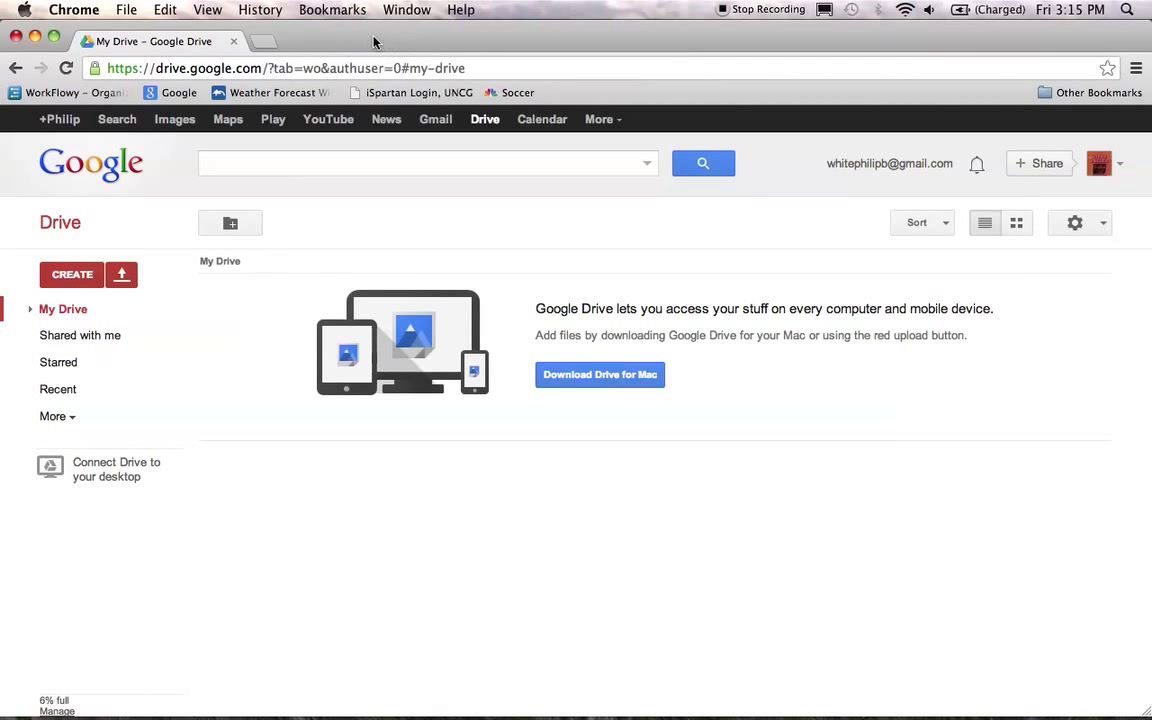
left_click(87, 274)
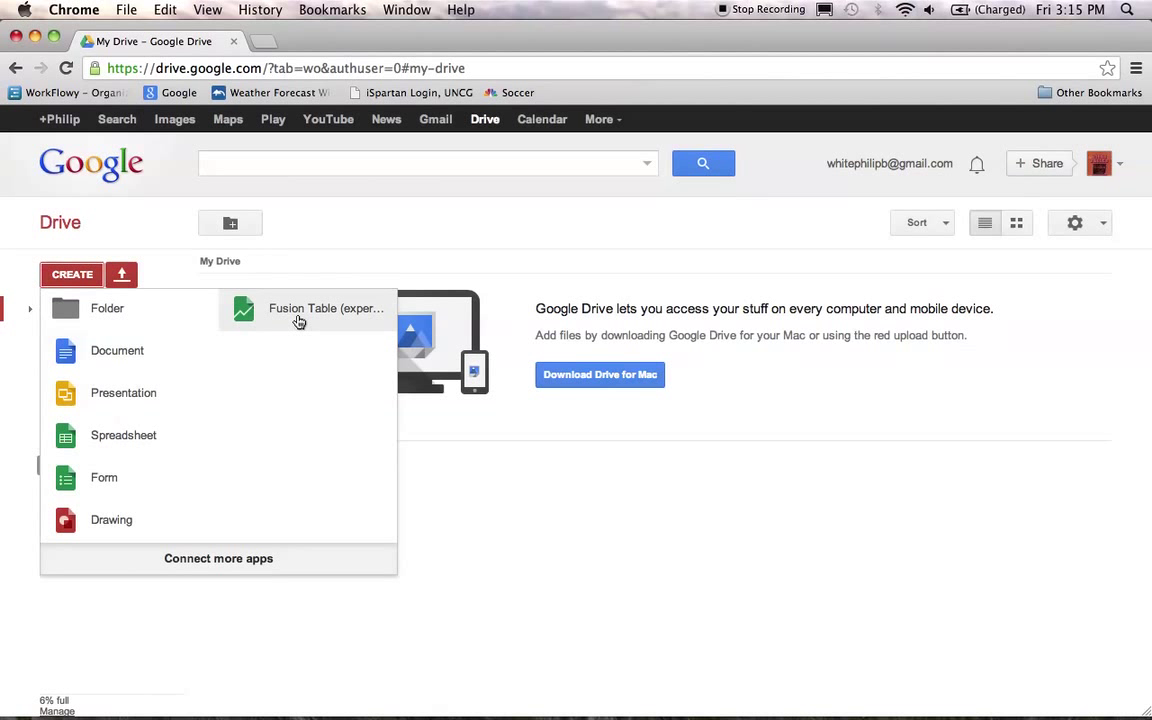
left_click(298, 312)
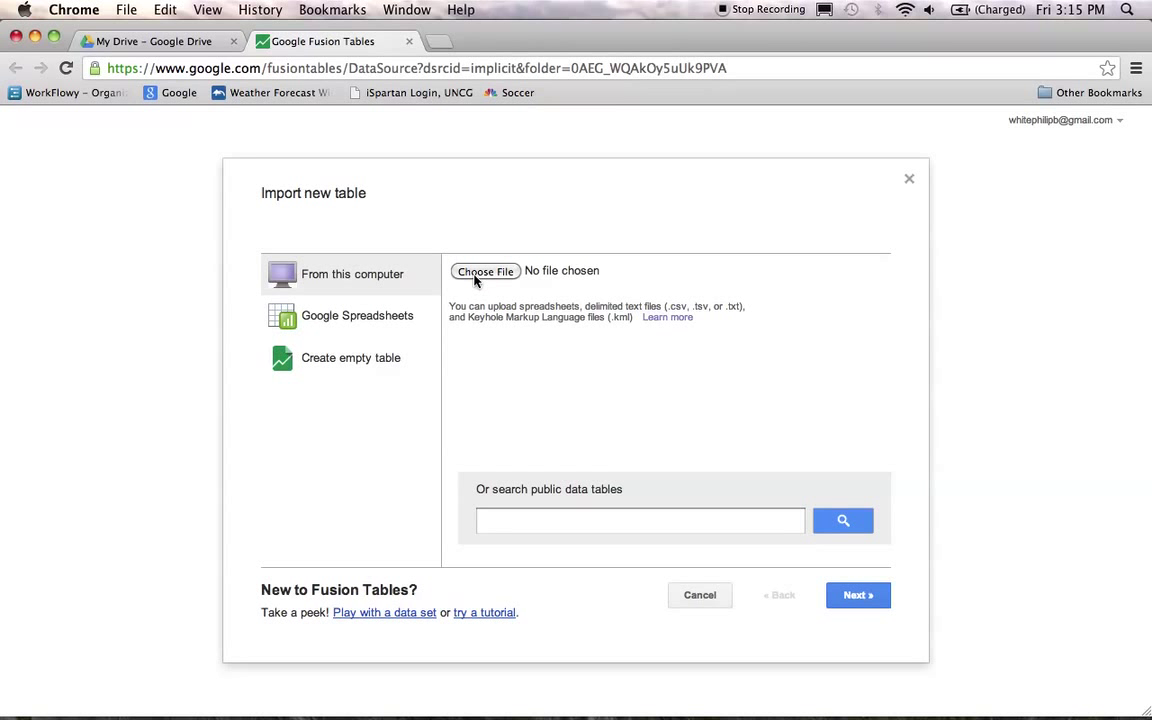
- Import the Guilford_Libs file from the GIS_Activity folder on this computer, keeping row 1 as column names and the default table details
left_click(476, 273)
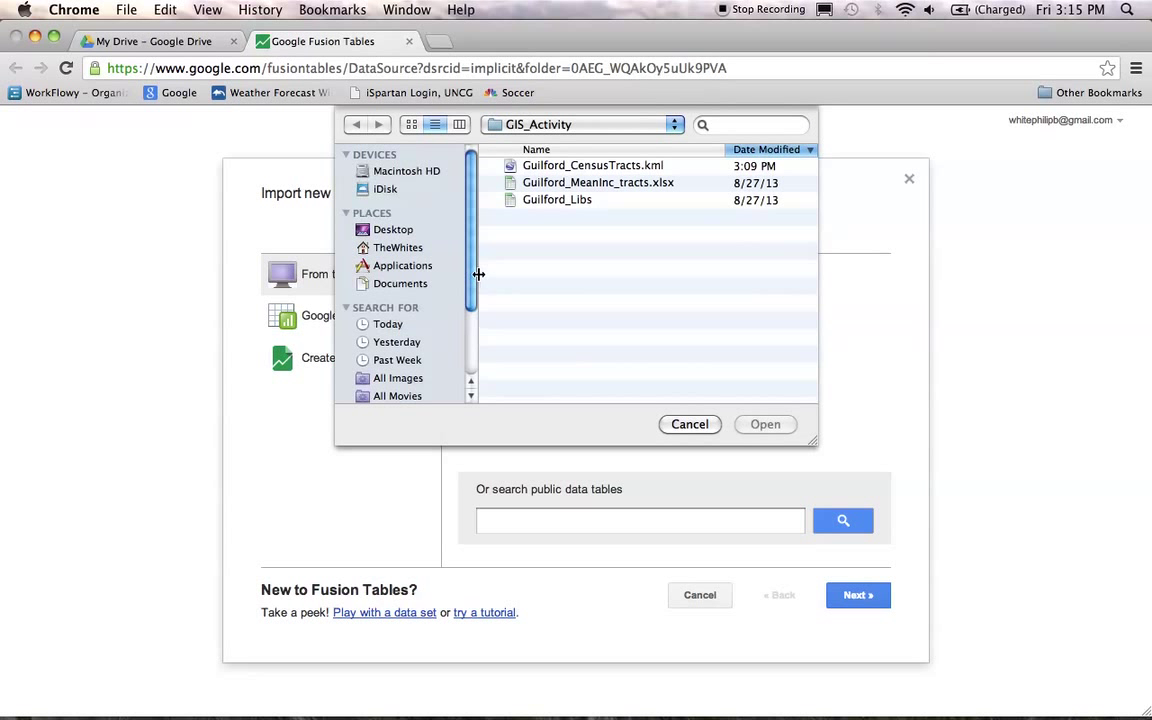
left_click(601, 203)
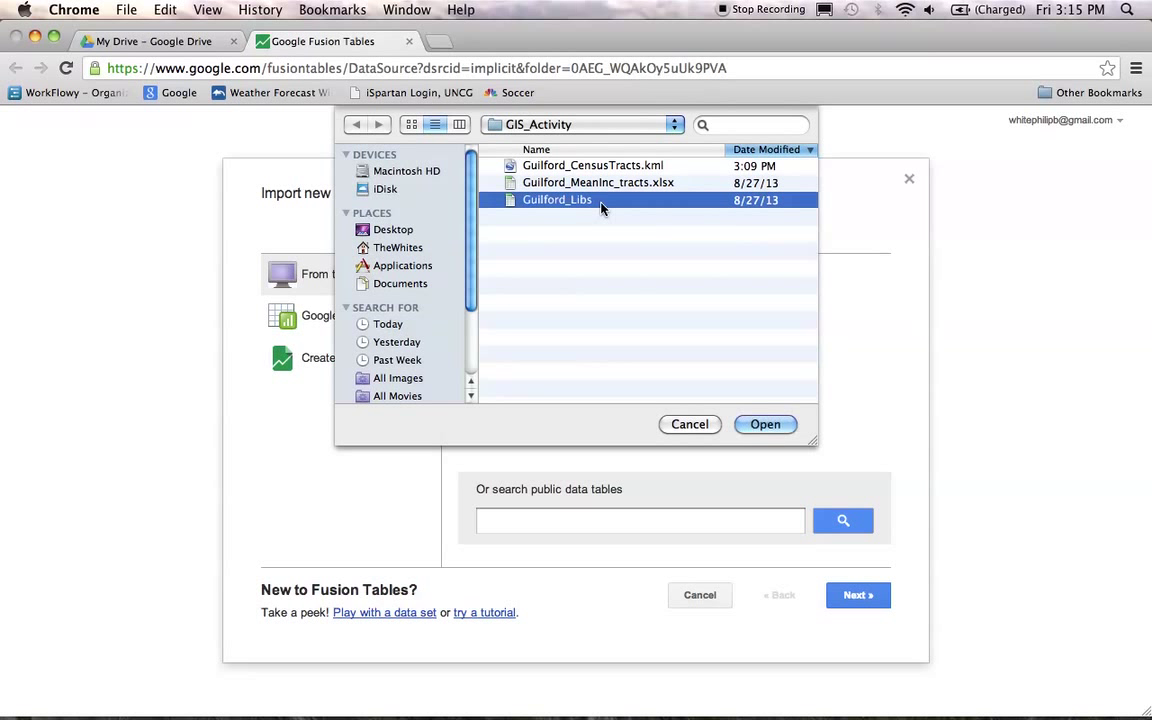
left_click(766, 426)
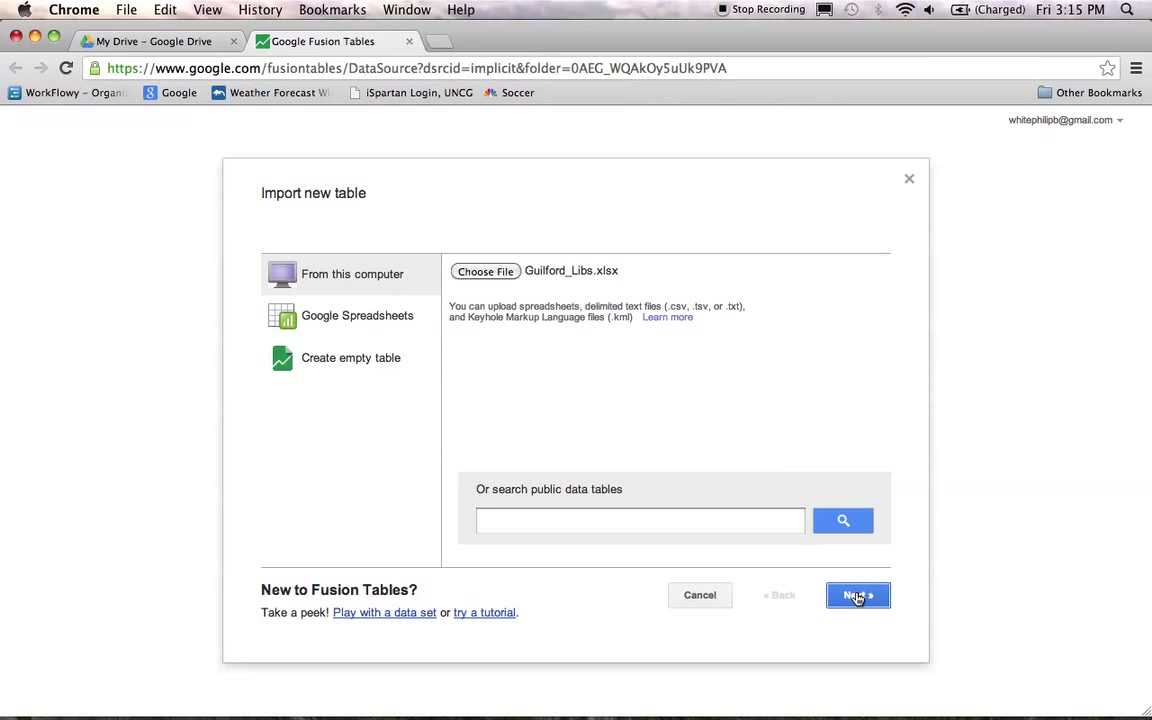
left_click(856, 595)
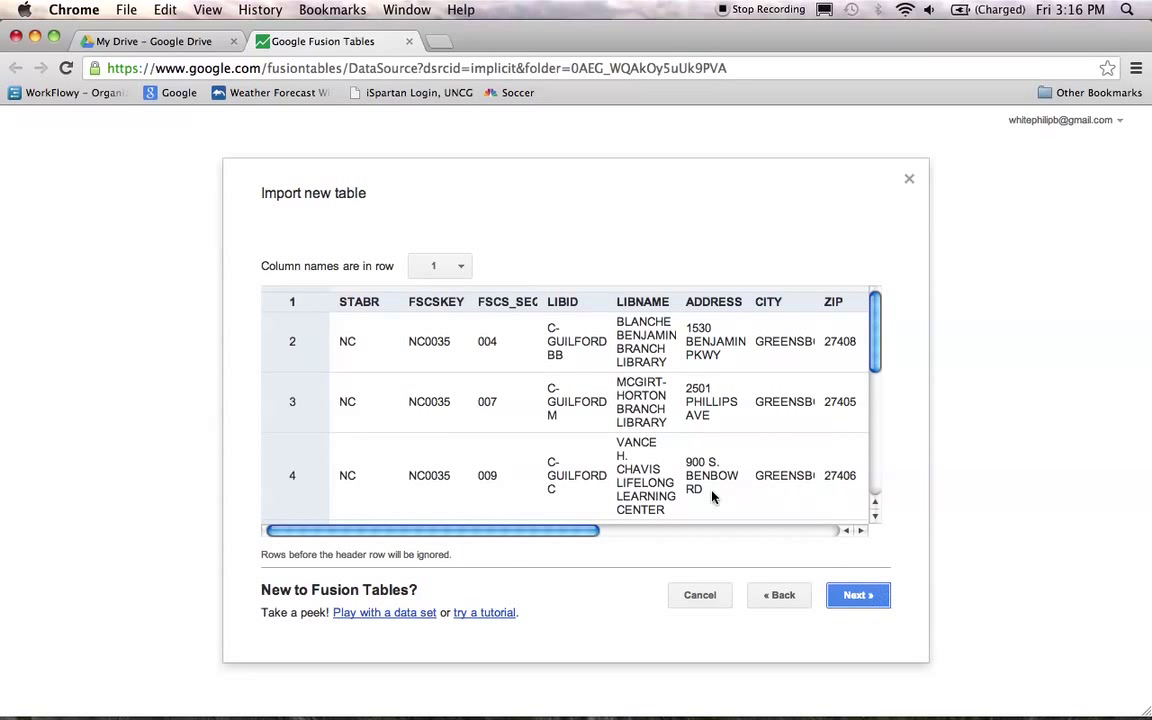
left_click_drag(510, 538, 679, 540)
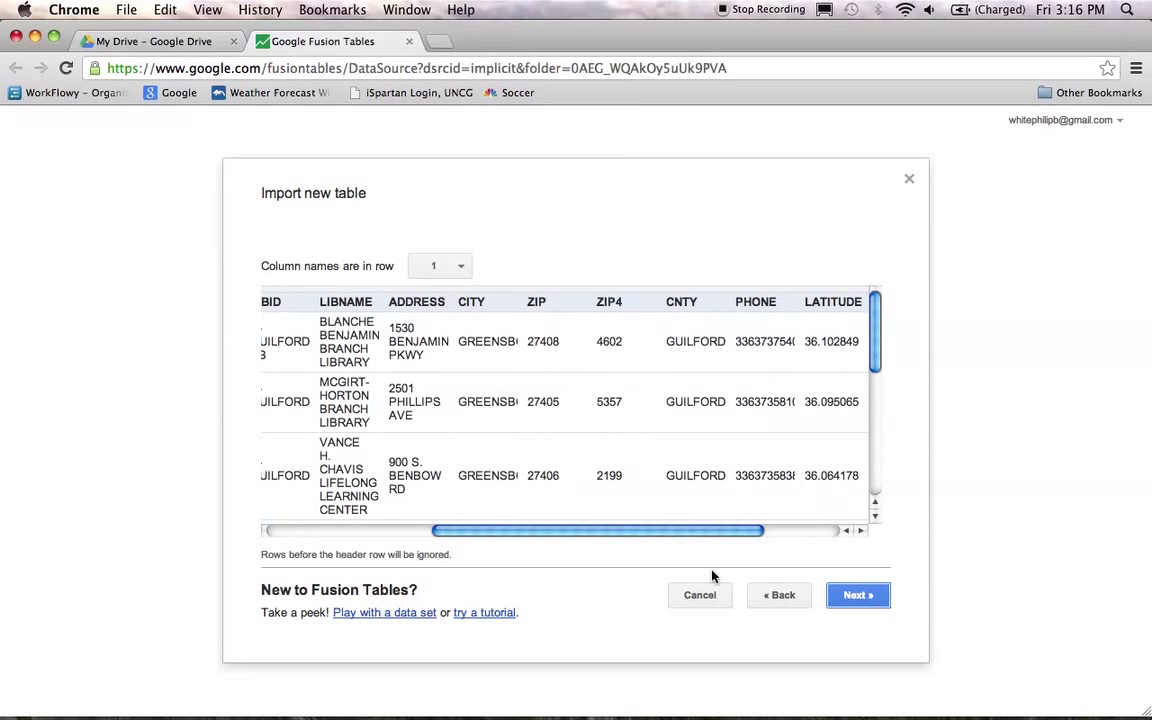
left_click(852, 598)
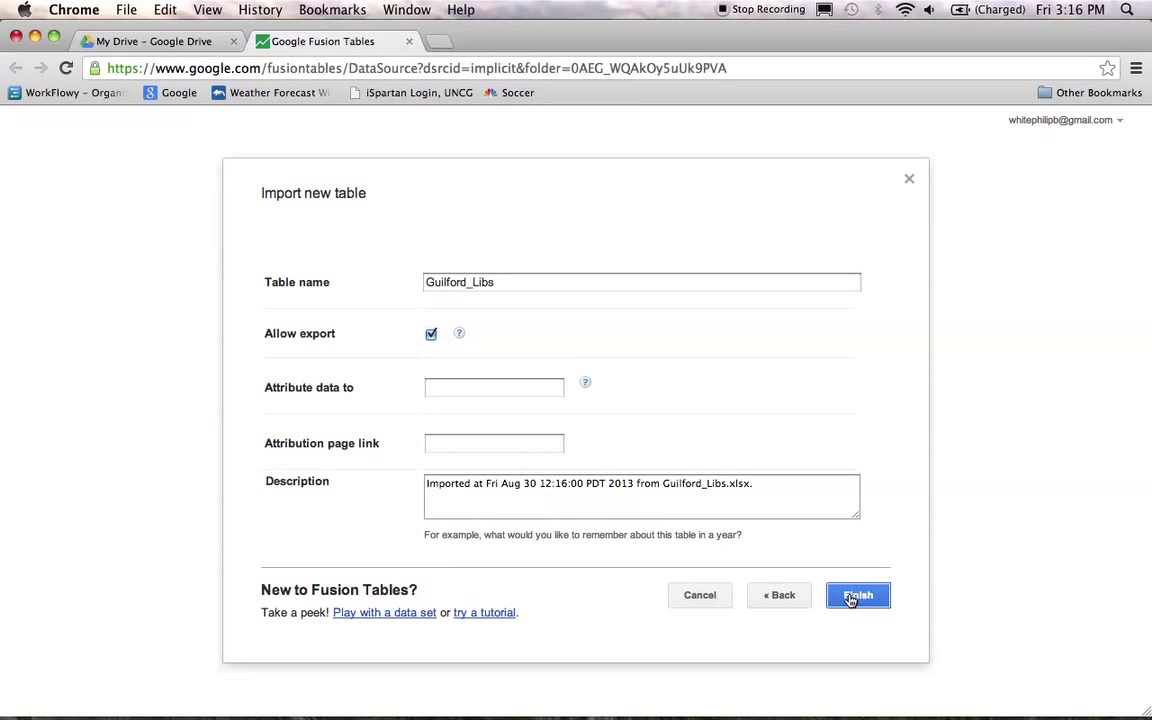
left_click(850, 597)
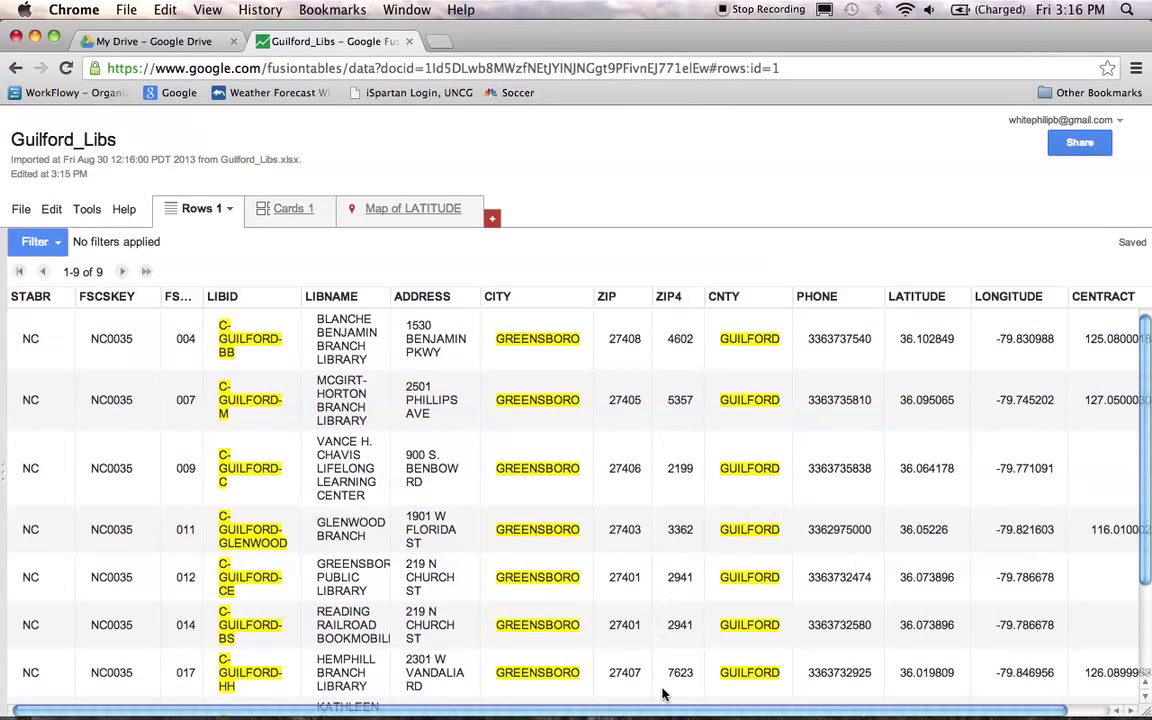
- Look at the latitude and longitude columns of the table, and view the library locations around Greensboro on the map
left_click_drag(721, 712, 766, 713)
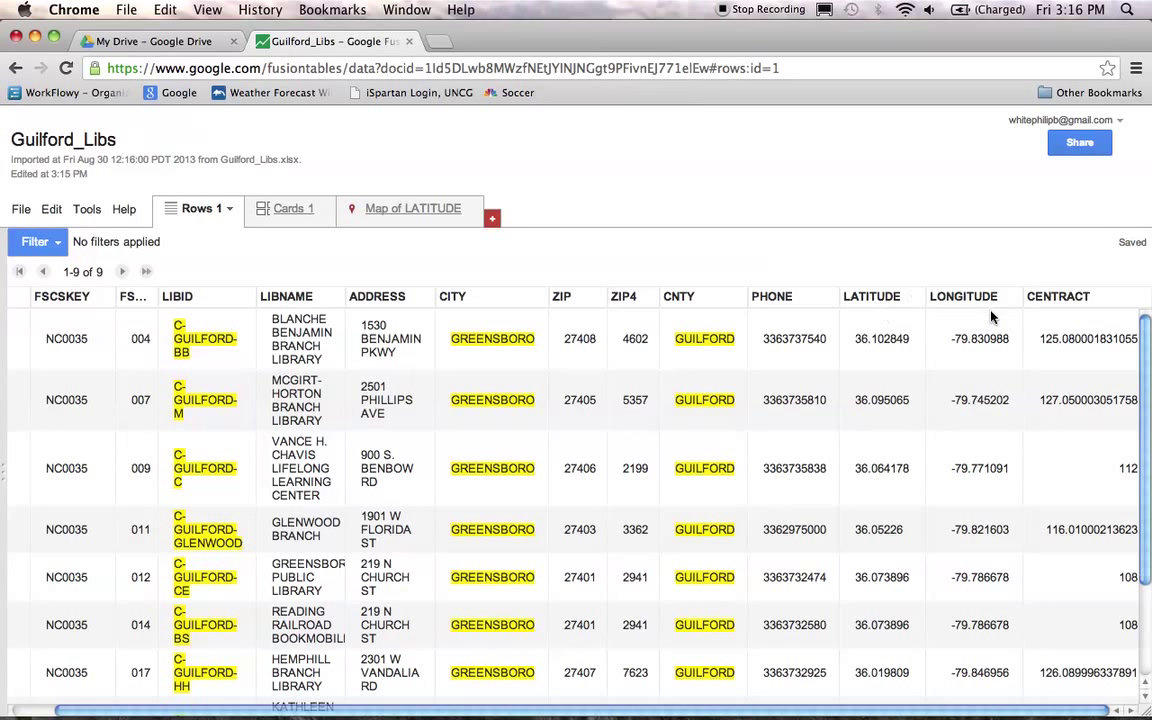
left_click(396, 210)
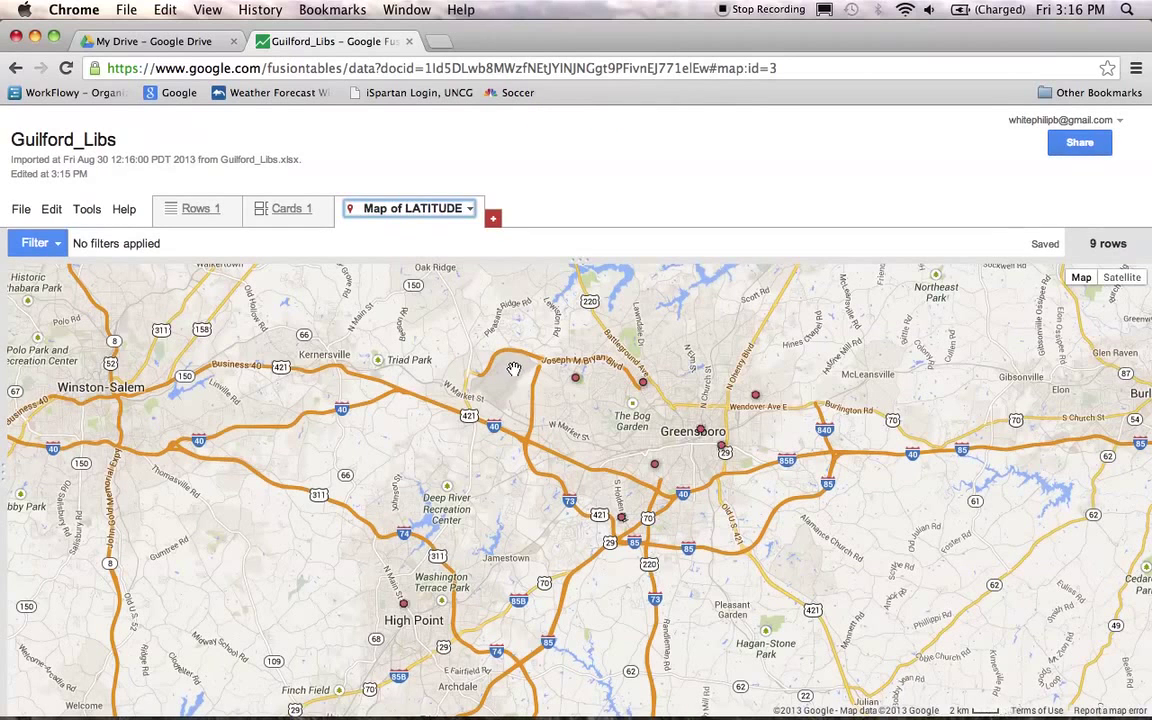
left_click_drag(508, 372, 403, 352)
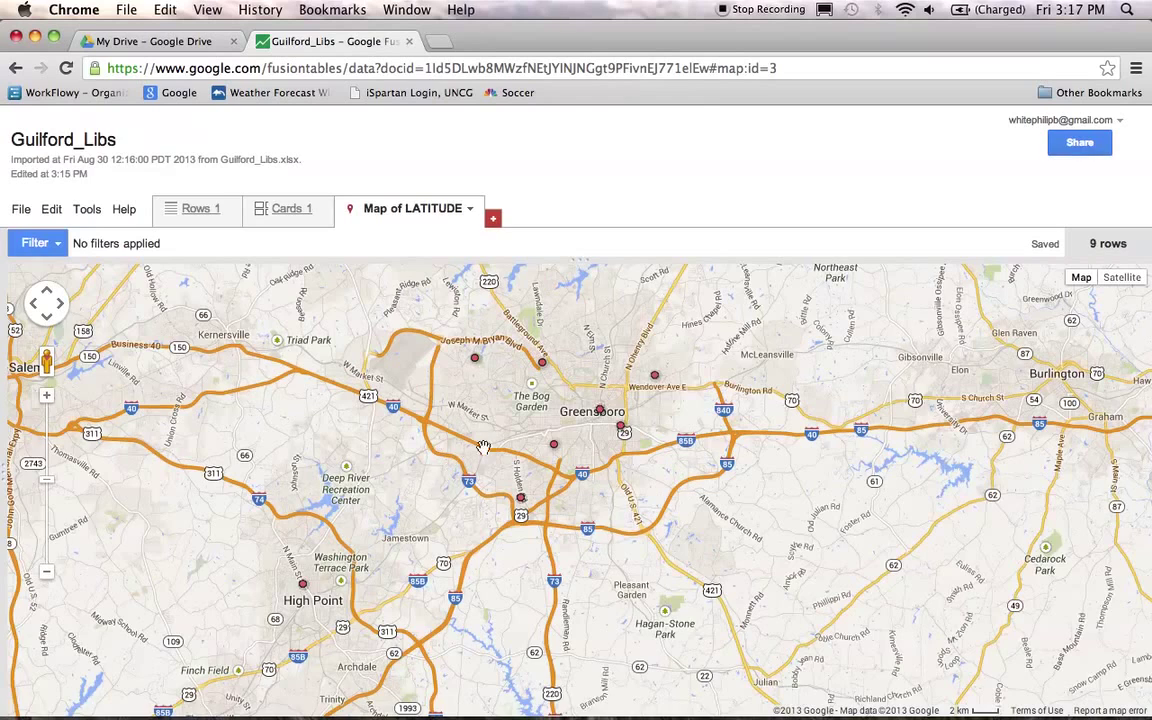
left_click_drag(500, 428, 465, 471)
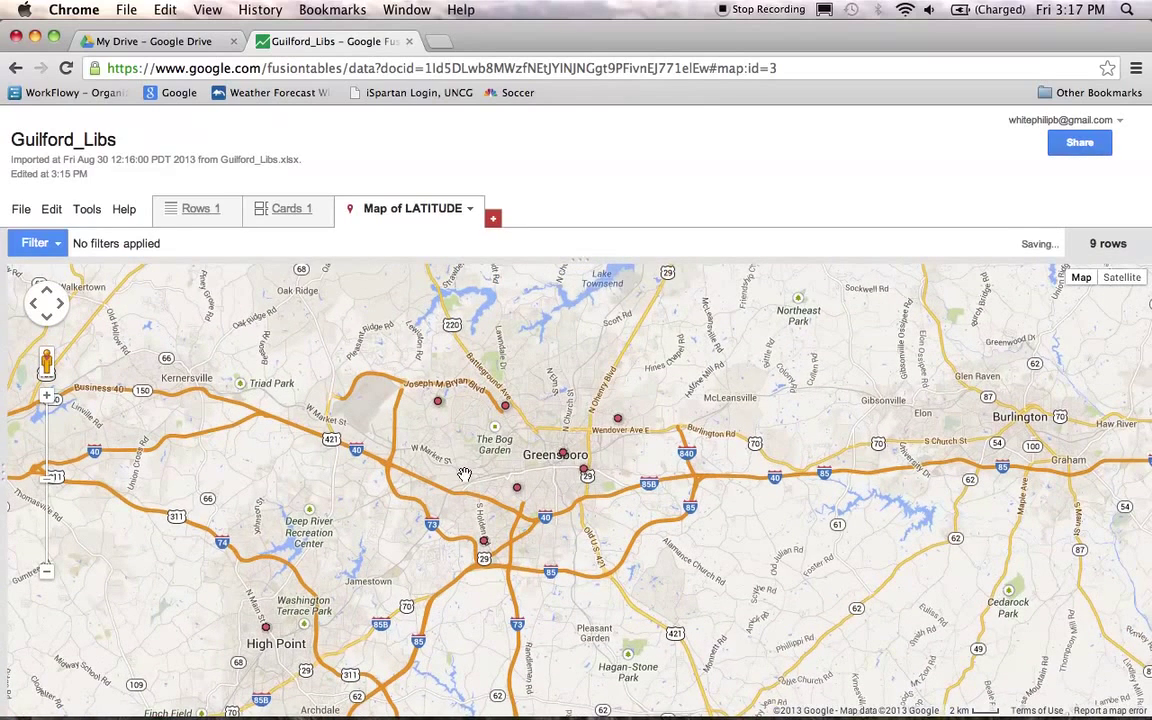
left_click_drag(447, 453, 493, 450)
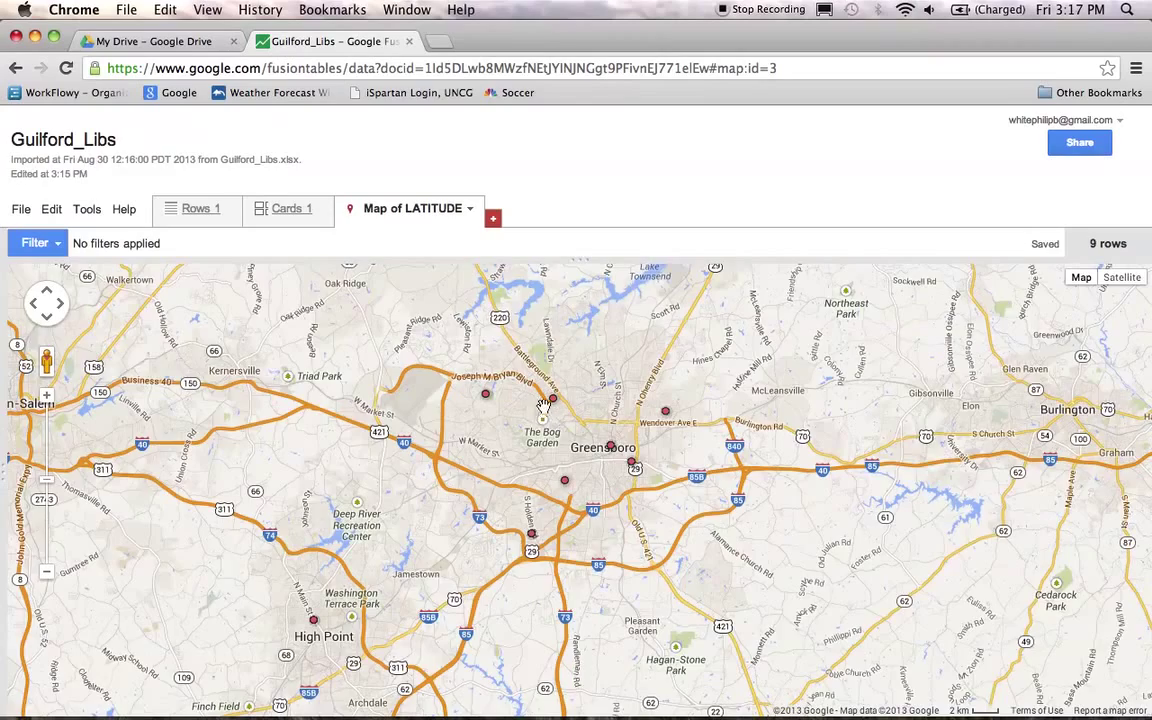
- View the map details of the library marker on Benjamin Pkwy near Westmoreland Dr
scroll(548, 402, "up", 2)
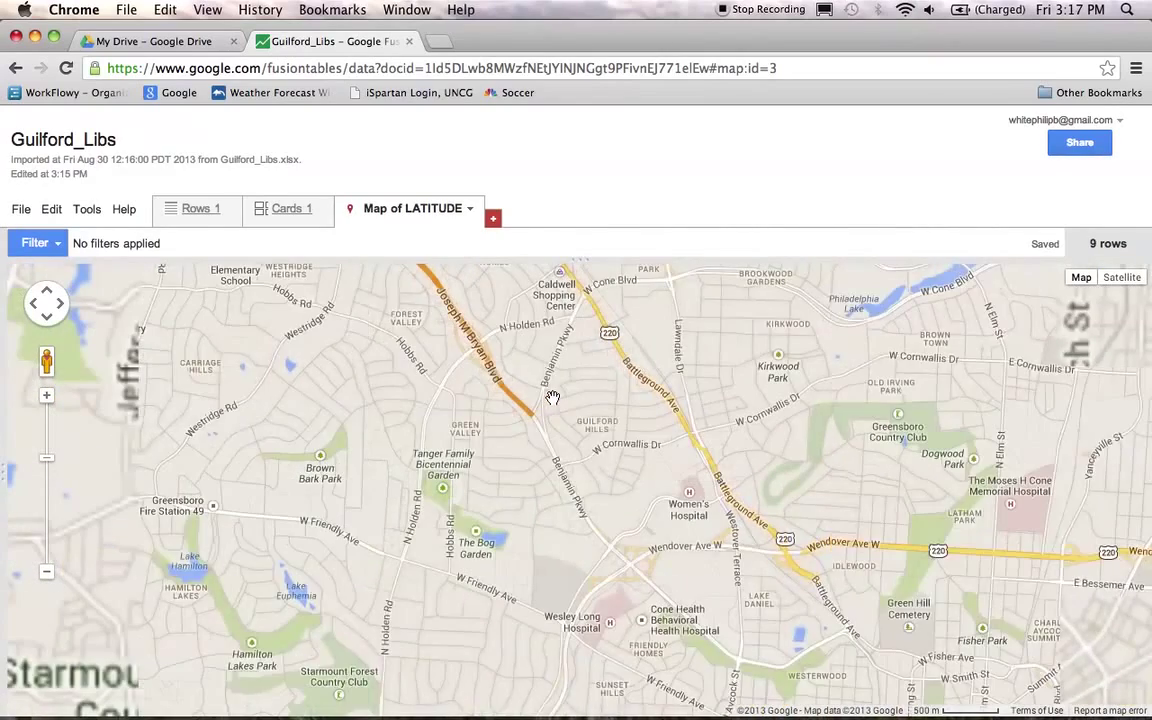
scroll(555, 382, "up", 2)
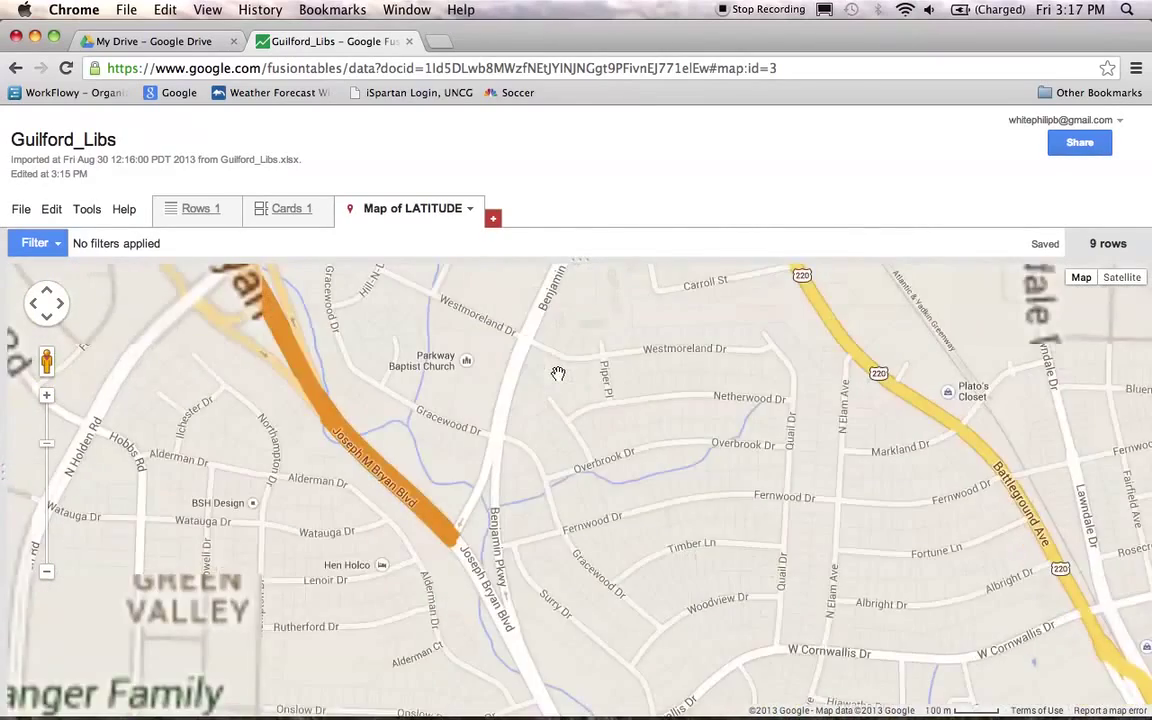
left_click_drag(557, 373, 563, 507)
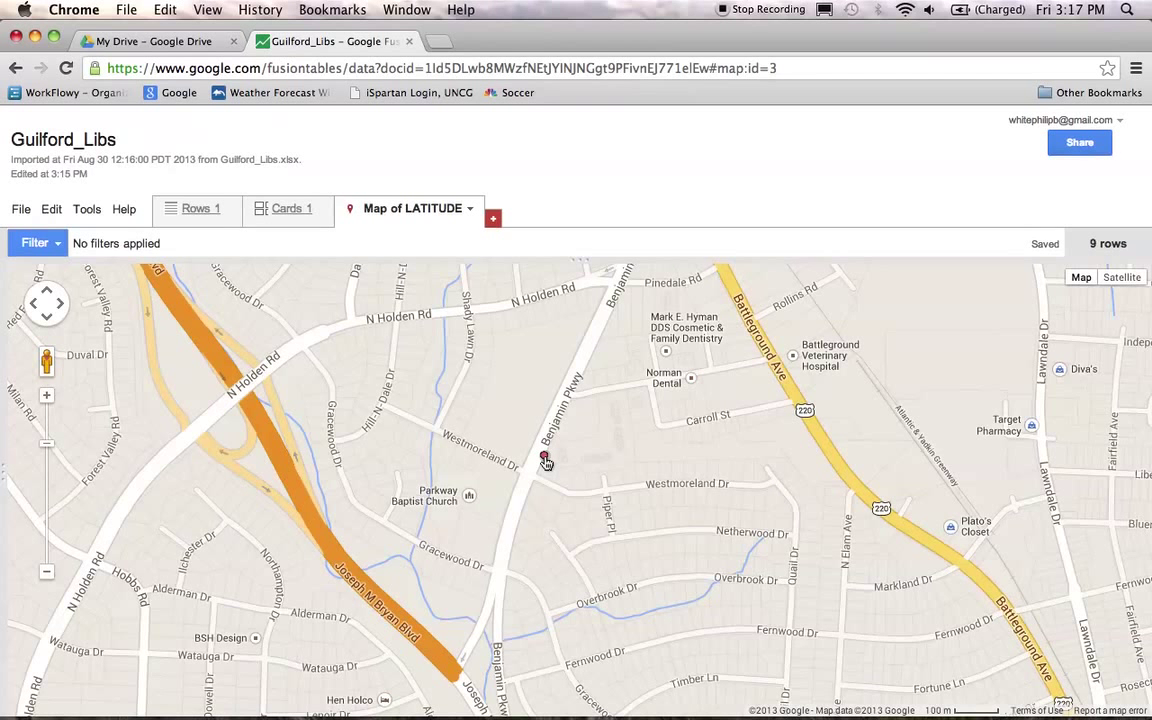
left_click(544, 459)
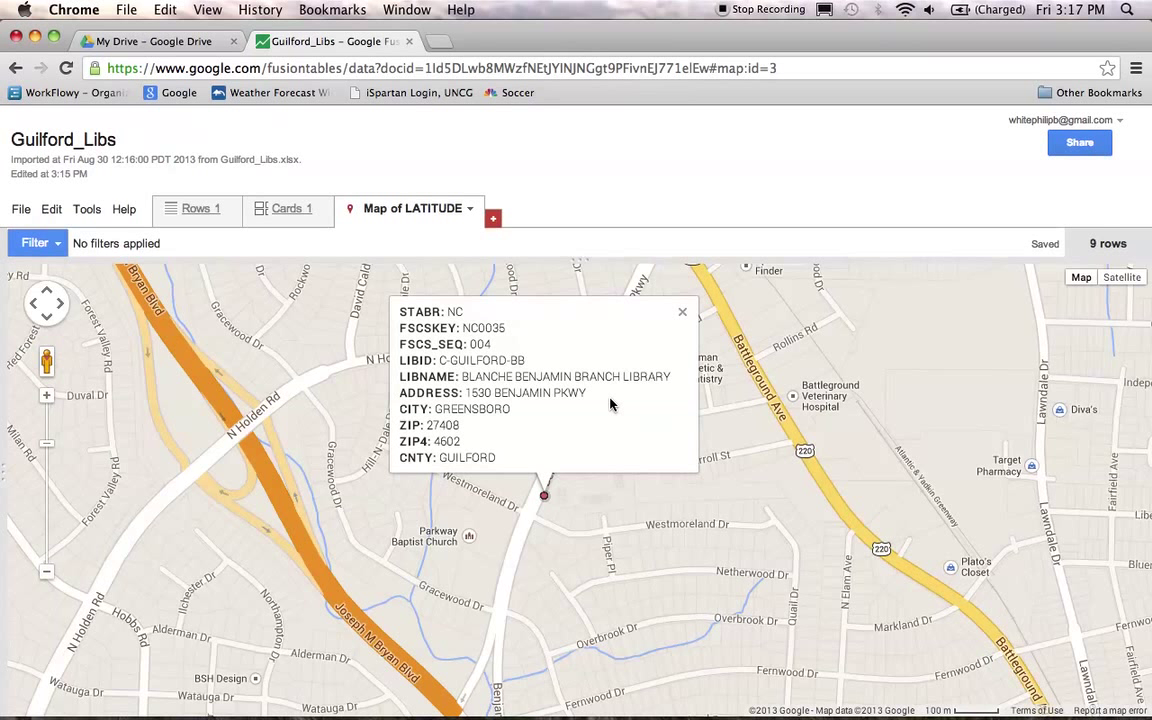
left_click(682, 316)
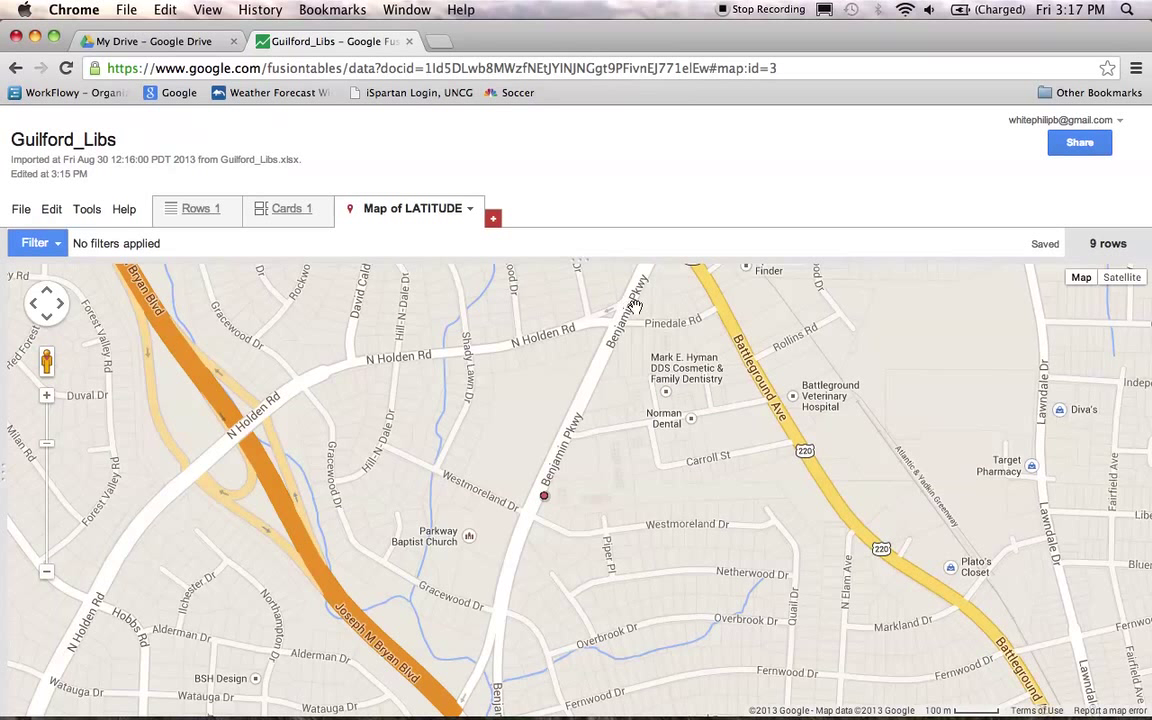
- Change the map's info window layout to exclude STABR, FSCSKEY, FSCS_SEQ, LIBID and ZIP4 and include PHONE, and save it
left_click(89, 213)
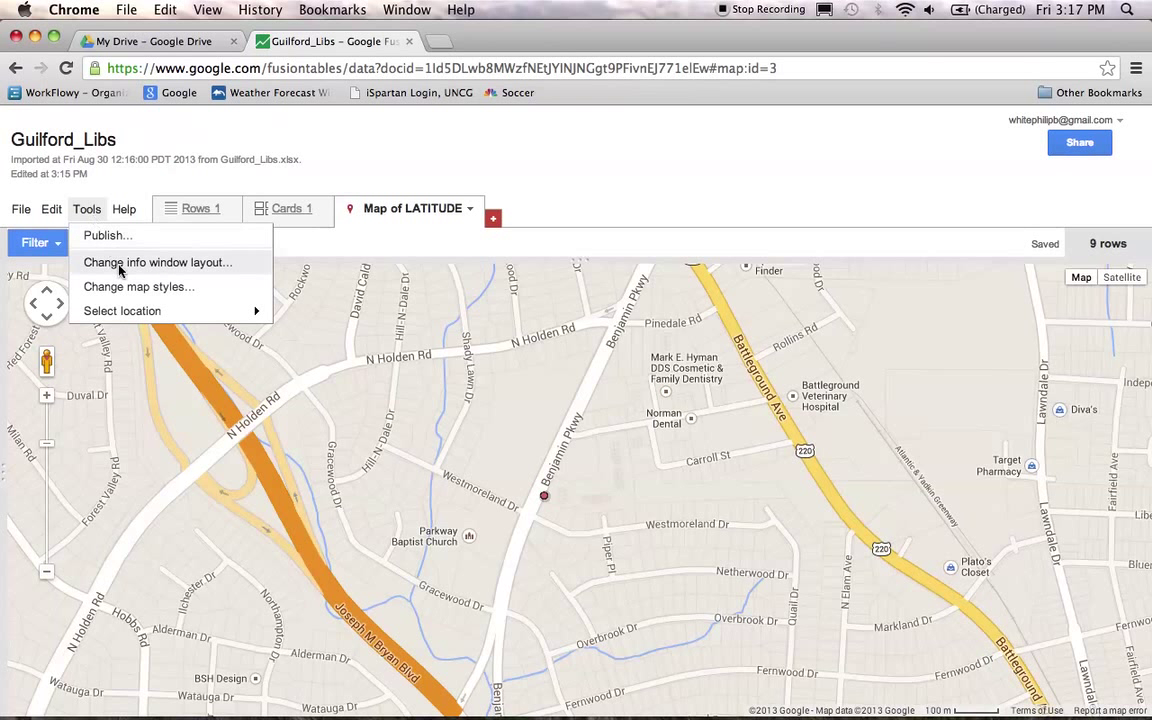
left_click(186, 265)
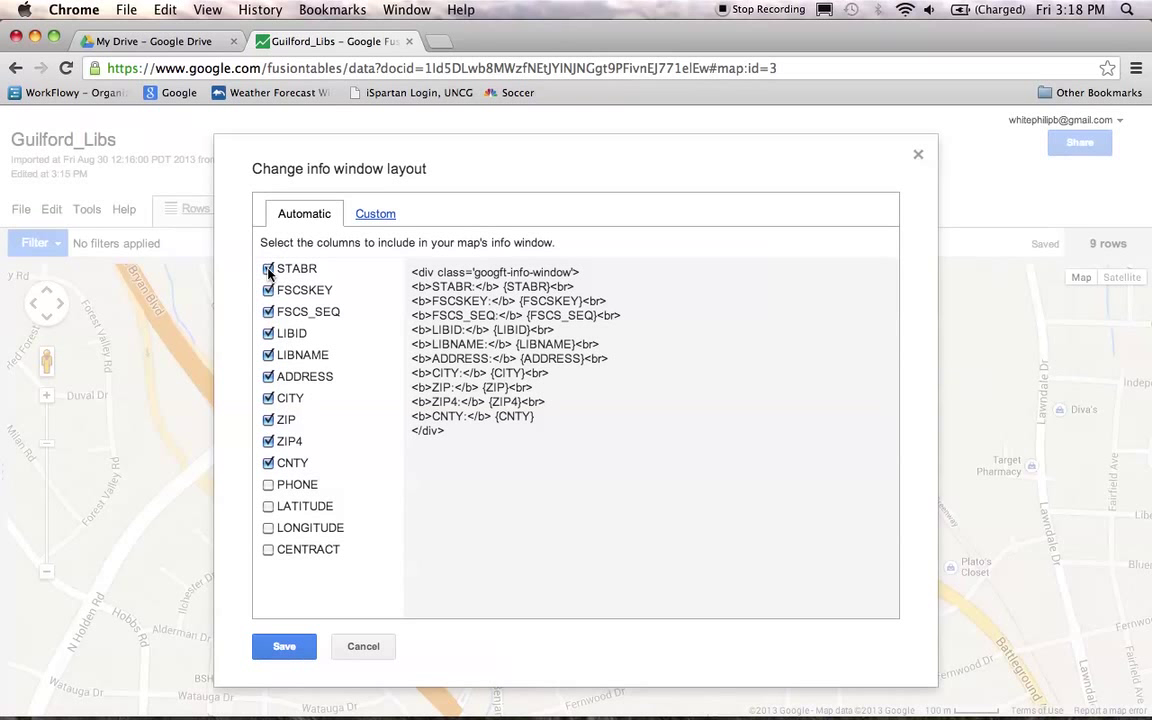
left_click(268, 269)
left_click(268, 290)
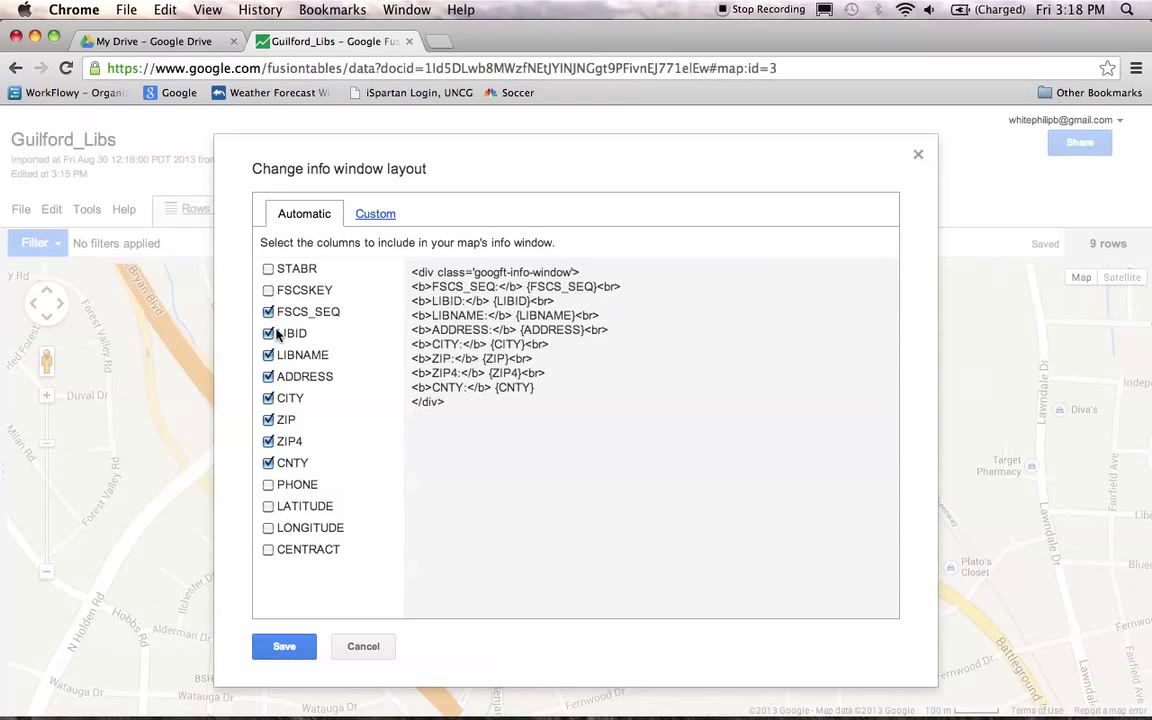
left_click(268, 312)
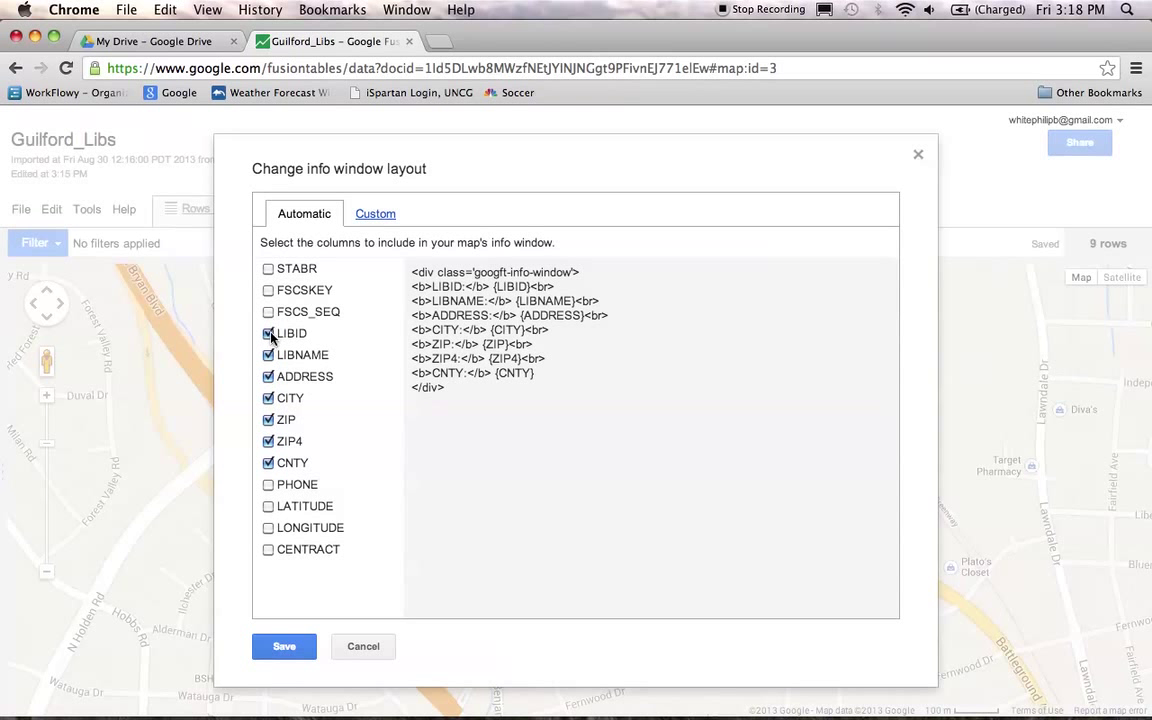
left_click(268, 333)
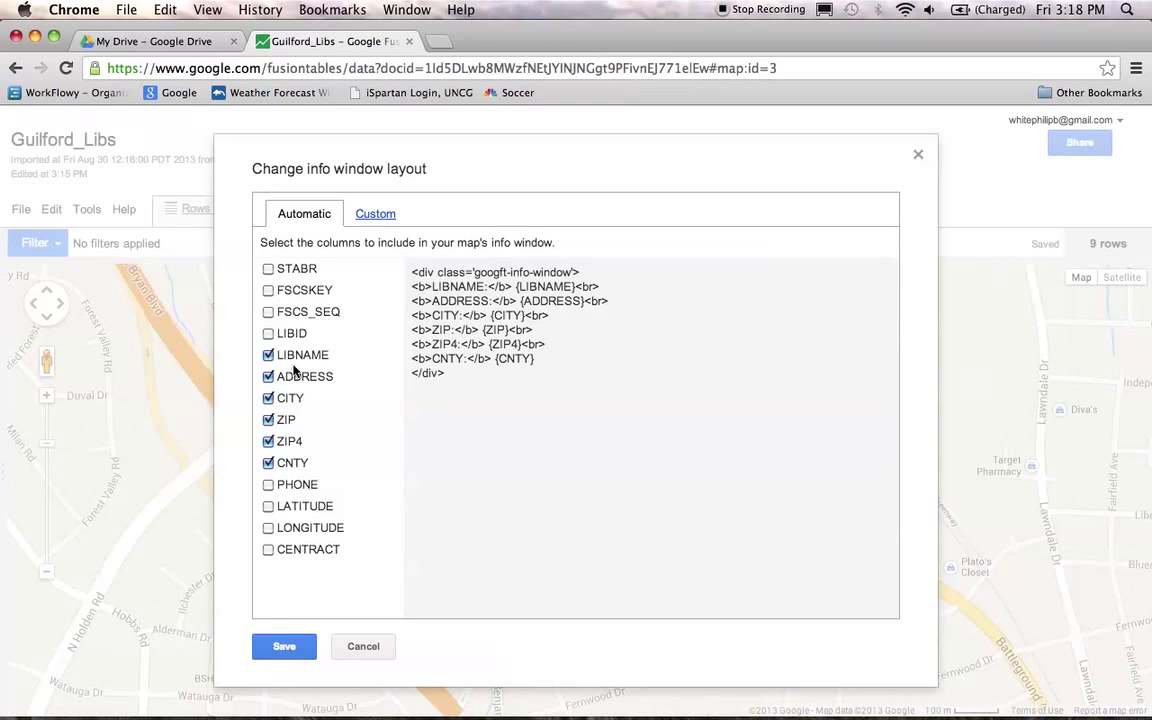
left_click(268, 441)
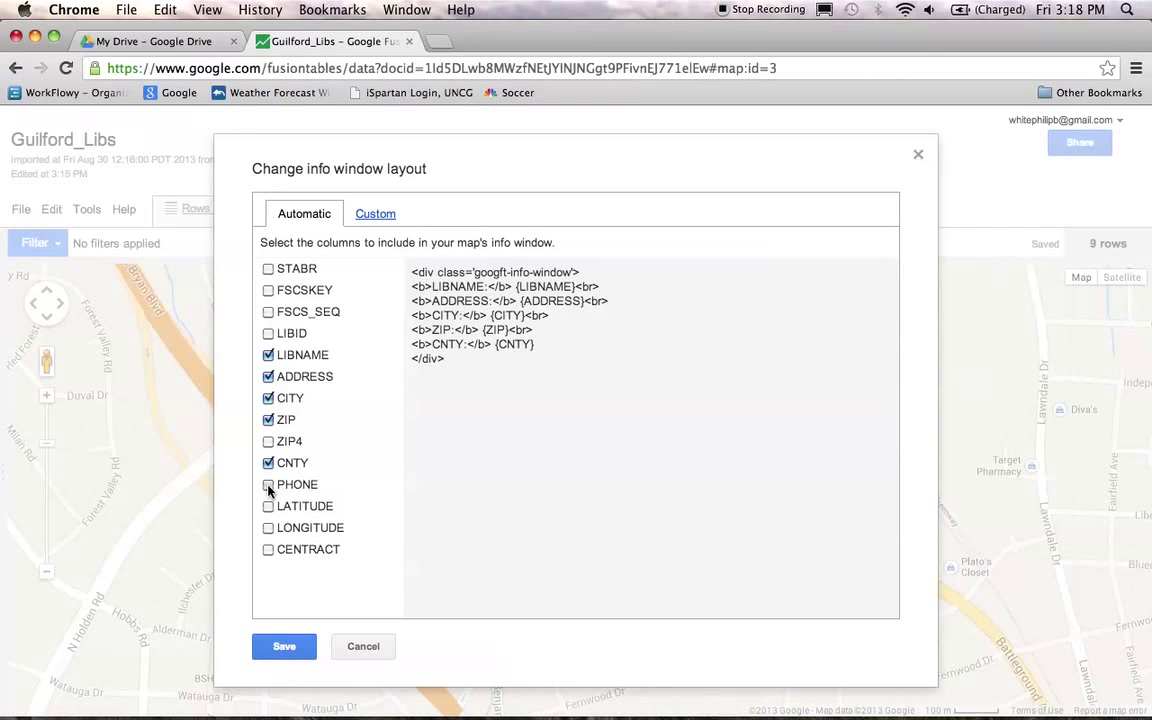
left_click(268, 484)
left_click(287, 650)
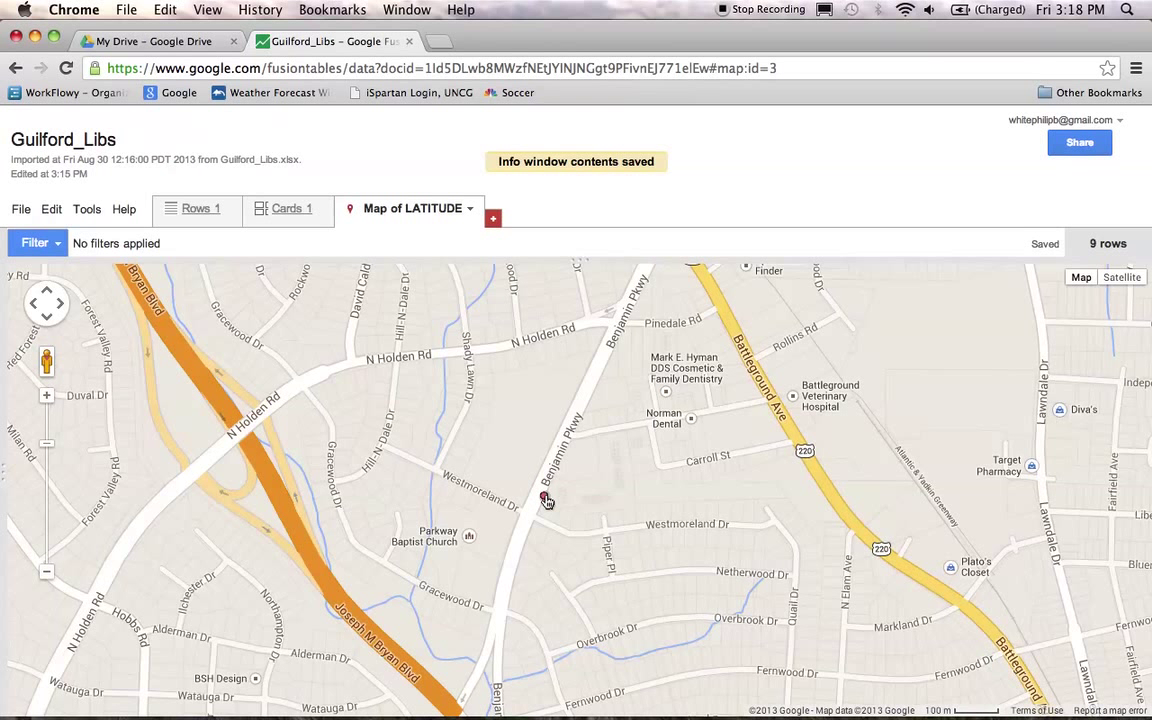
- Check the revised info window of the Benjamin Pkwy library marker and return to the overview of all libraries
left_click(545, 499)
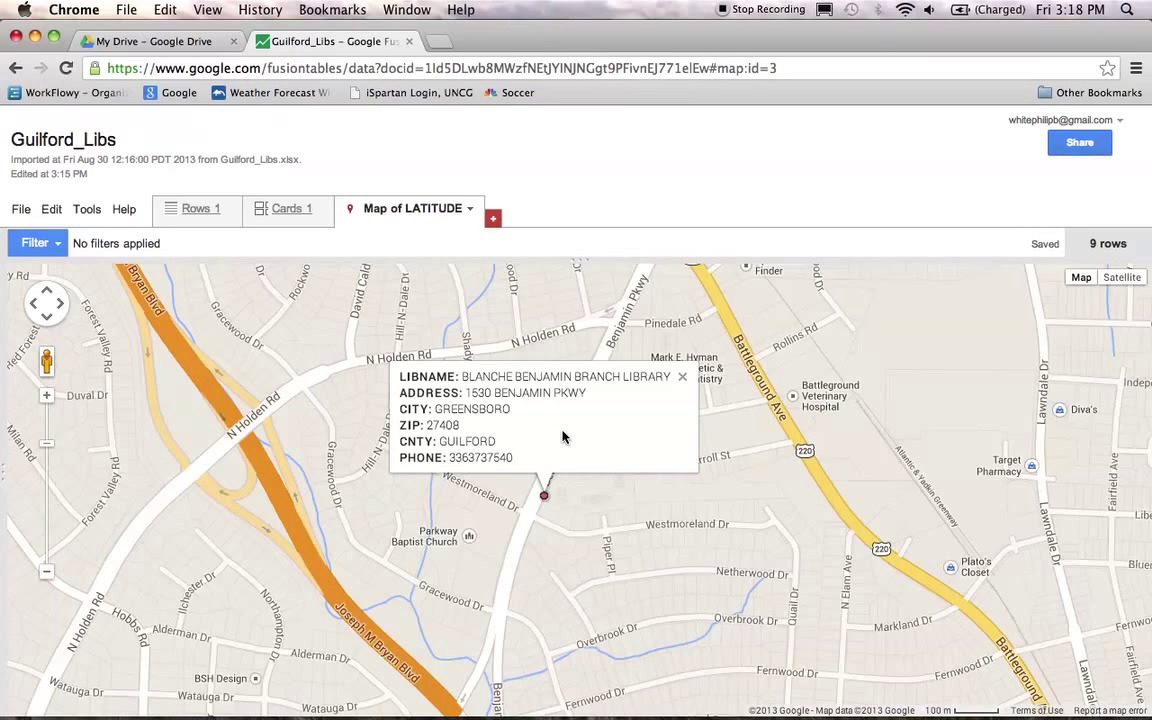
left_click(680, 383)
scroll(560, 489, "down", 3)
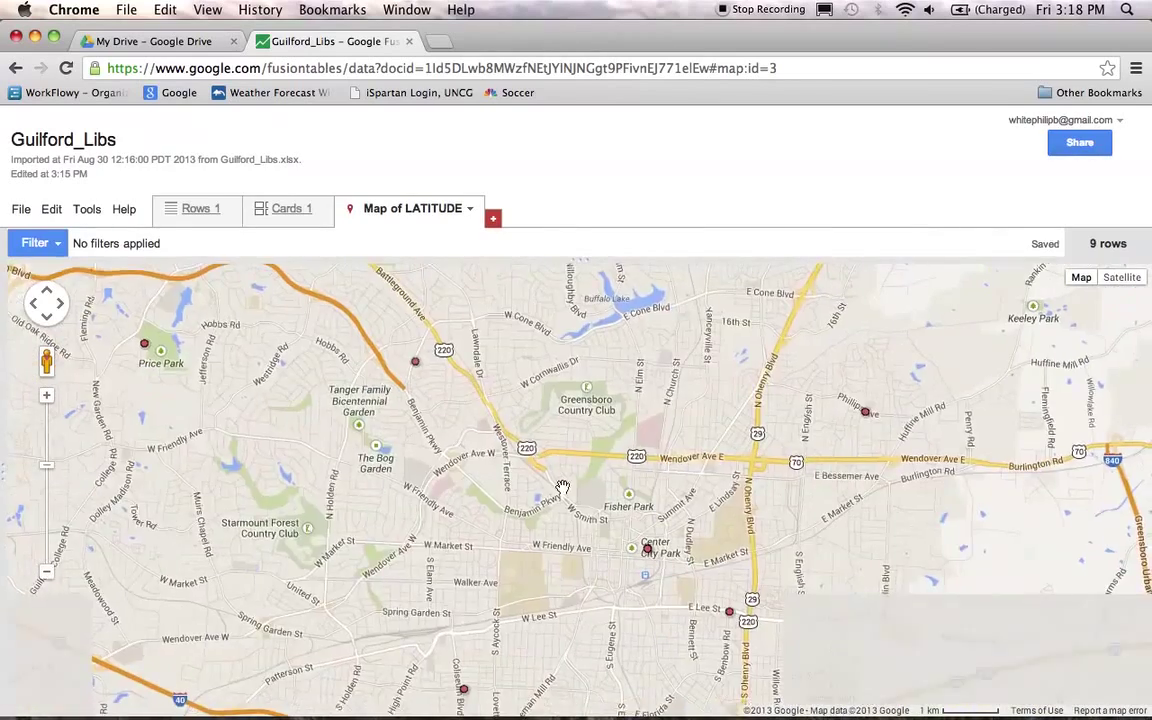
scroll(563, 487, "down", 1)
left_click_drag(571, 497, 576, 407)
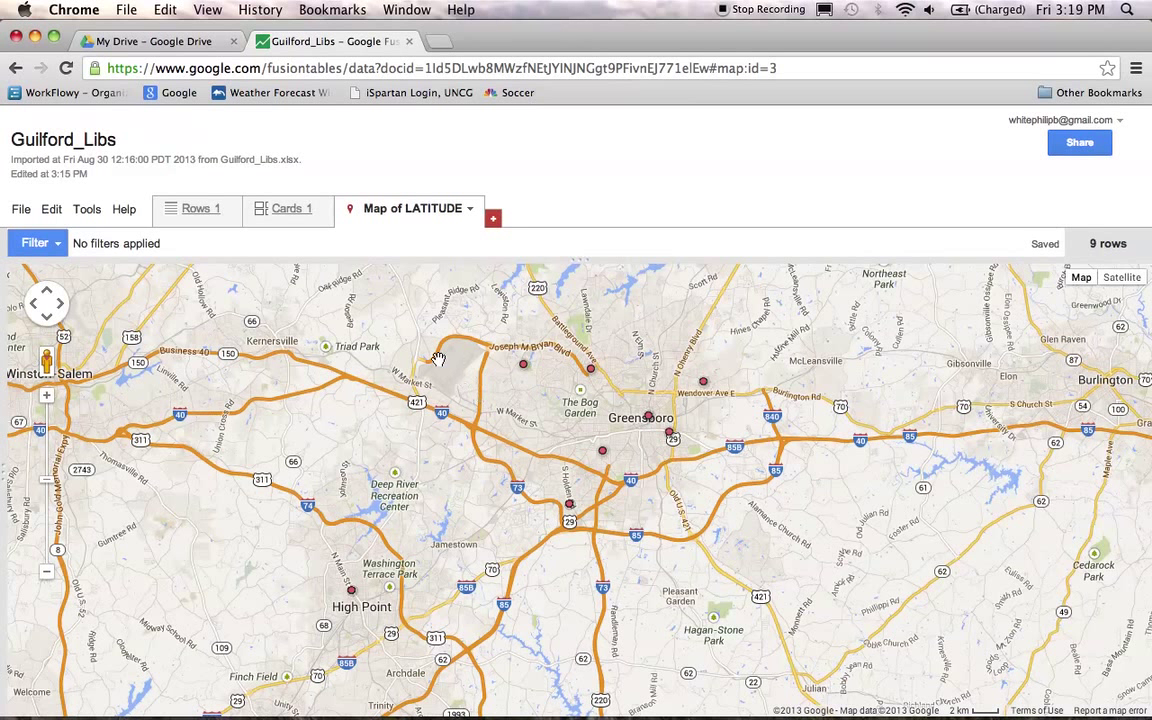
- Close the library table and import Guilford_MeanInc_tracts.xlsx from the GIS_Activity folder as a new fusion table, with column names in row 1
left_click(410, 42)
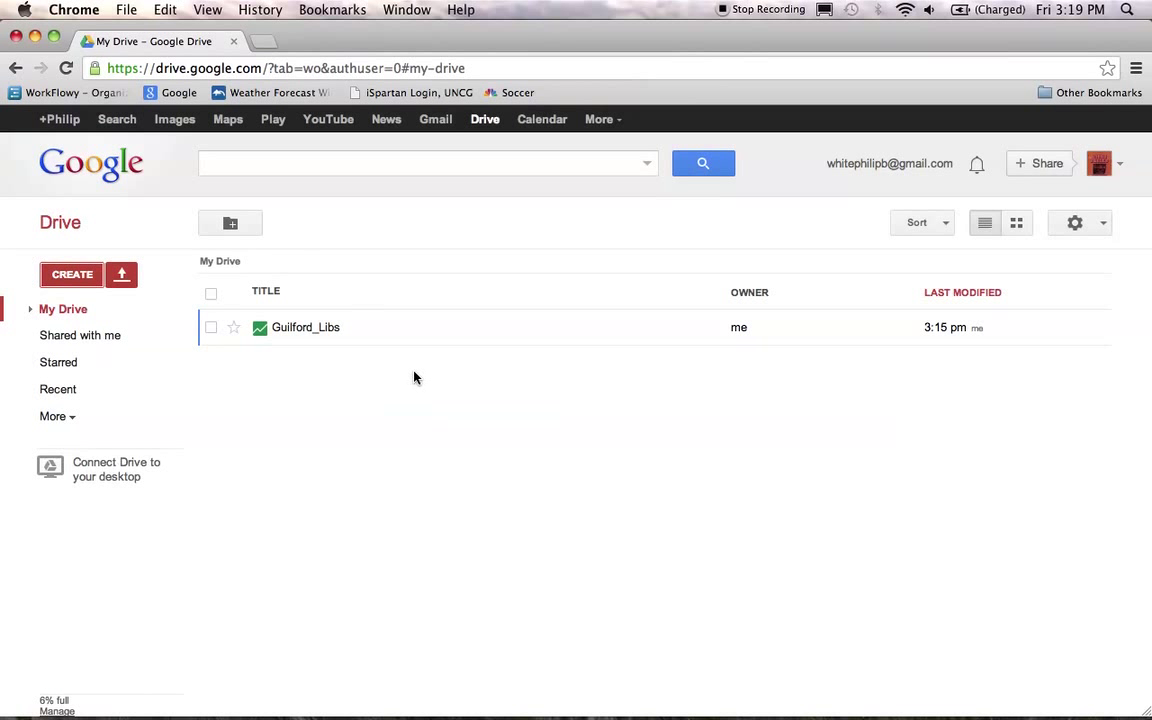
left_click(66, 274)
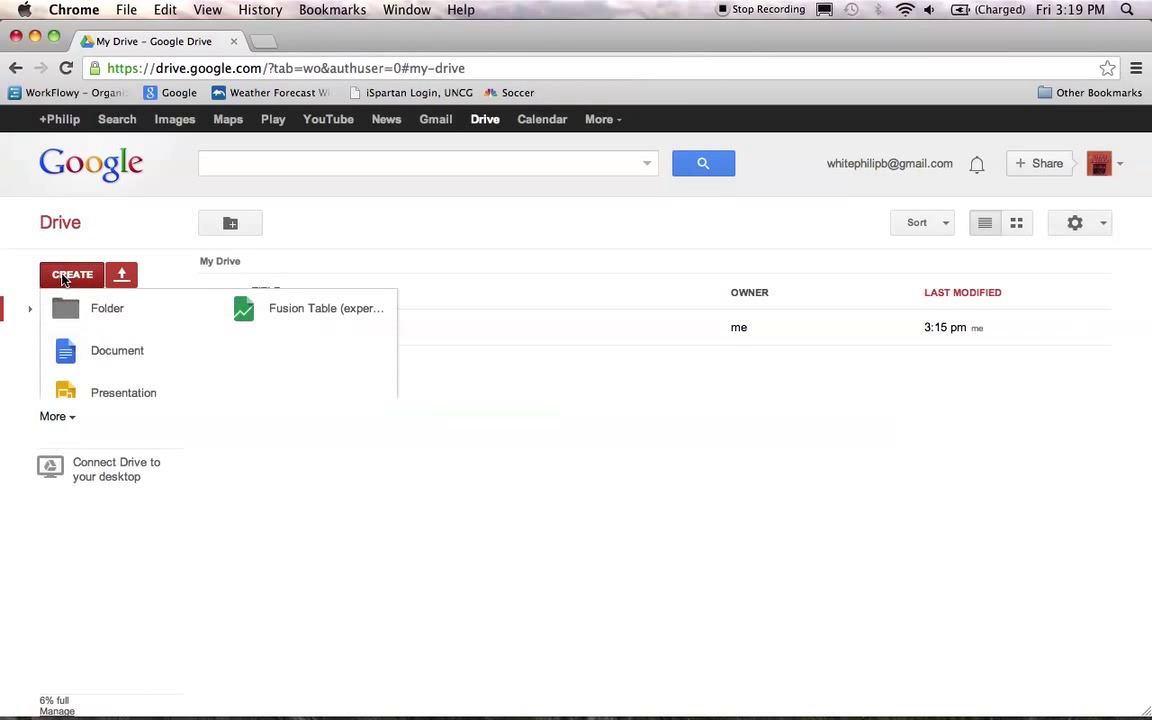
left_click(308, 312)
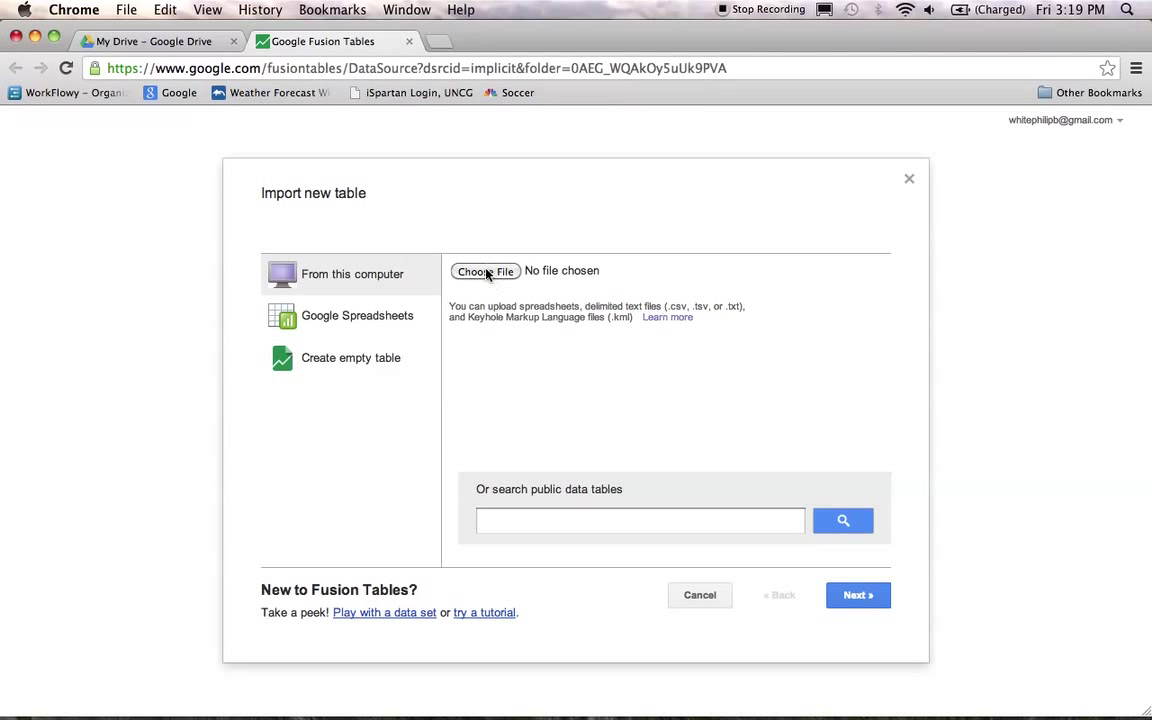
left_click(487, 272)
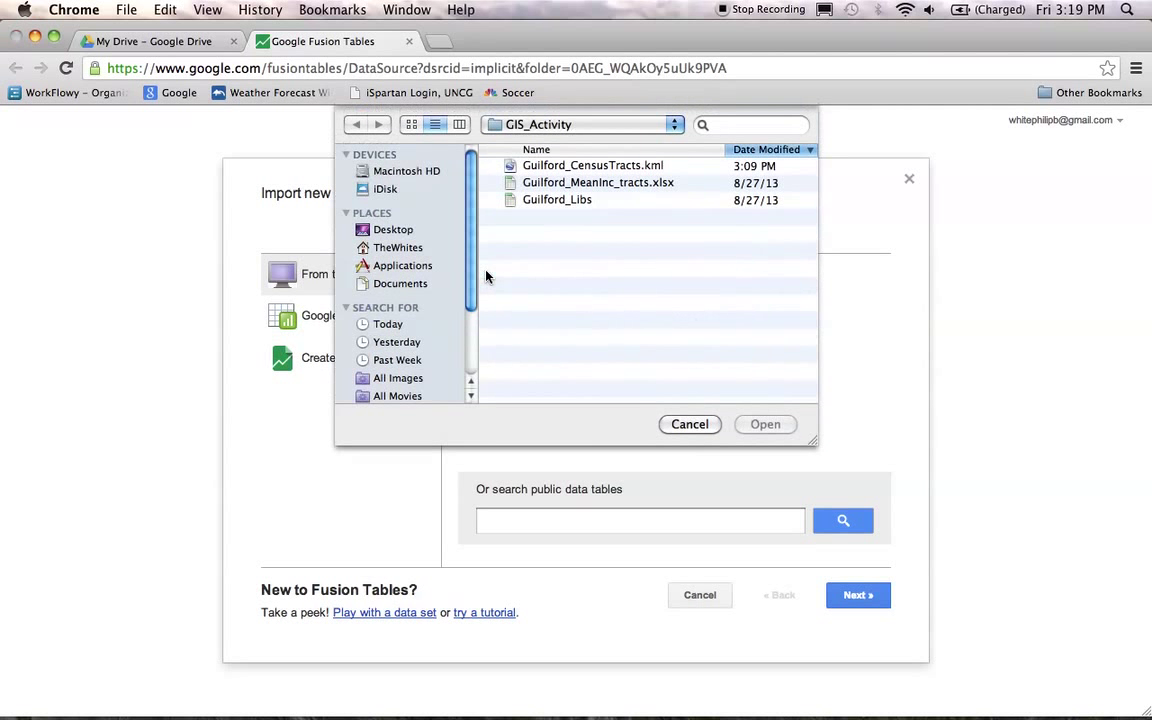
left_click(596, 185)
left_click(763, 427)
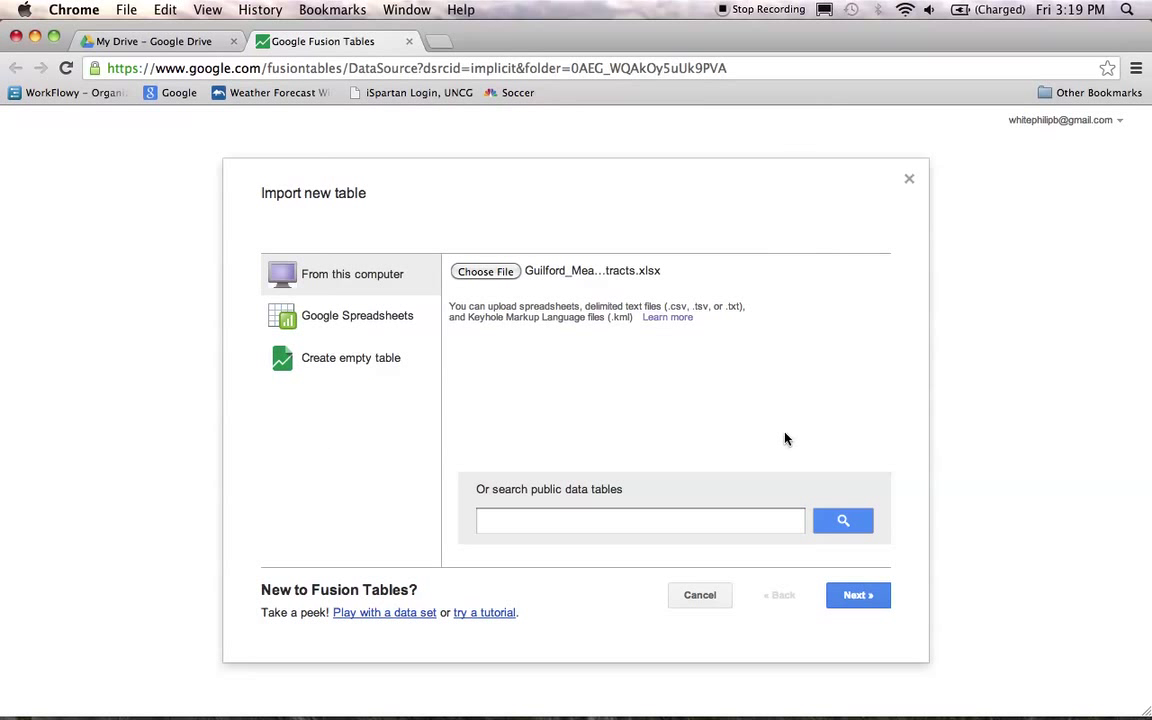
left_click(860, 596)
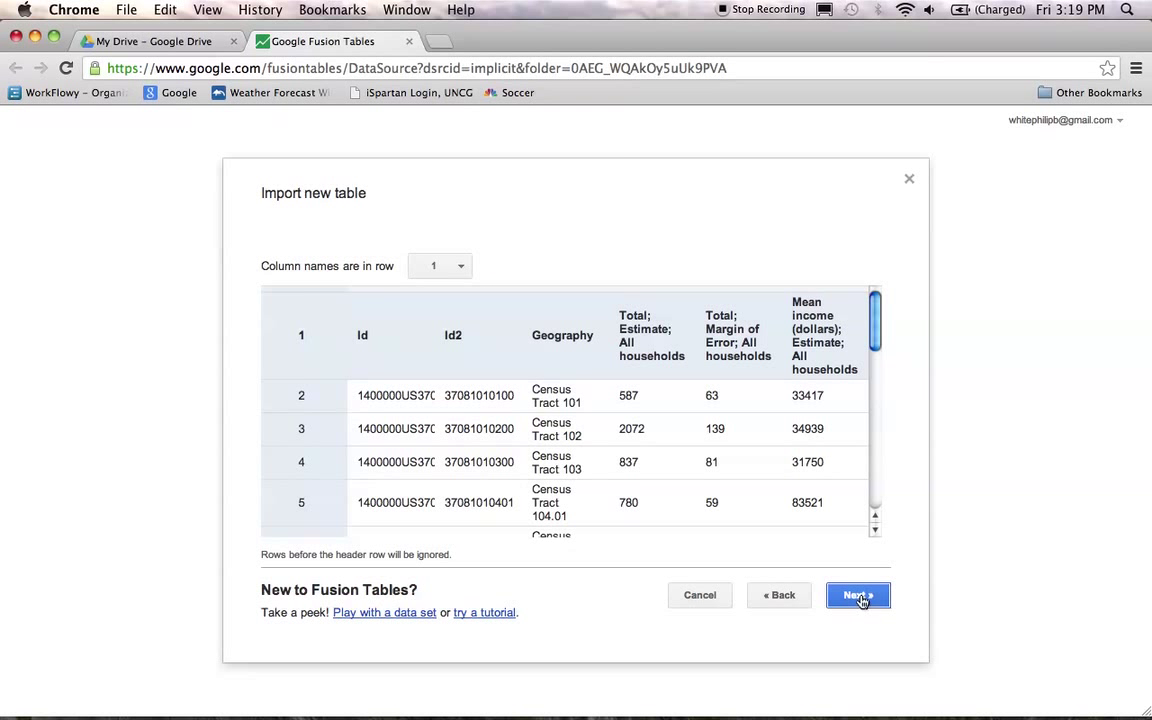
left_click(859, 596)
left_click(860, 597)
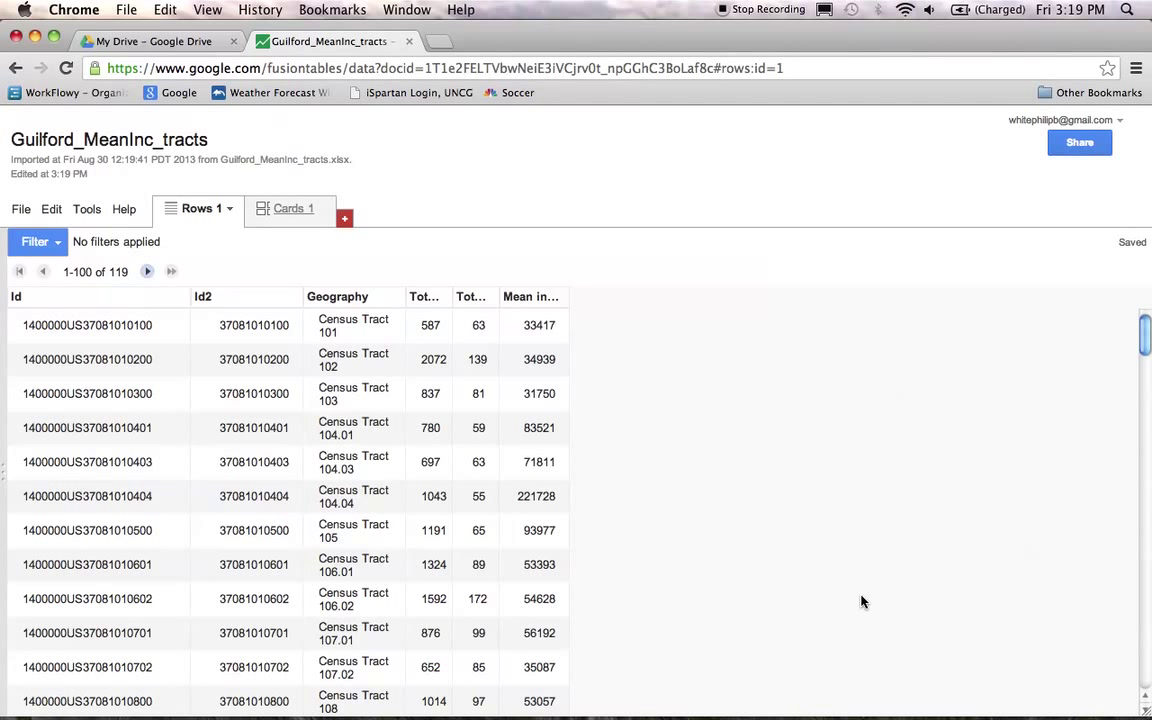
- Widen the mean income and Geography columns and look over the rows of the income table
left_click_drag(570, 297, 736, 310)
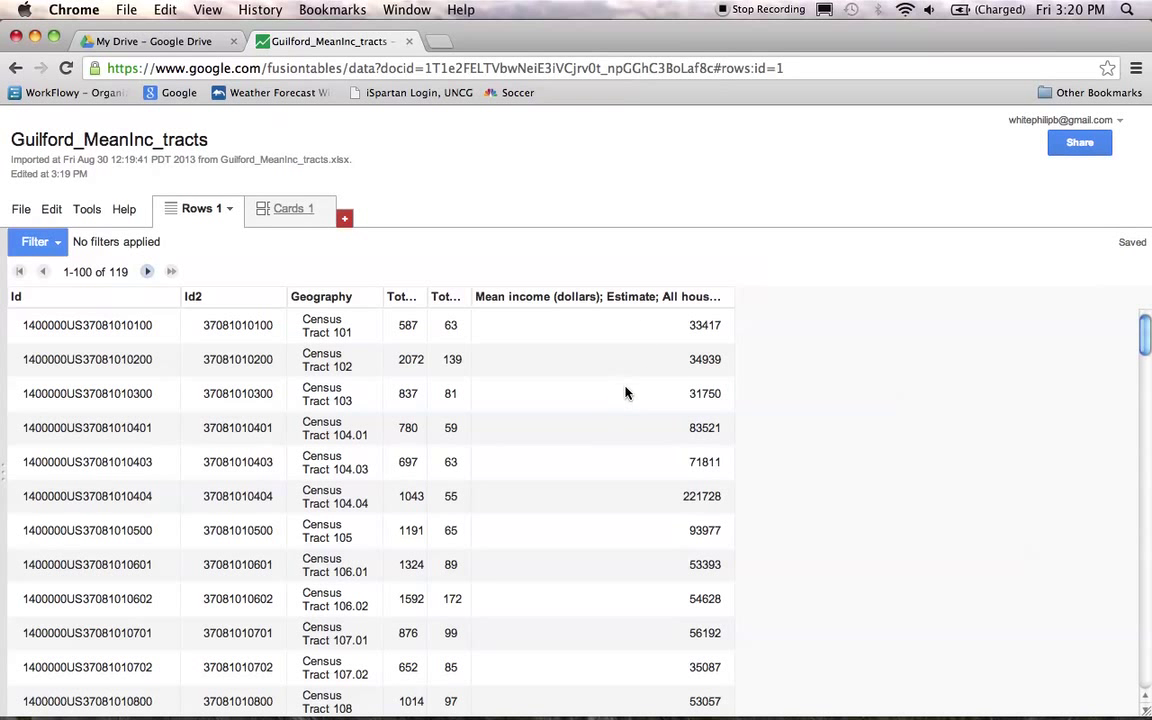
scroll(617, 442, "down", 1)
scroll(622, 442, "up", 1)
left_click_drag(382, 296, 397, 296)
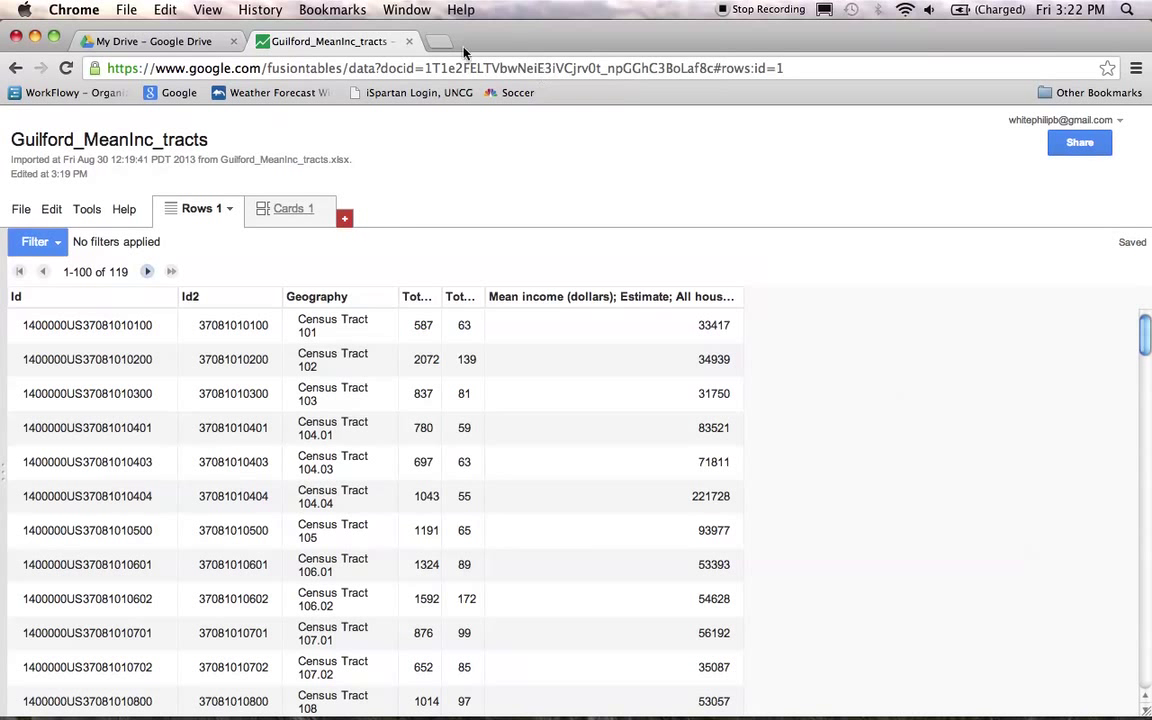
- Close the income table and import Guilford_CensusTracts.kml as a new fusion table, with column names in row 1 and export allowed
left_click(410, 42)
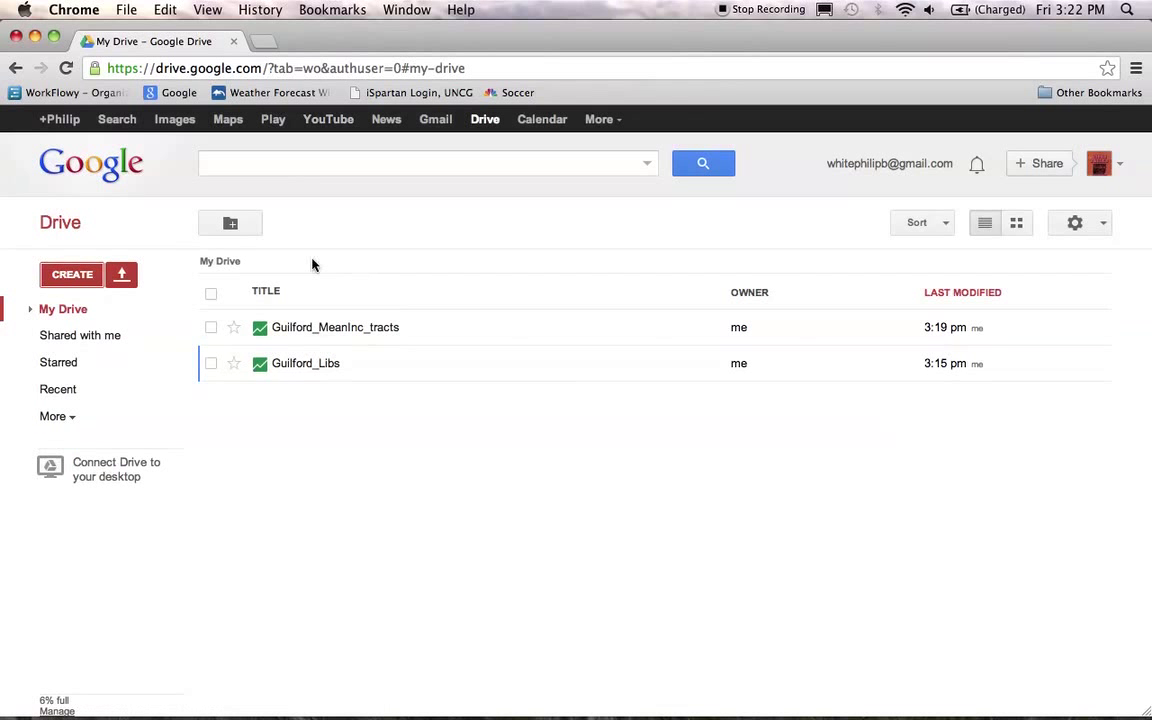
left_click(70, 280)
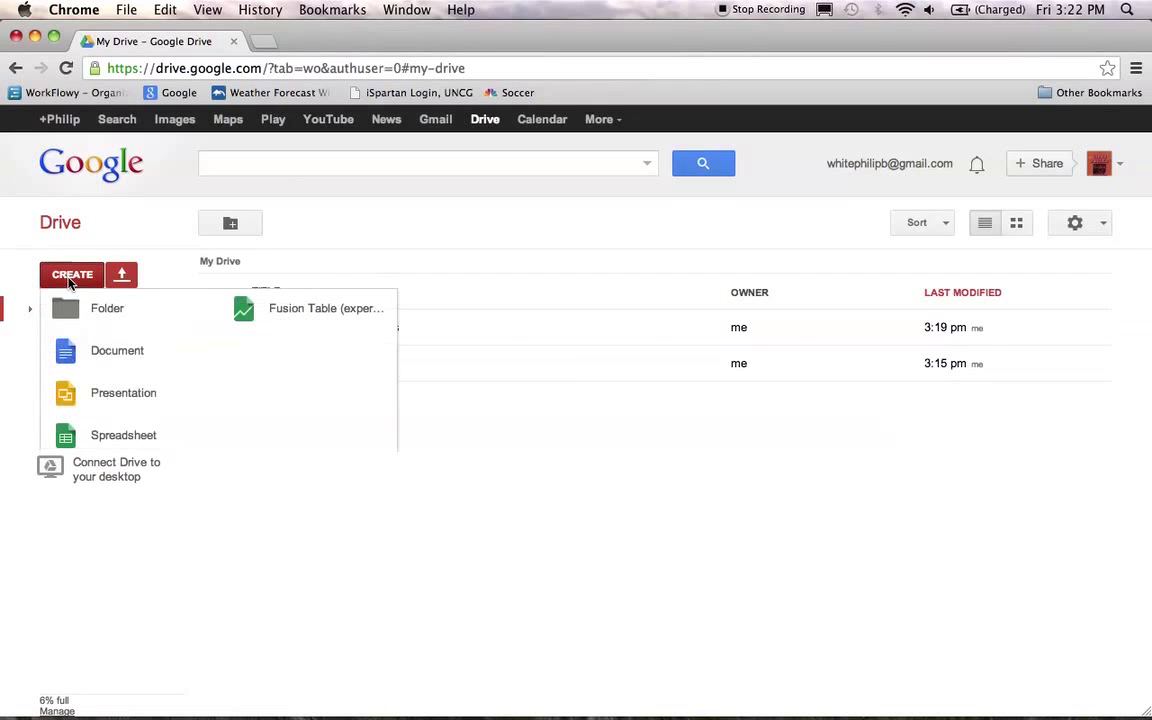
left_click(288, 318)
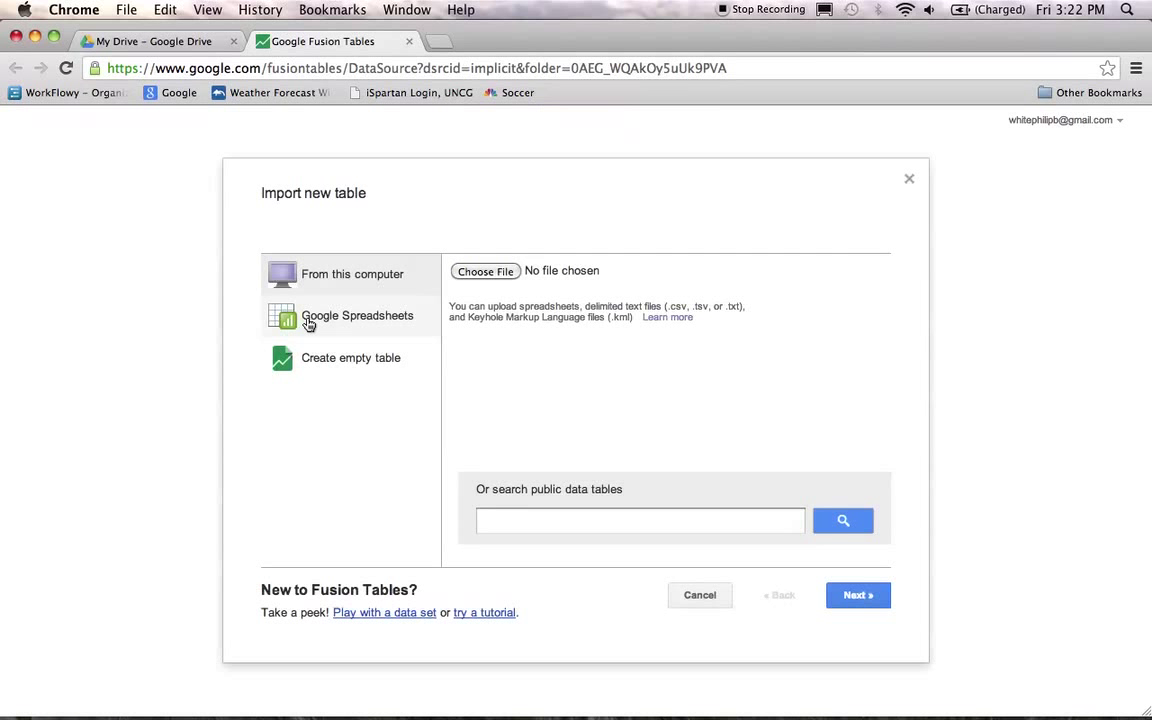
left_click(494, 273)
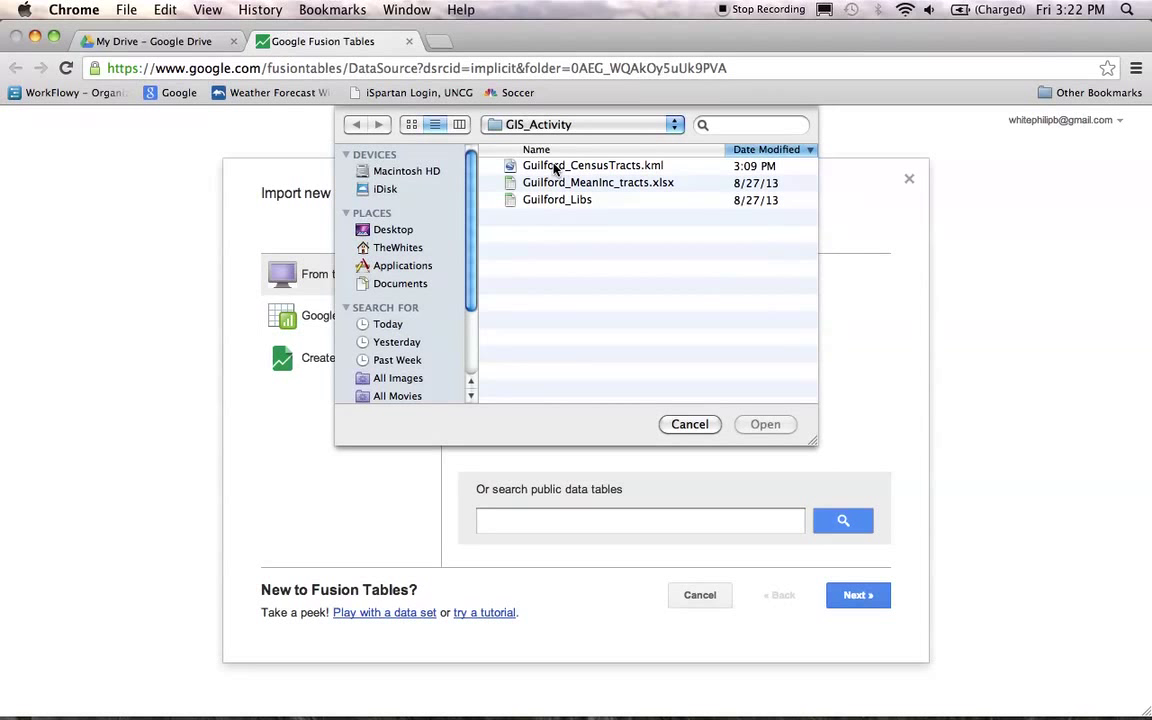
left_click(556, 168)
left_click(768, 427)
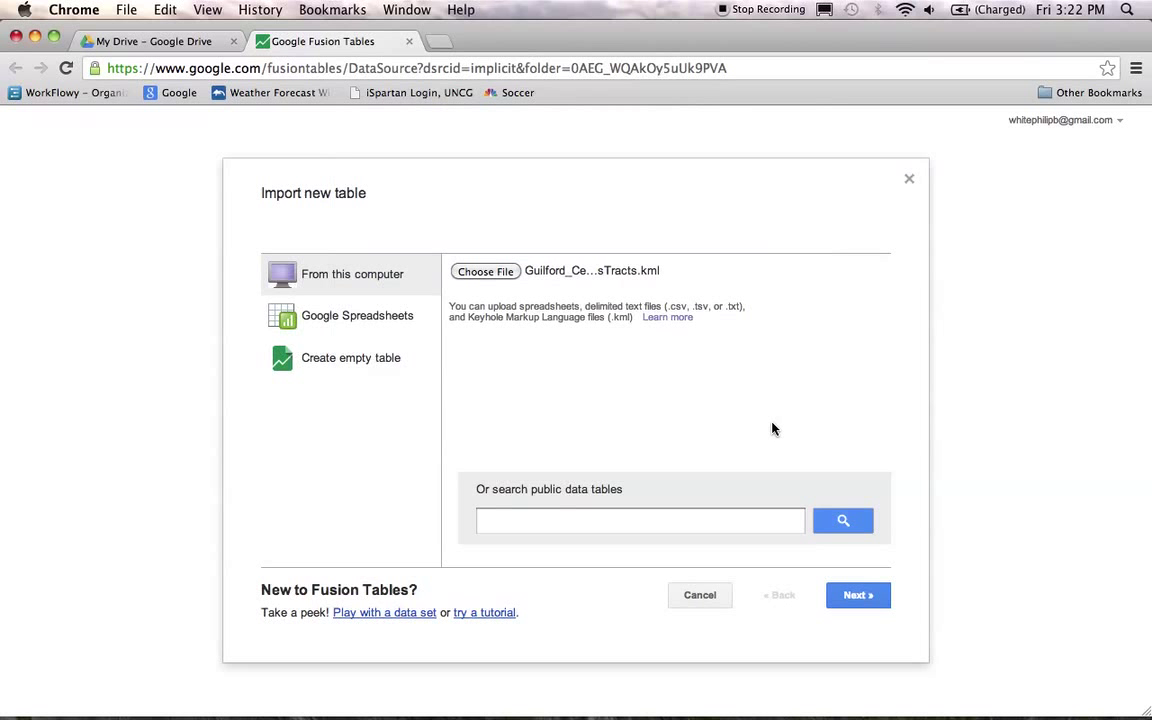
left_click(855, 606)
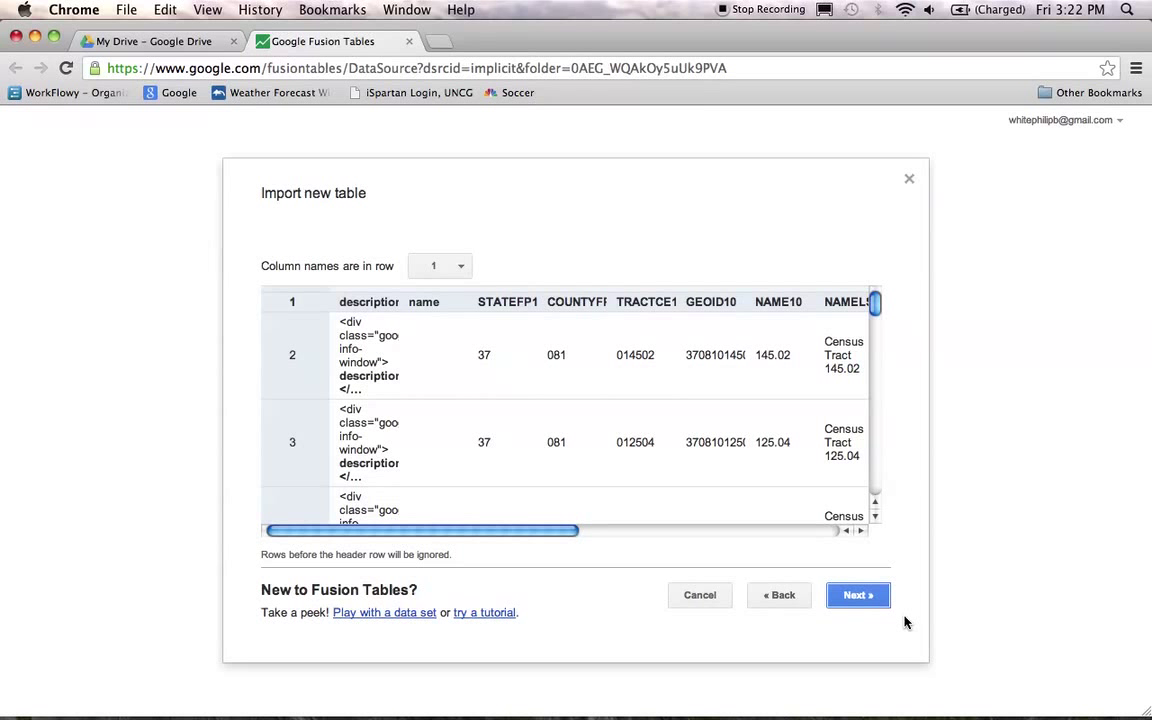
left_click(862, 598)
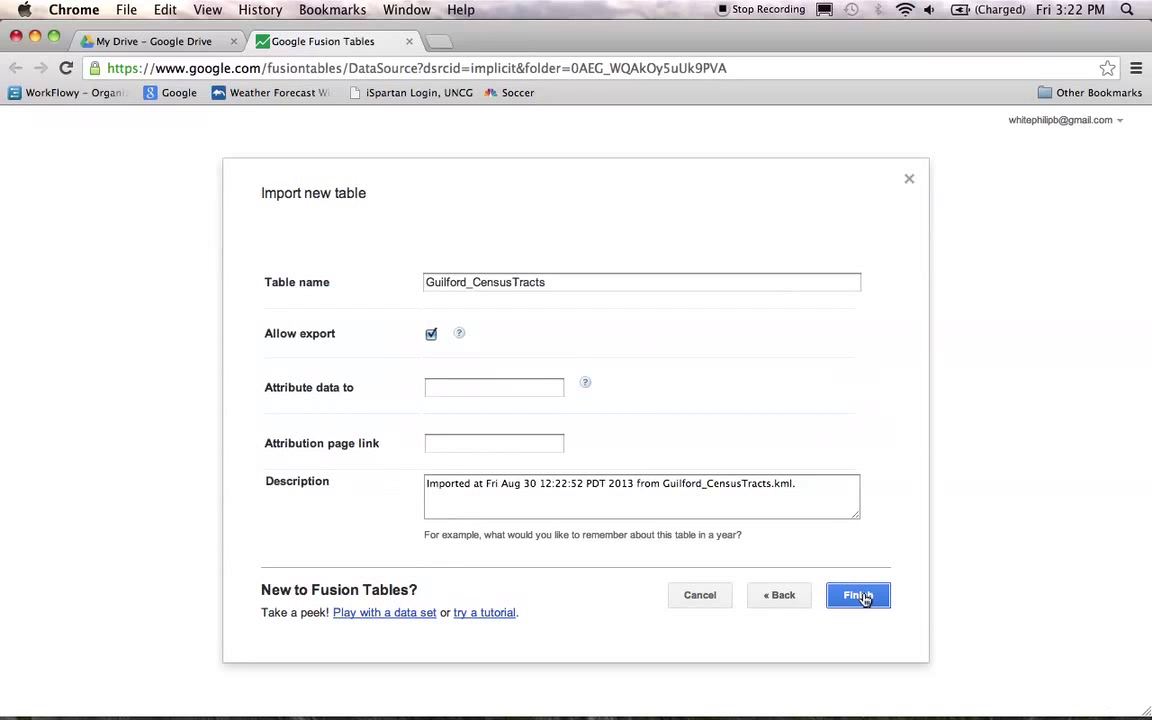
left_click(864, 598)
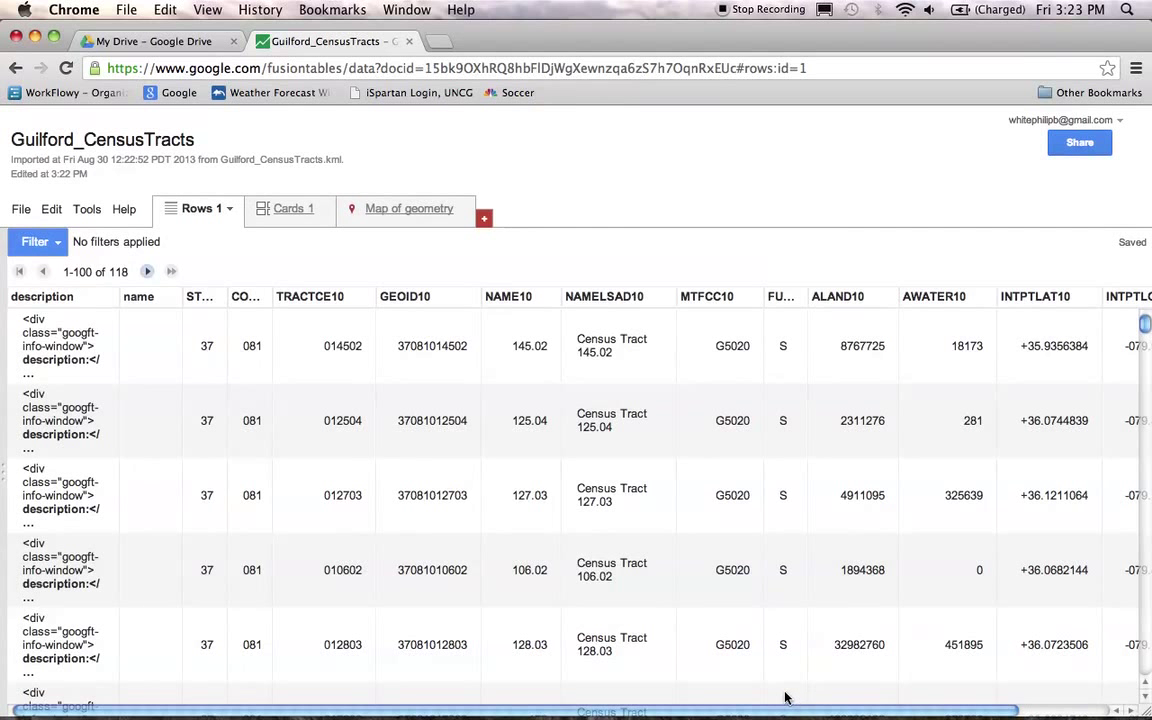
- View the census tracts on the geometry map and examine the unshaded area beside Joseph M Bryan Blvd, west of Greensboro
left_click_drag(738, 714, 673, 711)
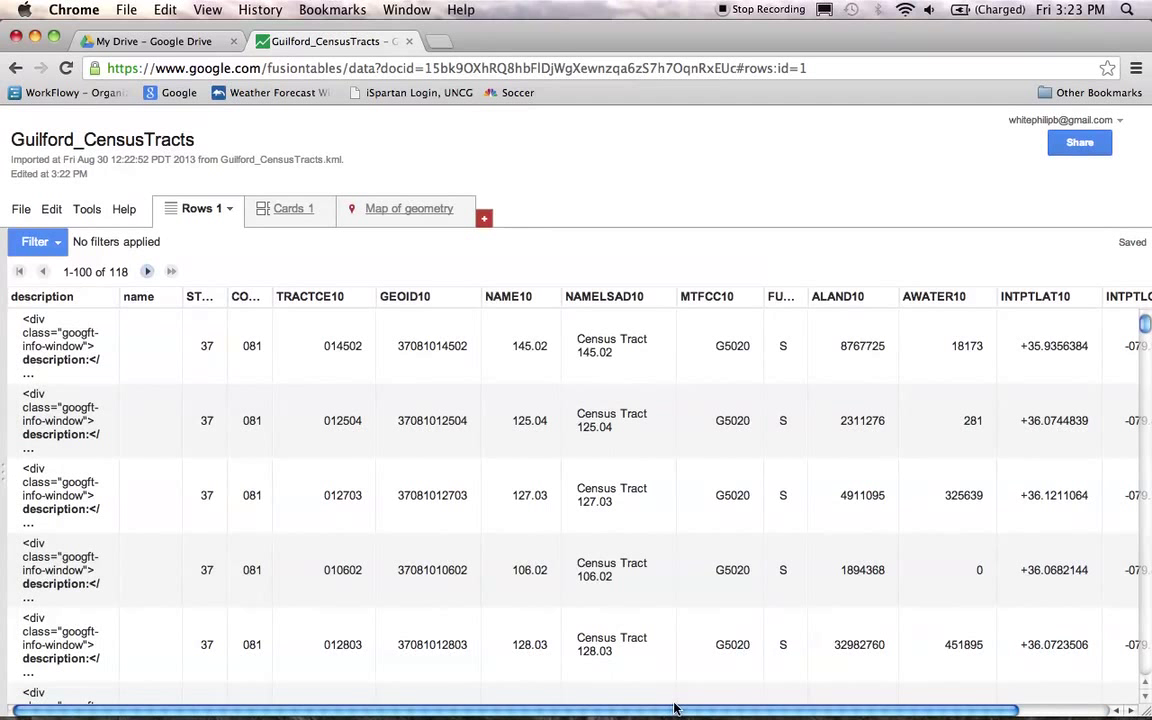
left_click(390, 214)
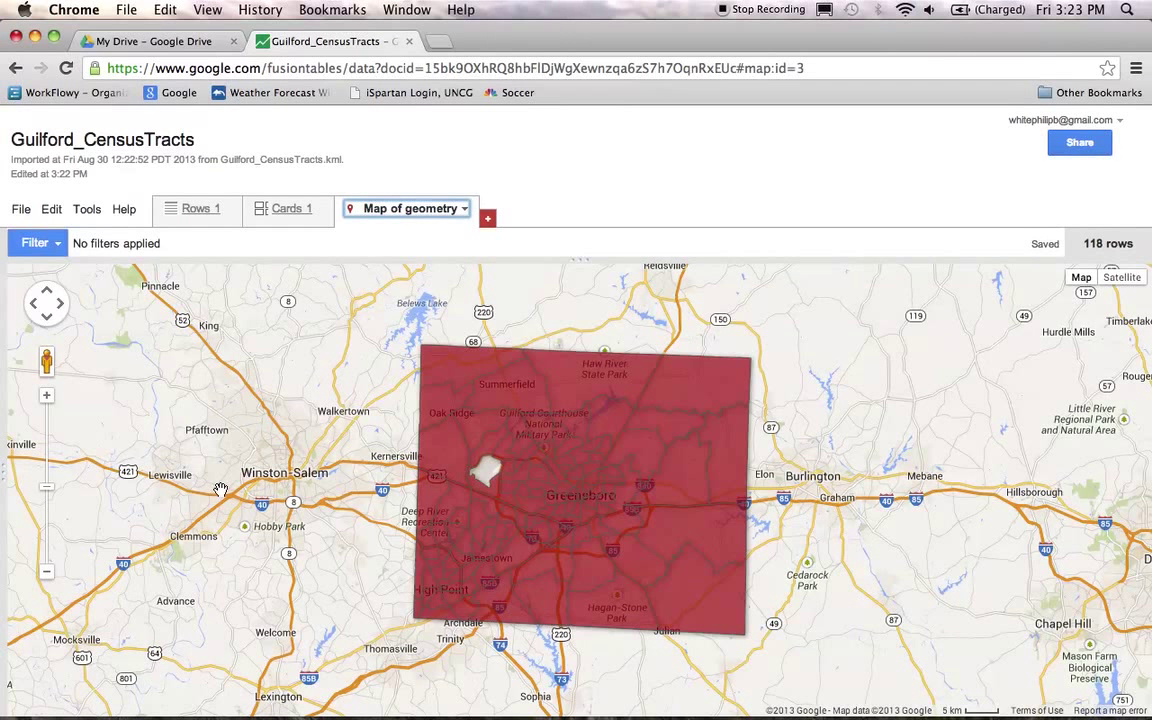
scroll(452, 515, "up", 2)
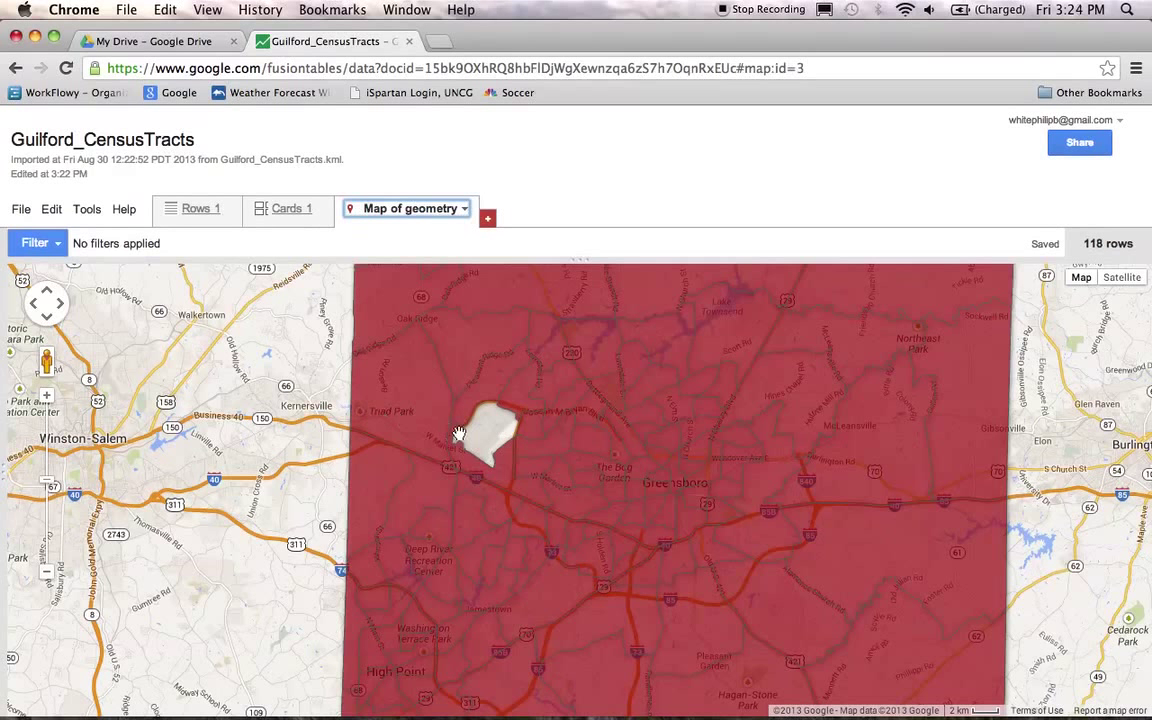
left_click_drag(480, 434, 484, 455)
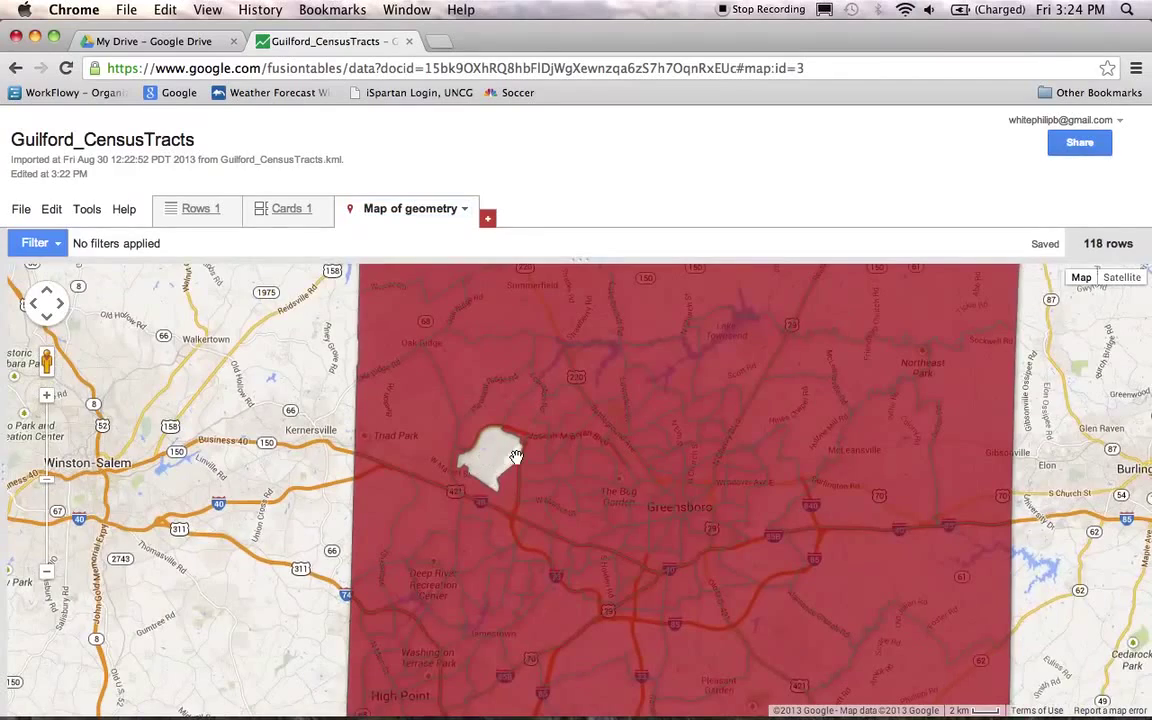
scroll(492, 459, "up", 2)
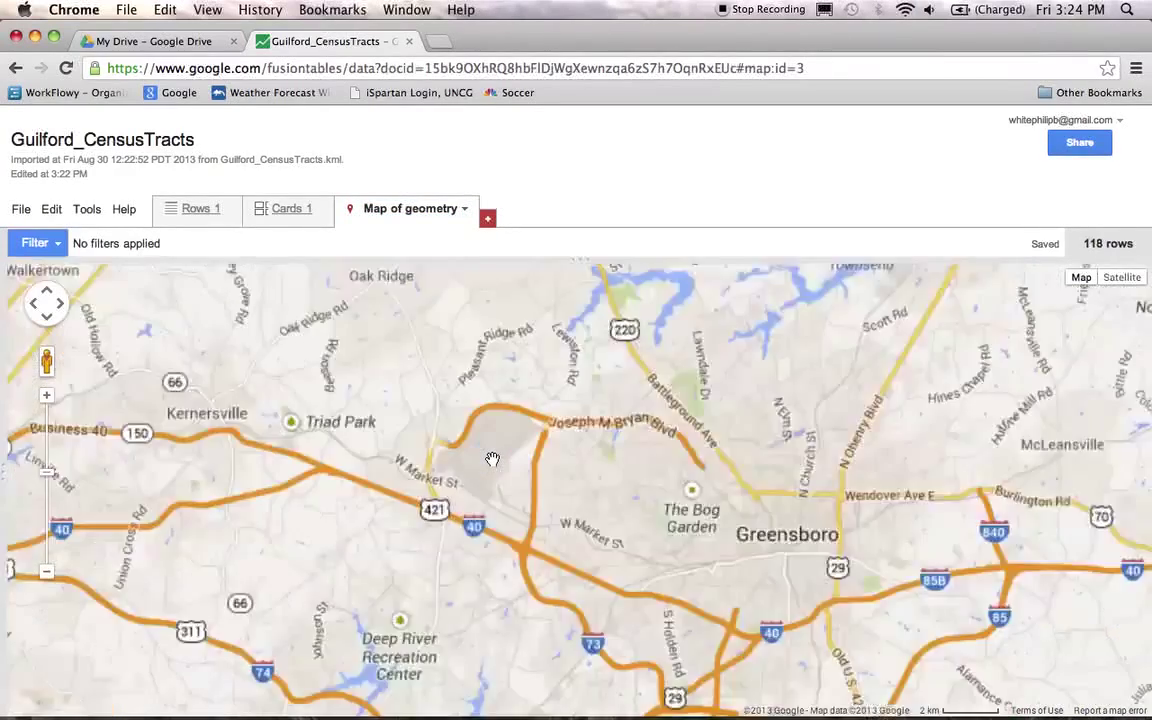
scroll(492, 459, "up", 2)
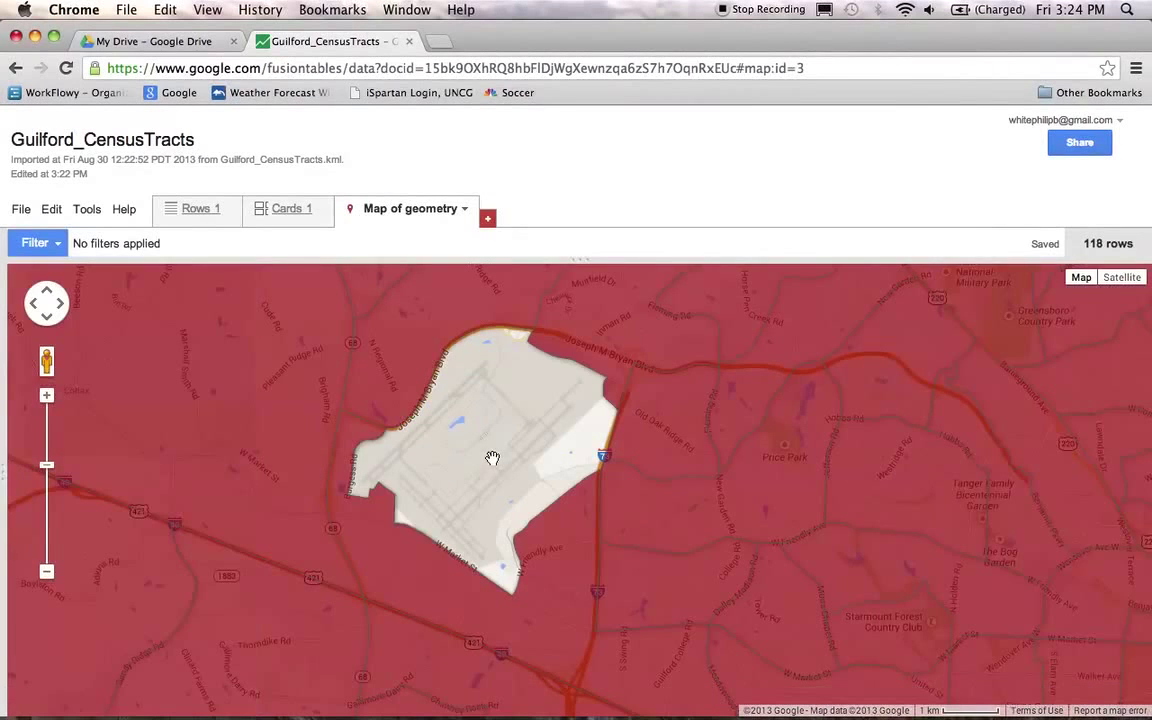
left_click_drag(491, 458, 533, 502)
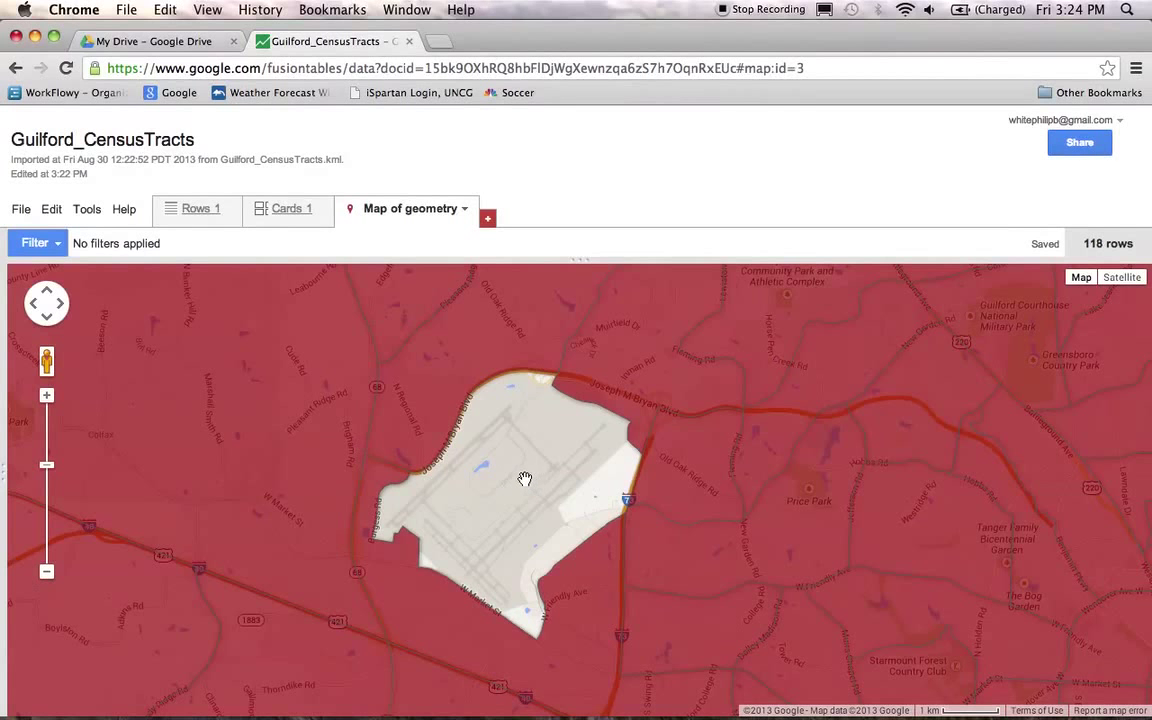
- Compare the unshaded area with the surrounding Greensboro tracts and return to an overview of the whole county
scroll(526, 476, "down", 3)
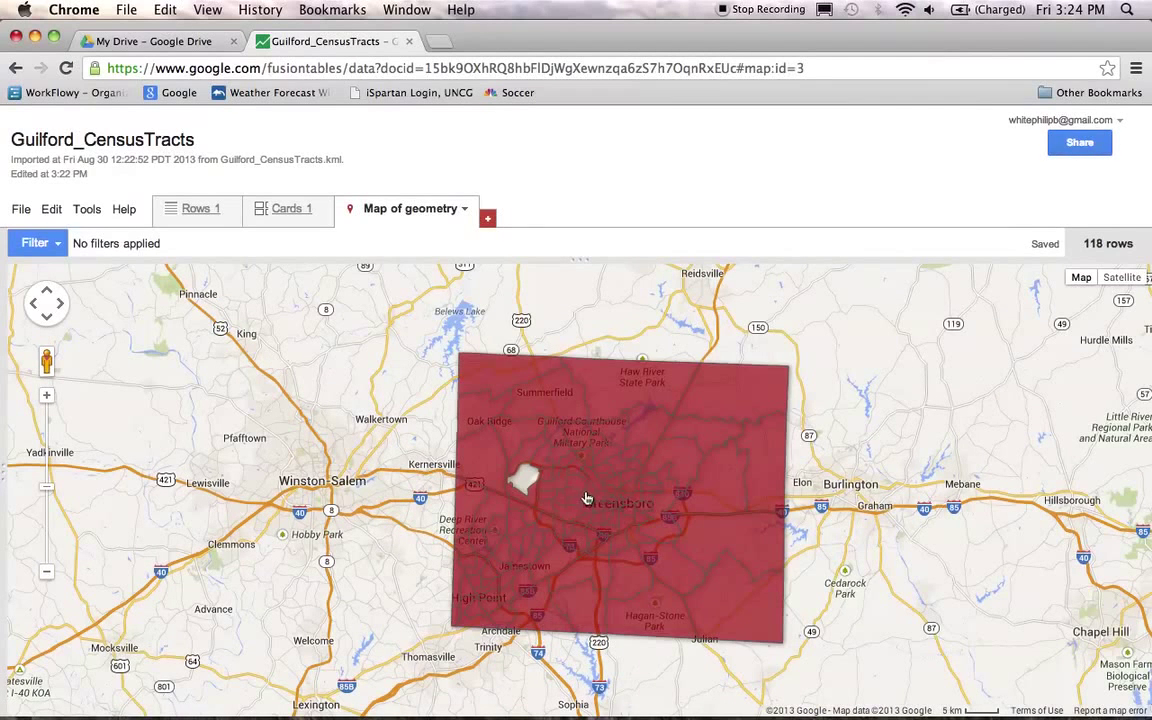
left_click_drag(587, 500, 600, 468)
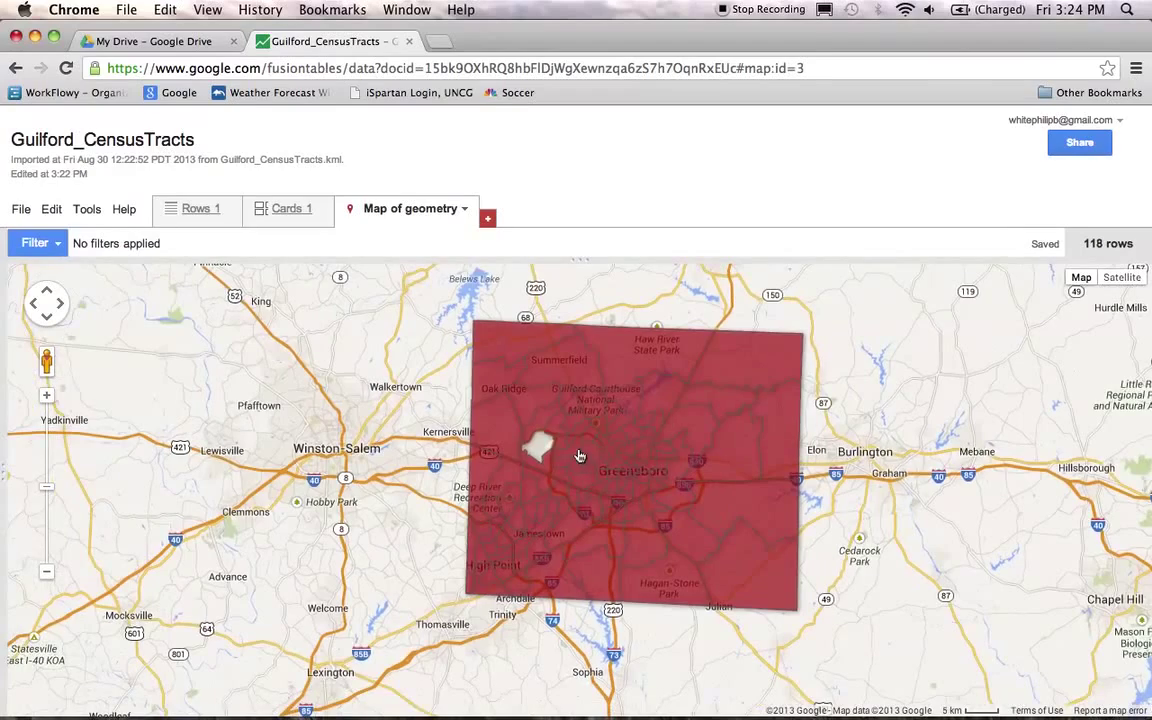
scroll(522, 447, "up", 3)
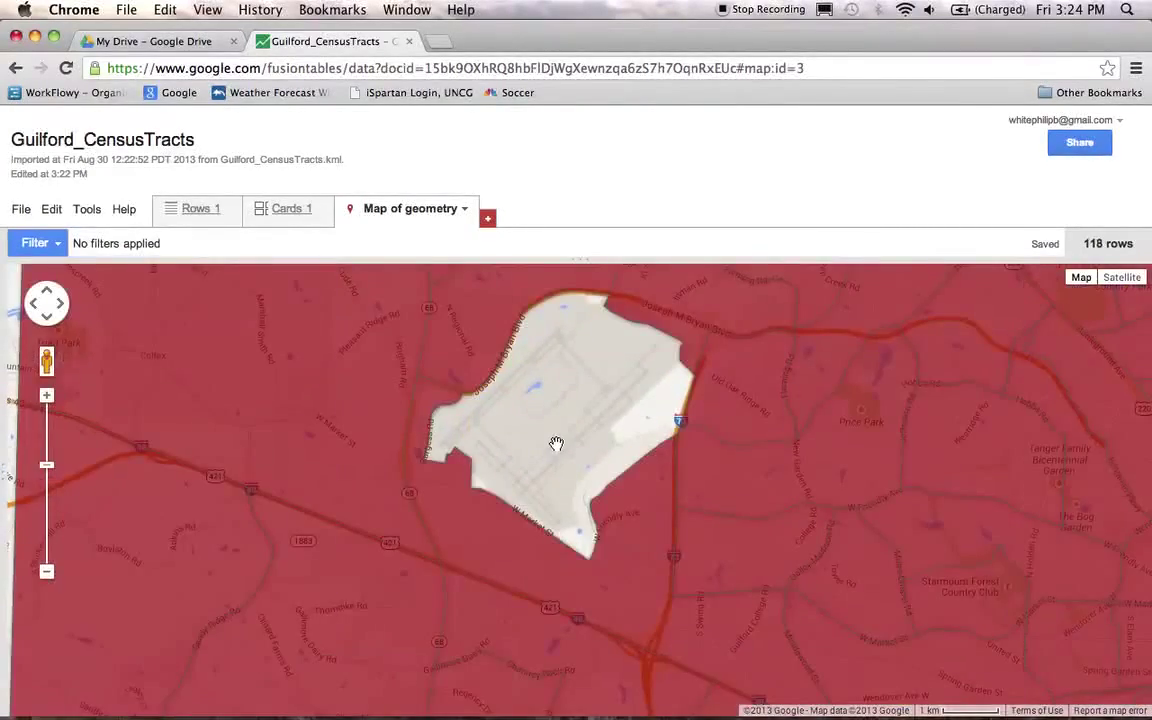
left_click_drag(715, 468, 571, 434)
left_click_drag(887, 501, 659, 445)
scroll(830, 490, "down", 2)
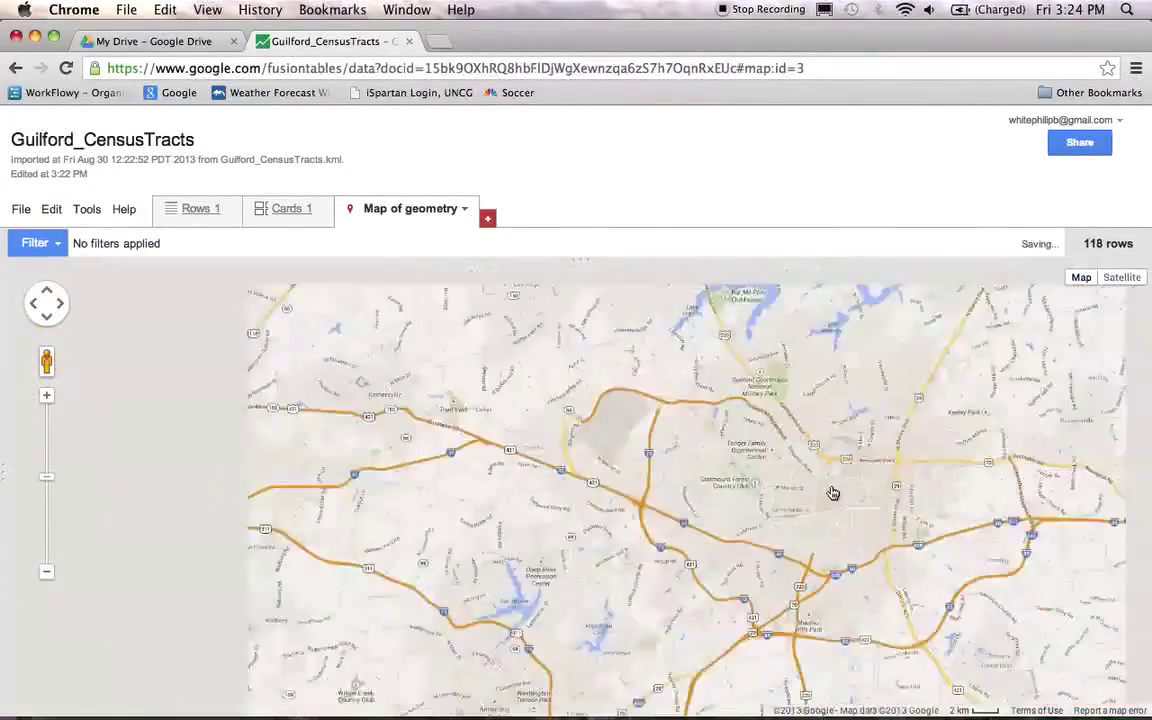
scroll(832, 492, "down", 2)
left_click_drag(861, 501, 617, 458)
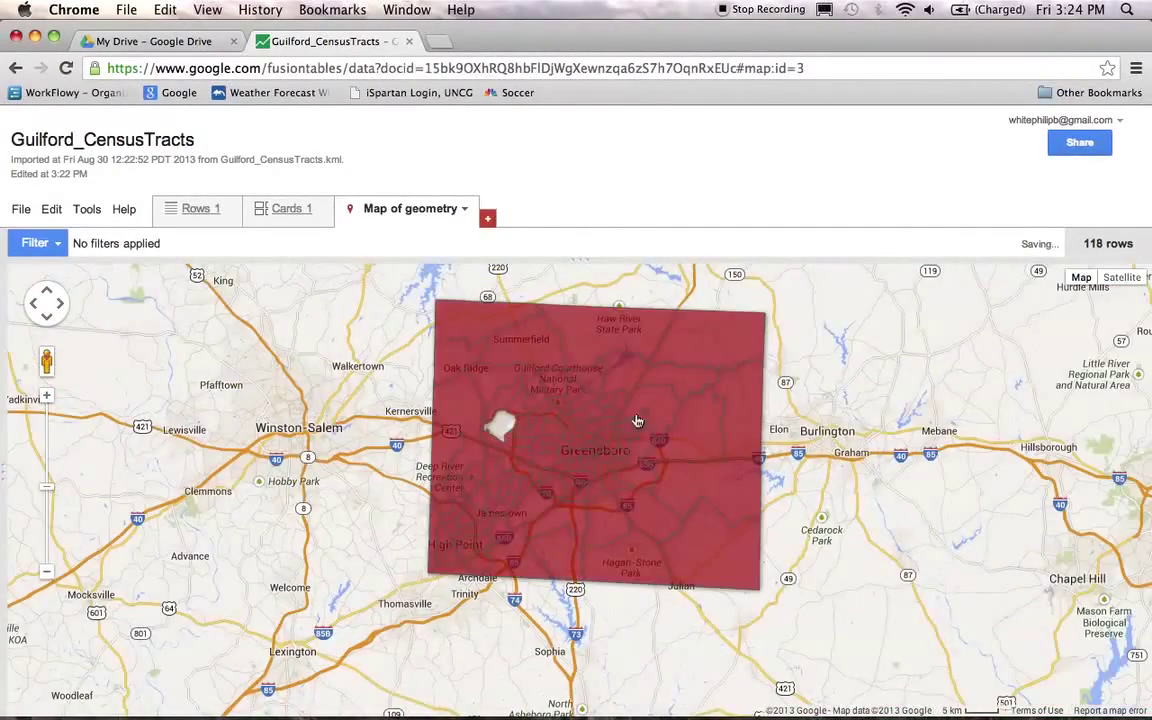
left_click_drag(505, 357, 508, 403)
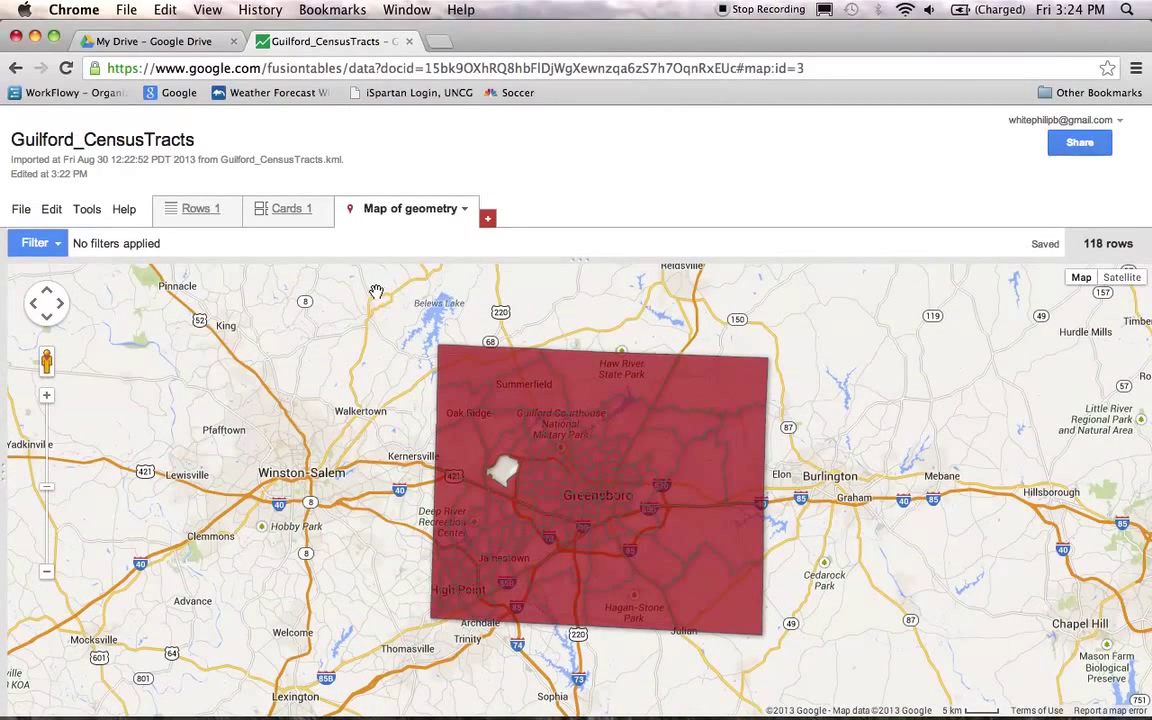
- Rename the NAMELSAD10 column of the census tracts table to Geography and save the column change
left_click(199, 209)
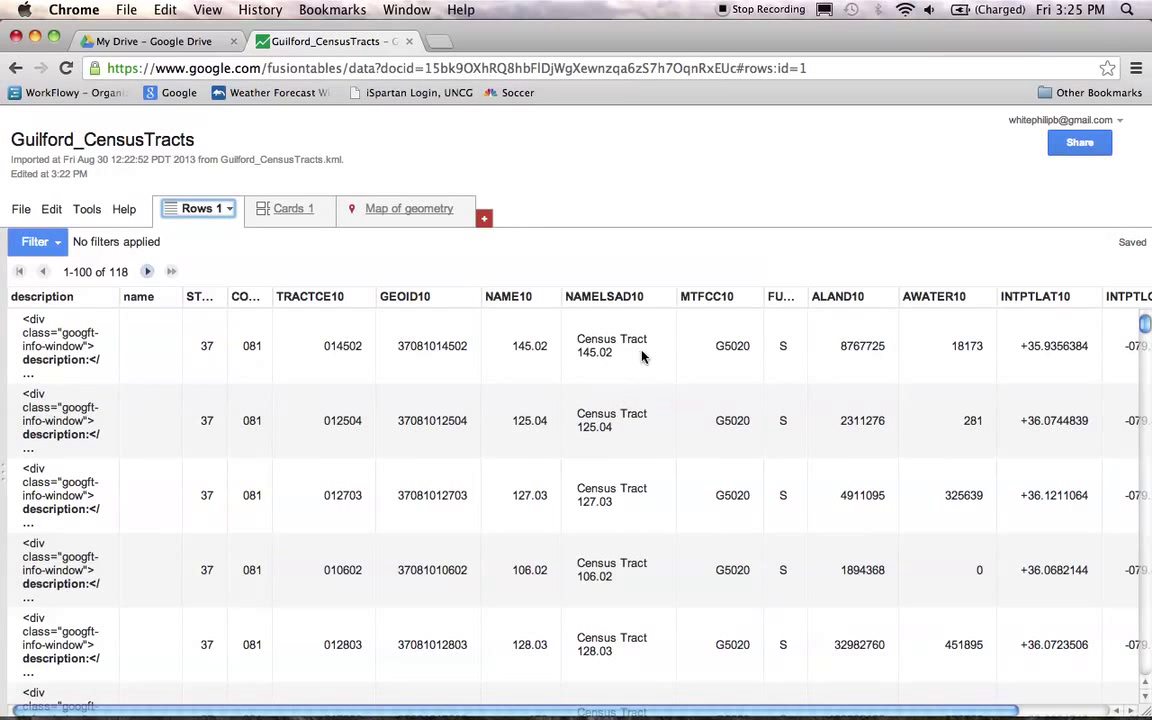
scroll(642, 355, "down", 10)
scroll(646, 390, "down", 10)
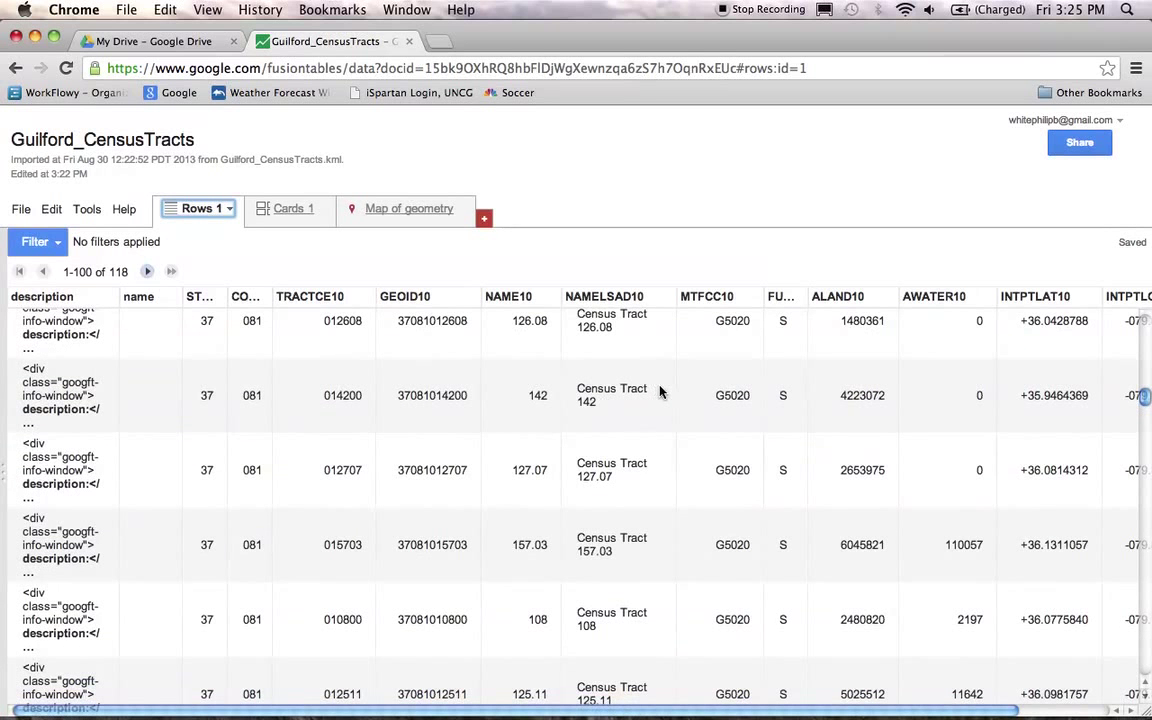
scroll(658, 394, "up", 20)
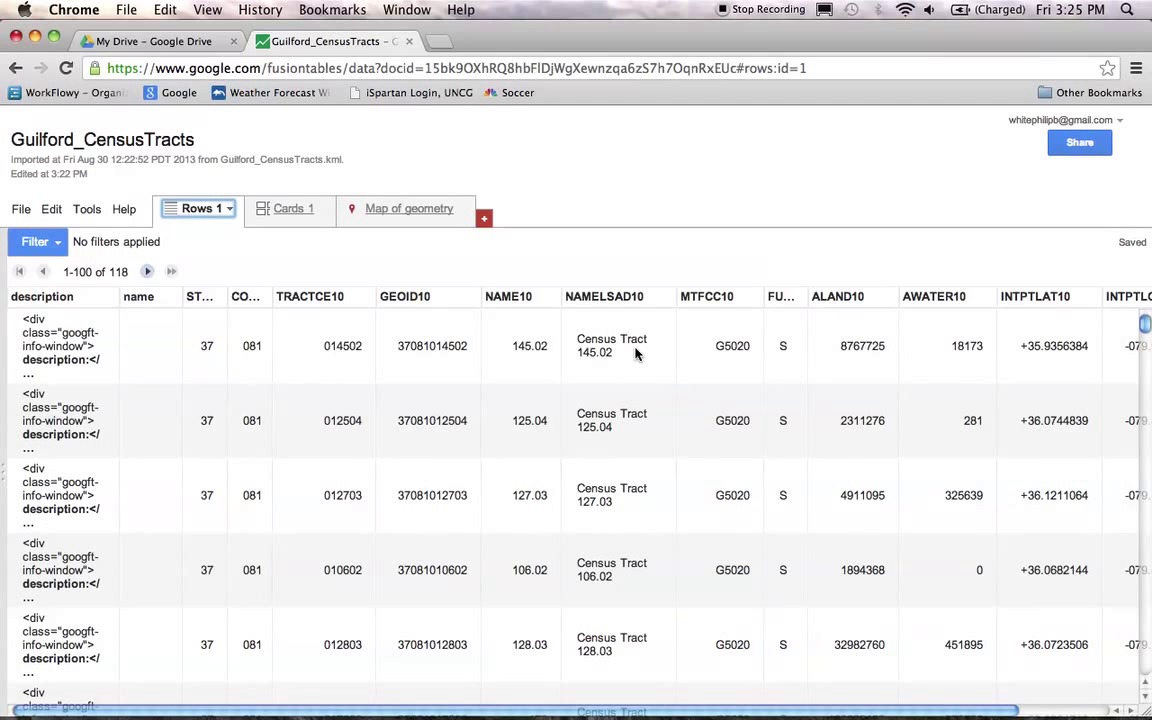
left_click(664, 298)
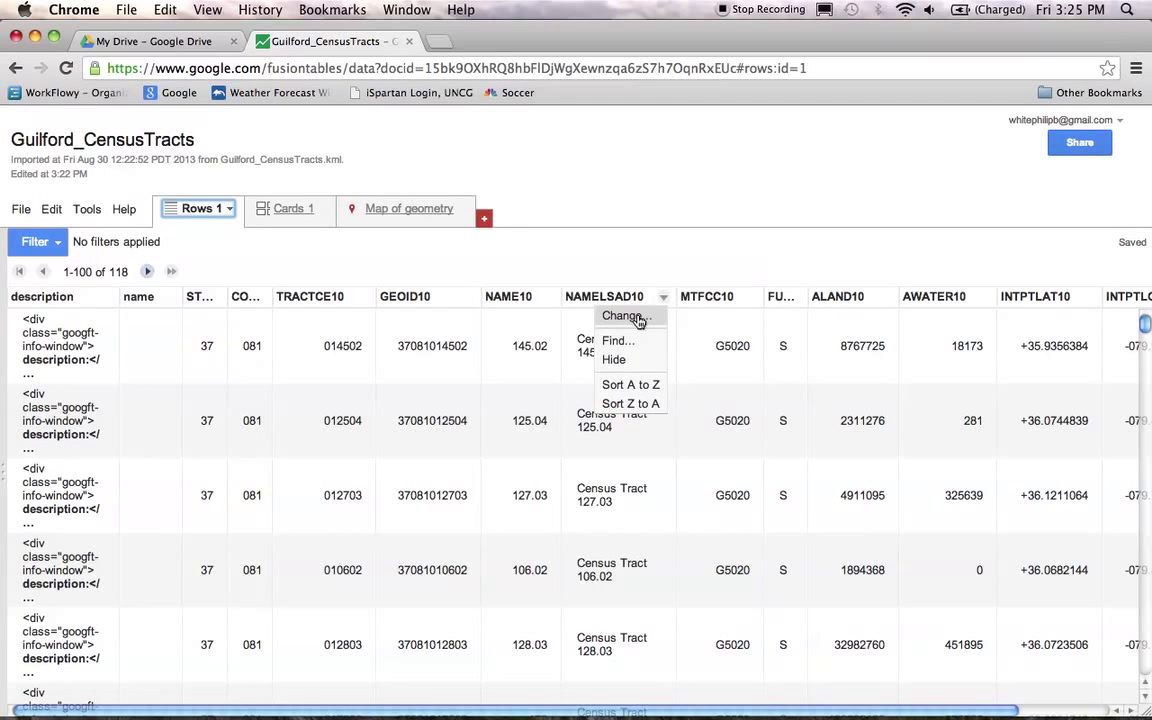
left_click(626, 316)
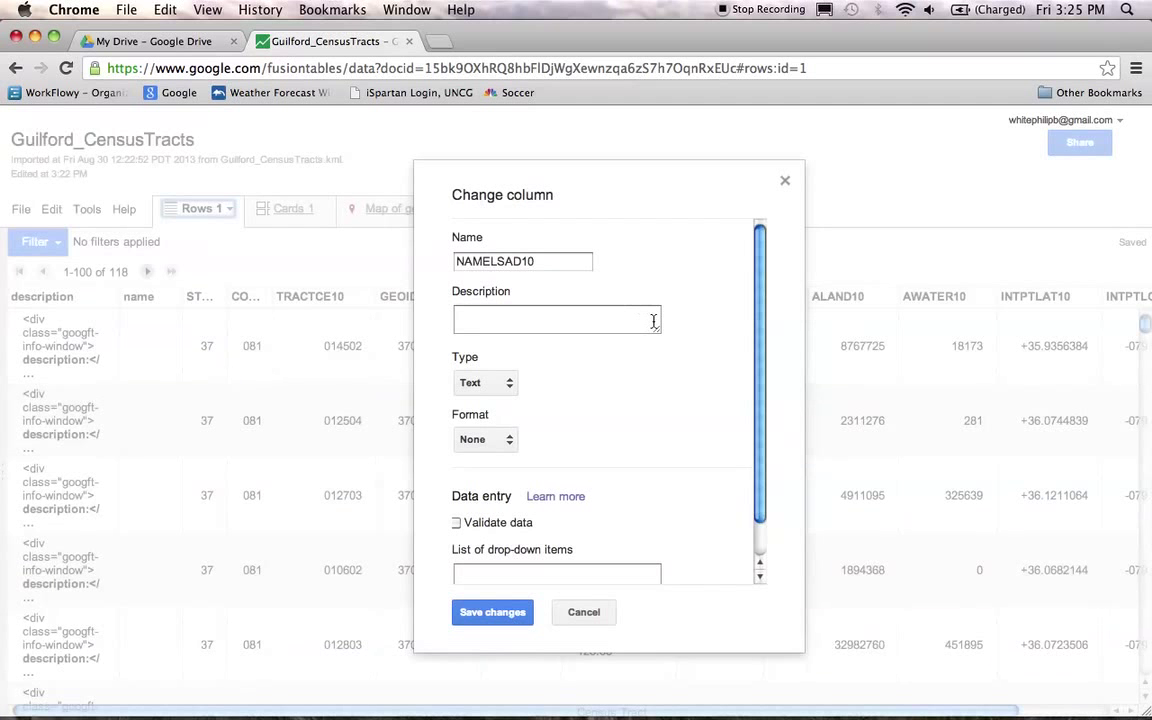
left_click_drag(568, 263, 419, 260)
type("Geography")
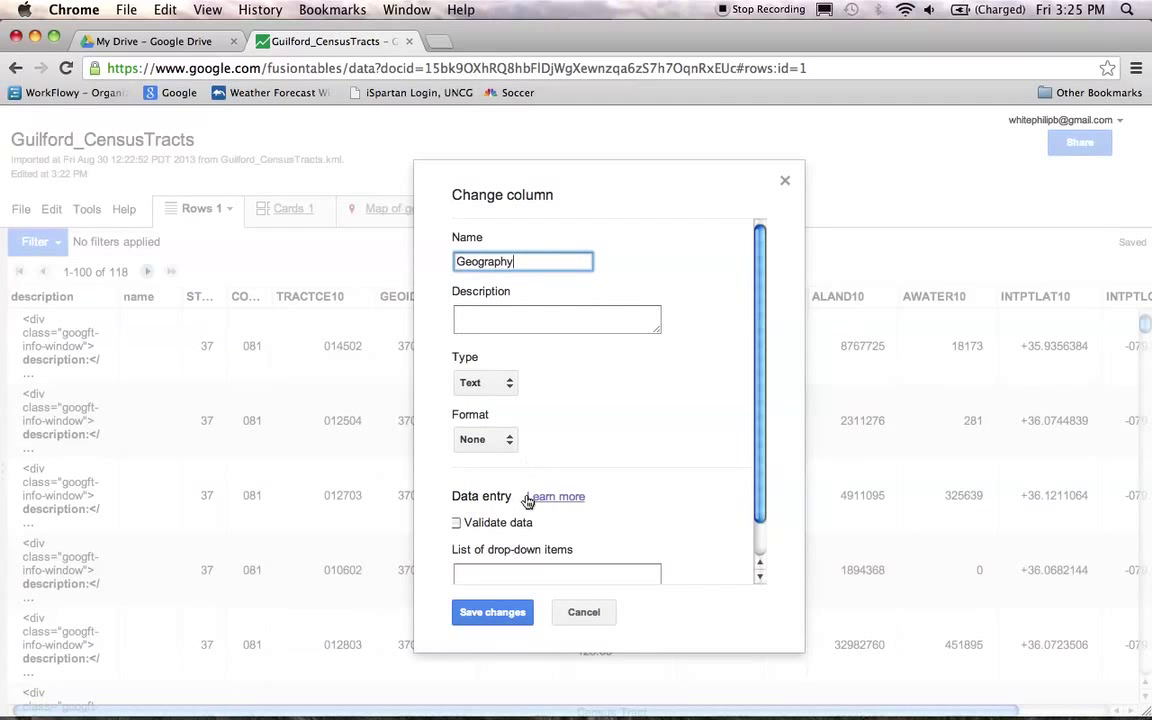
left_click(480, 615)
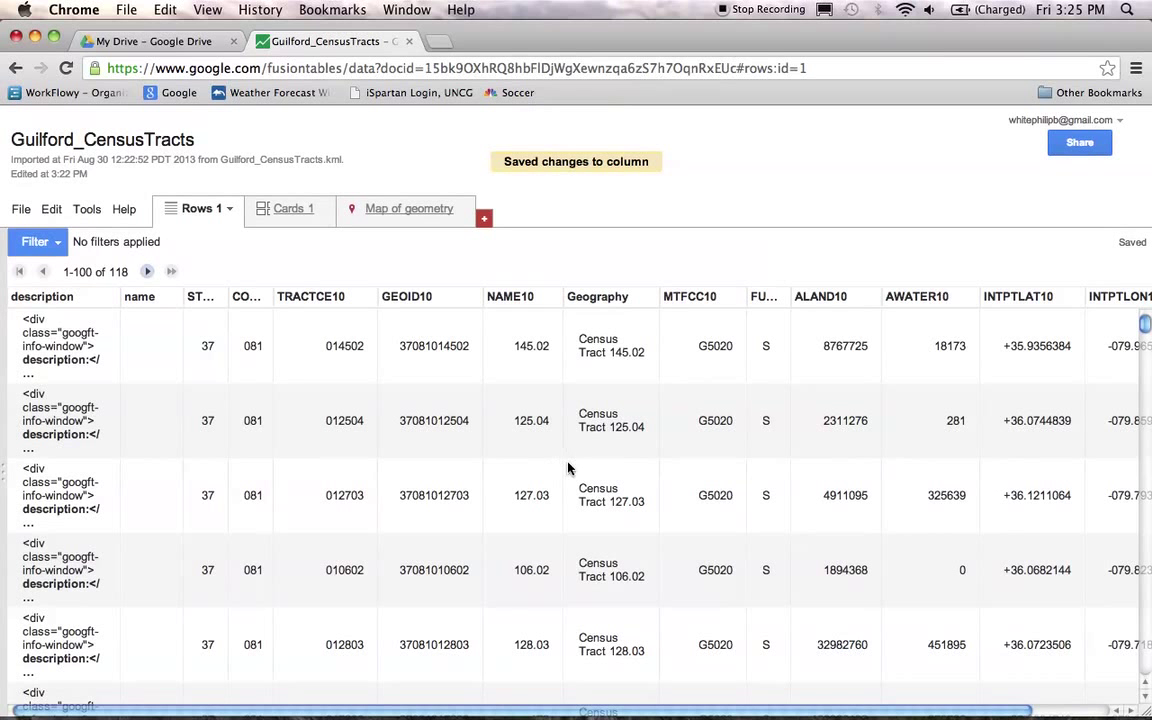
- Start a merge of the census tracts table with the Guilford_MeanInc_tracts table
left_click(417, 214)
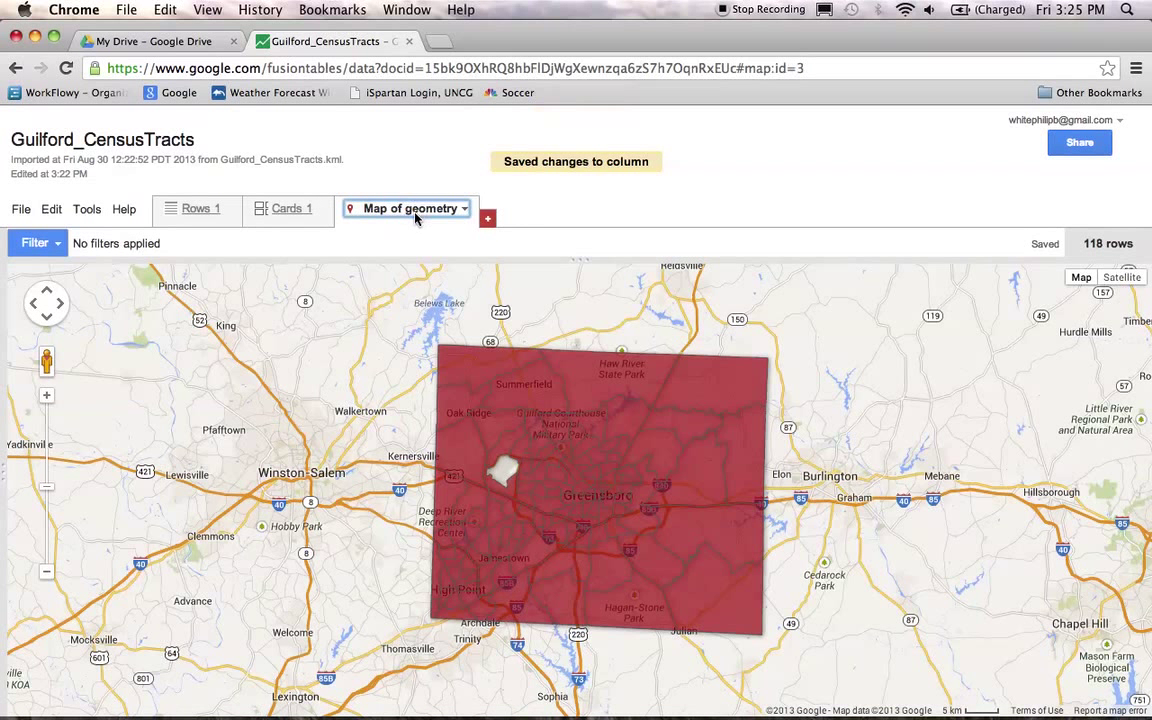
left_click(20, 212)
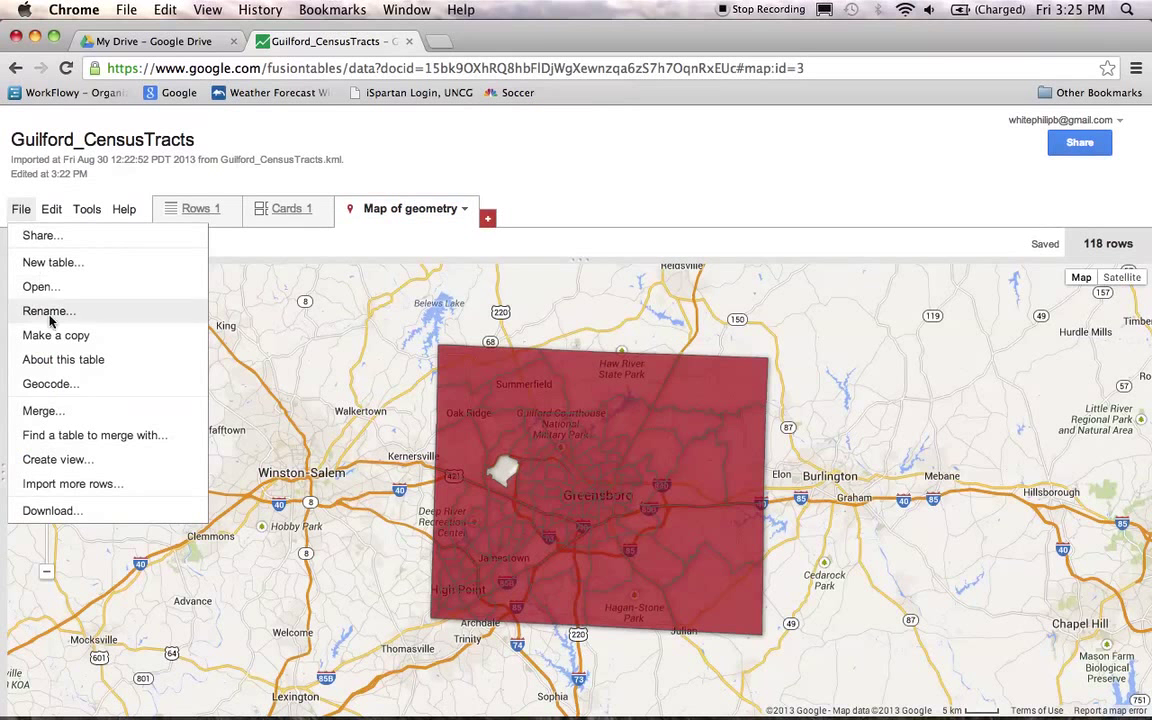
left_click(57, 416)
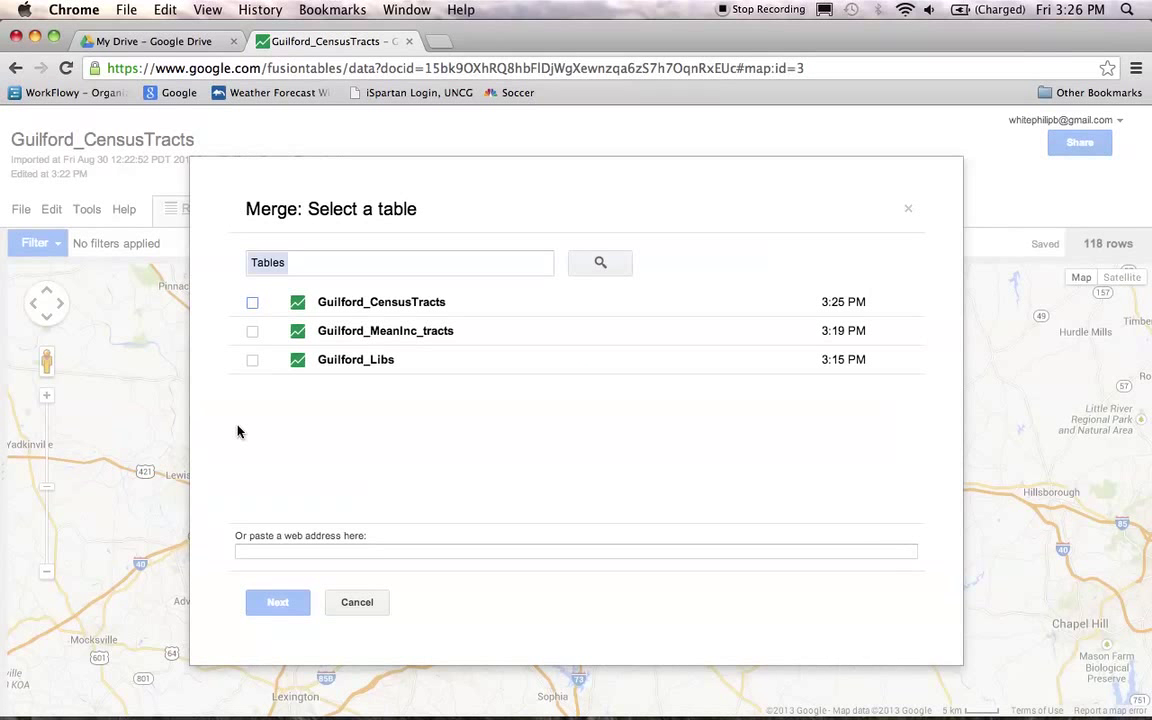
left_click(251, 333)
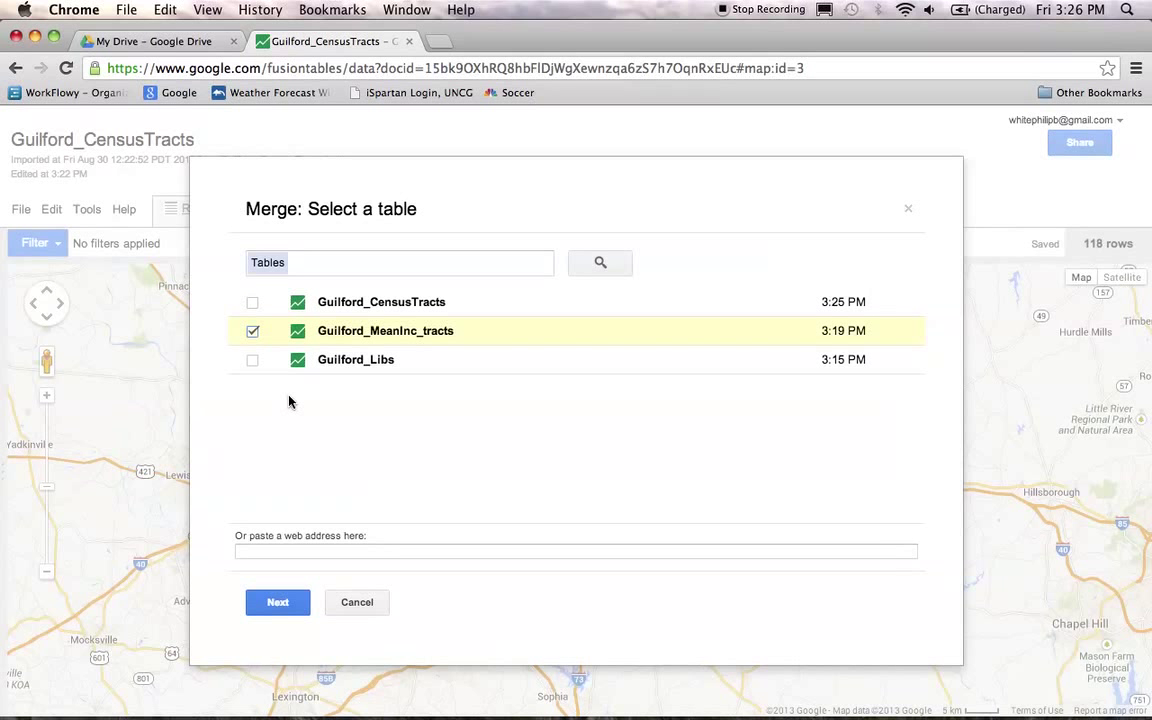
left_click(284, 602)
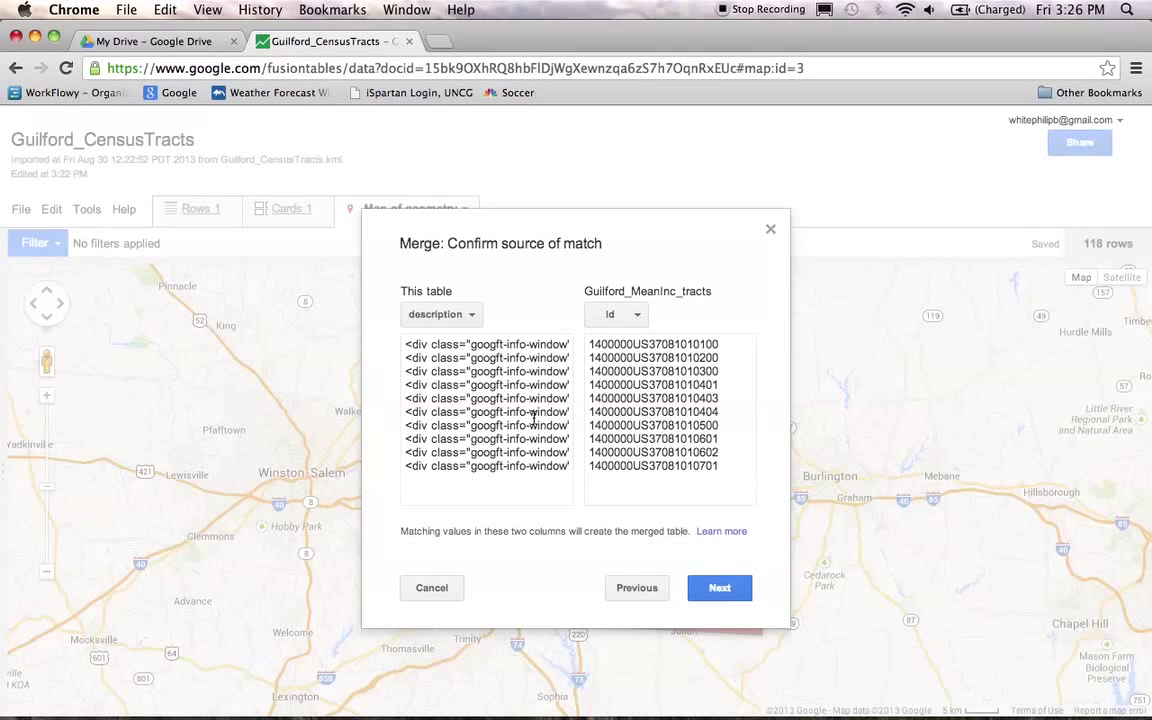
- Match the two tables on their Geography columns and continue to the choice of merged columns
left_click(471, 318)
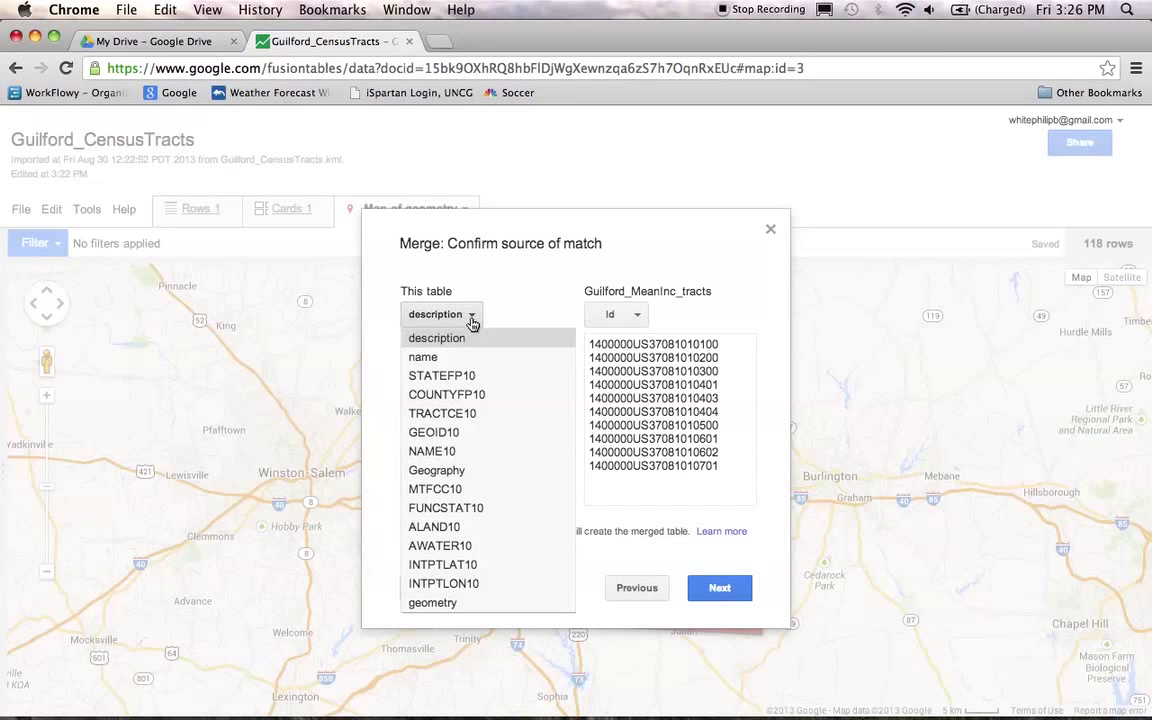
left_click(471, 476)
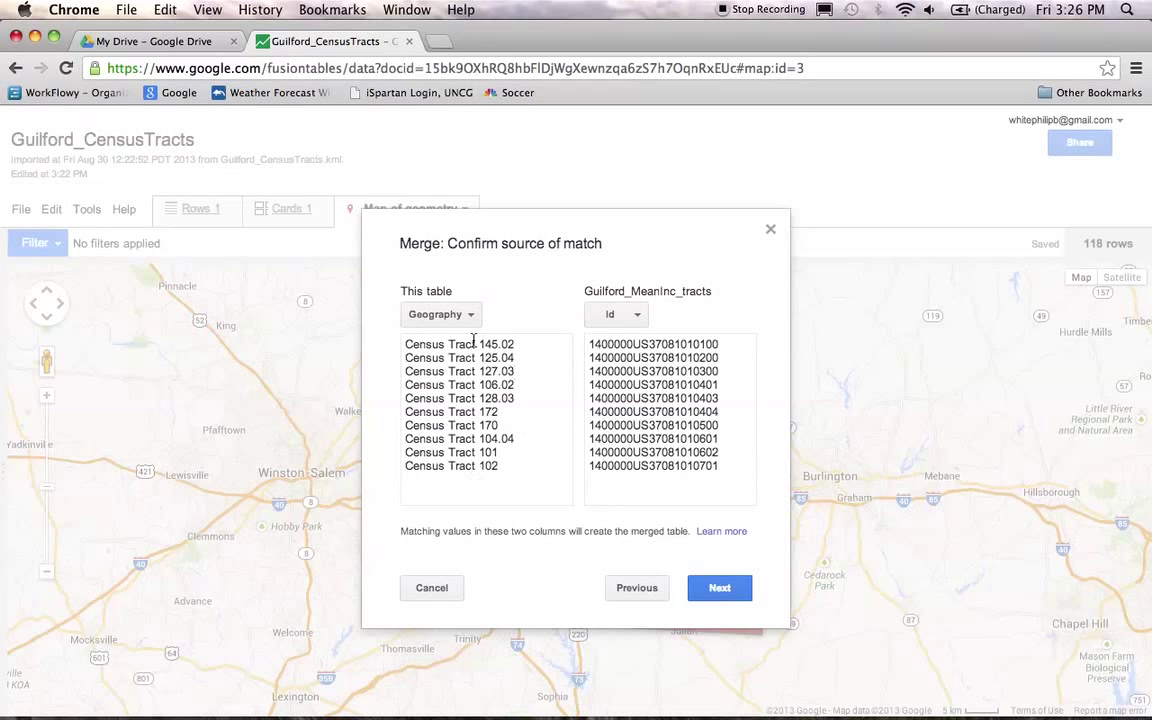
left_click(637, 317)
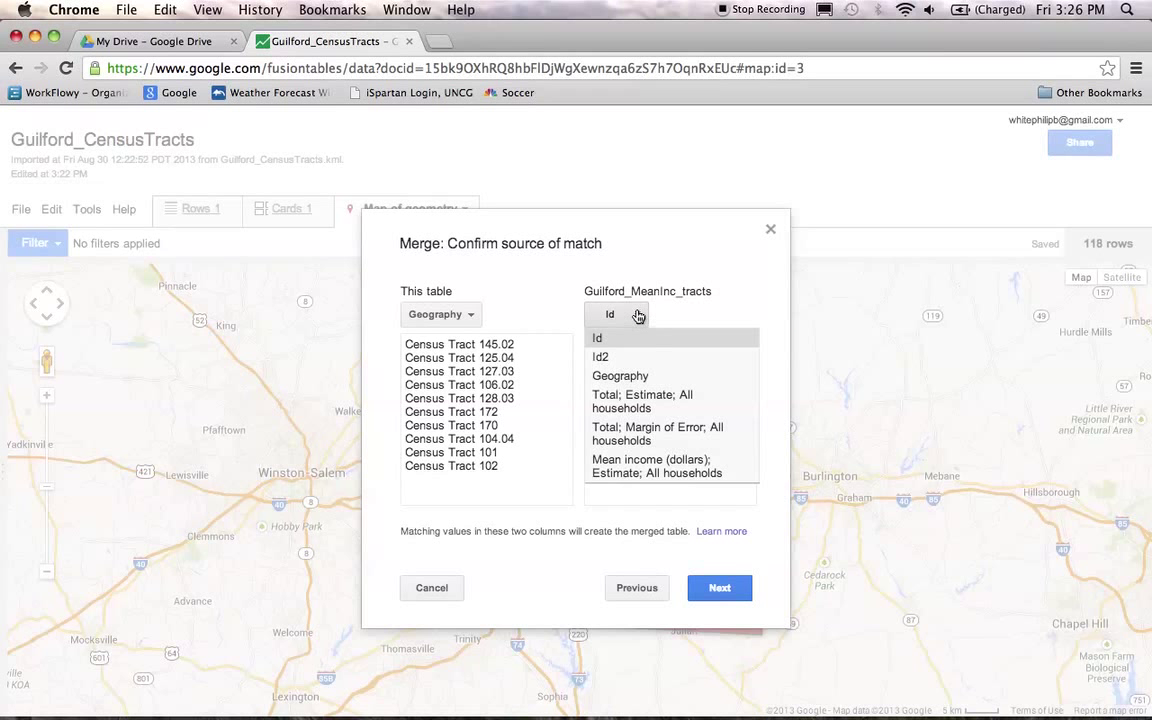
left_click(636, 385)
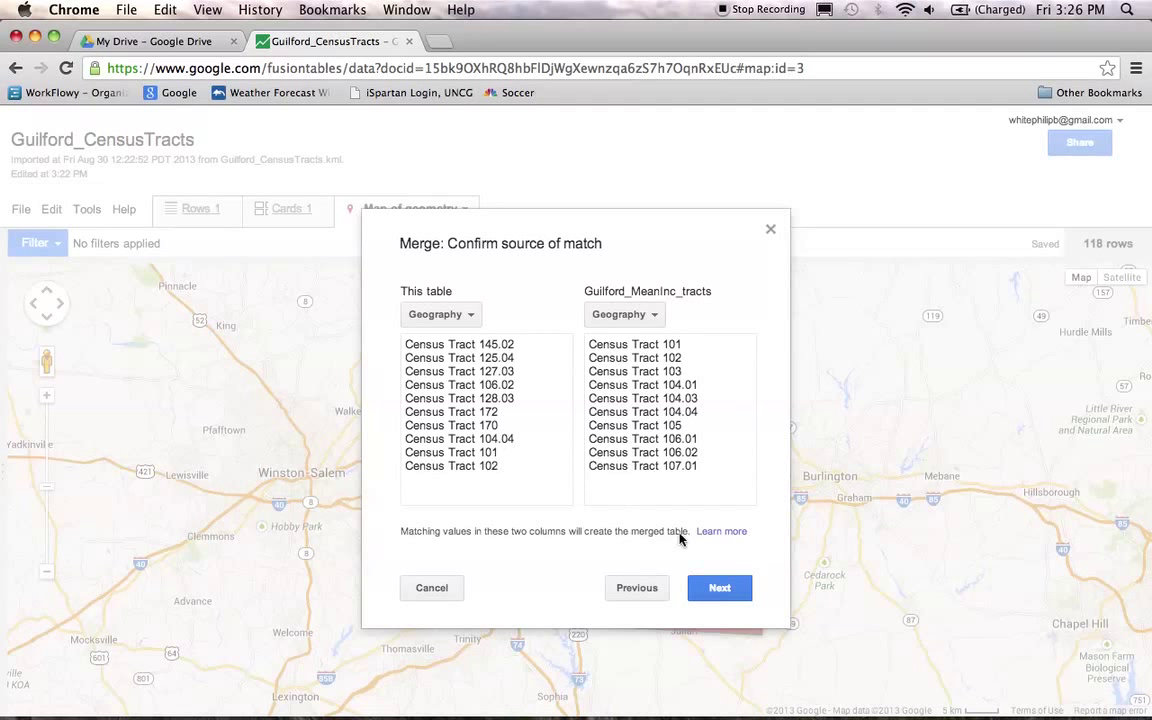
left_click(717, 593)
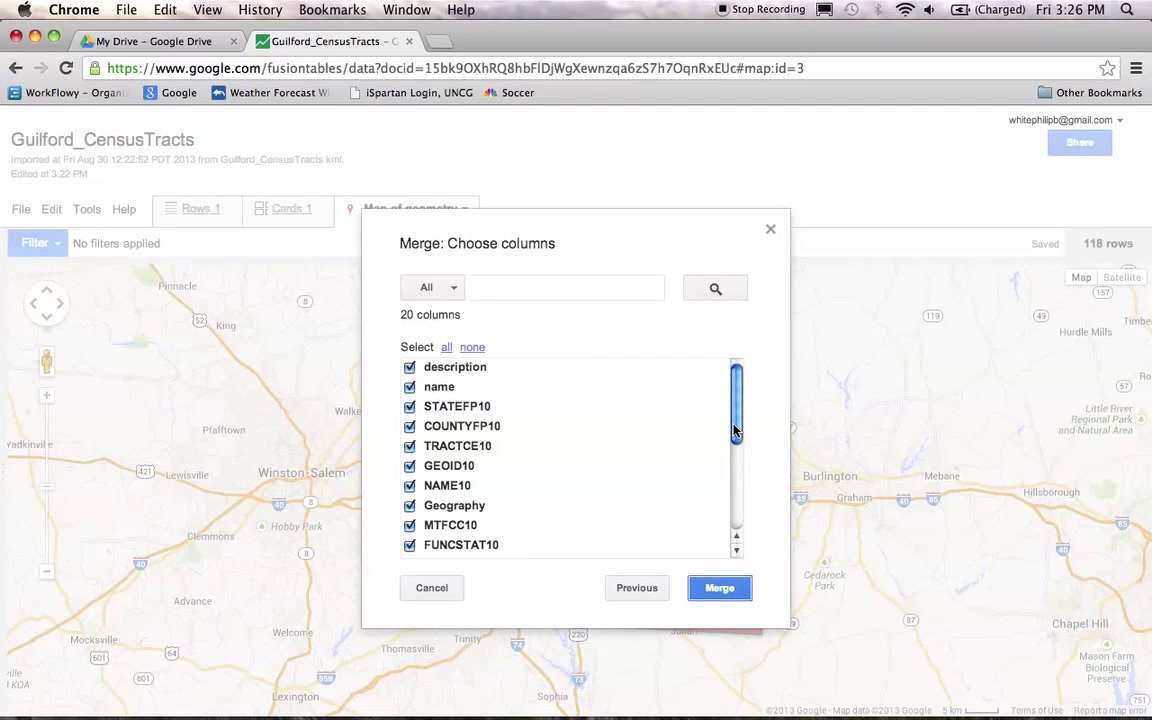
- Create the merged table with all columns kept, open it and check the appended income columns
mouse_move(735, 430)
left_mouse_down()
mouse_move(735, 520)
mouse_move(736, 420)
left_mouse_up()
left_click(713, 590)
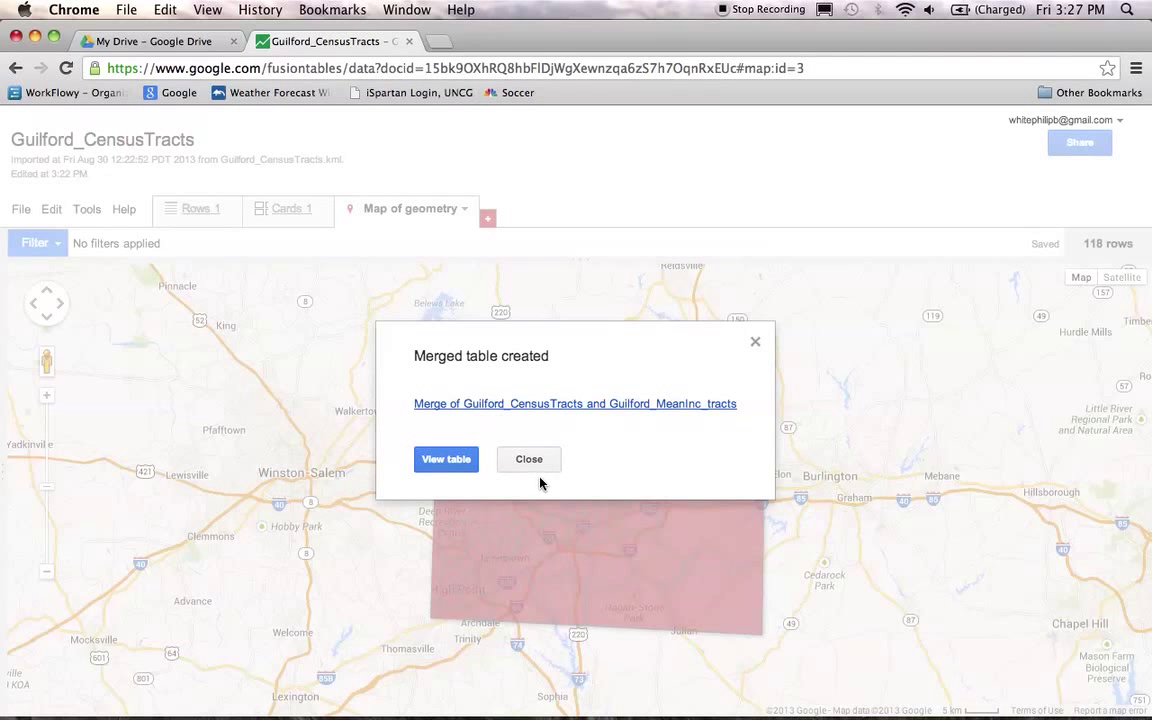
left_click(446, 459)
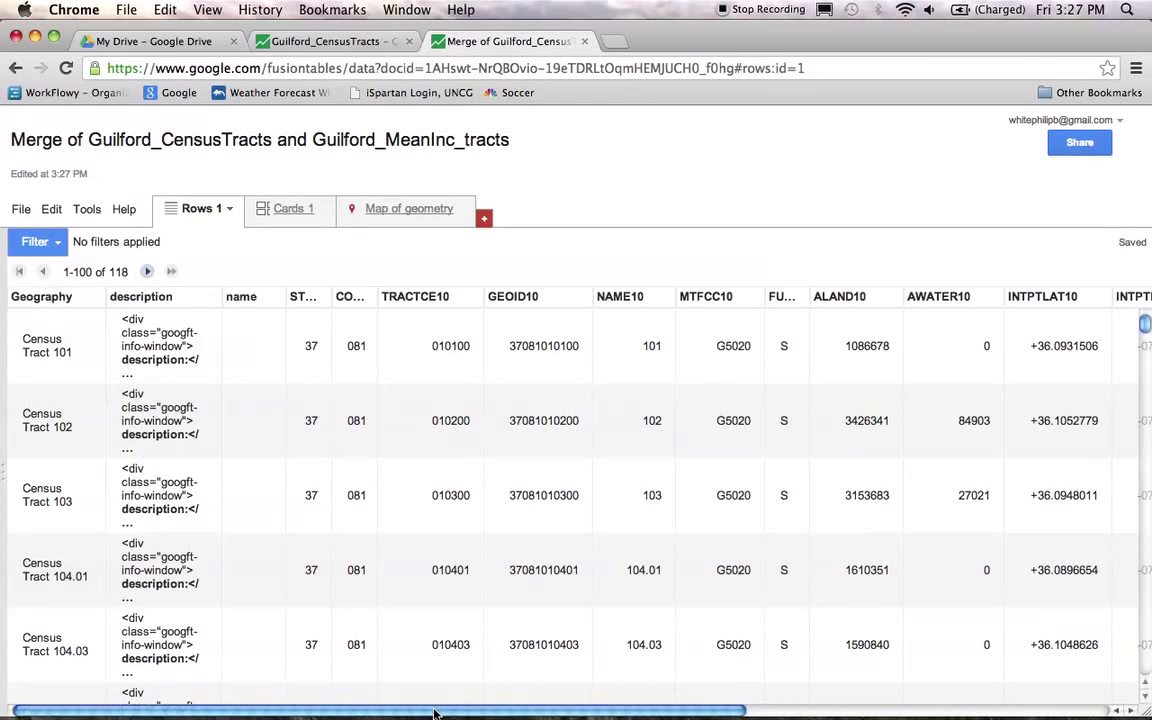
left_click_drag(432, 712, 805, 717)
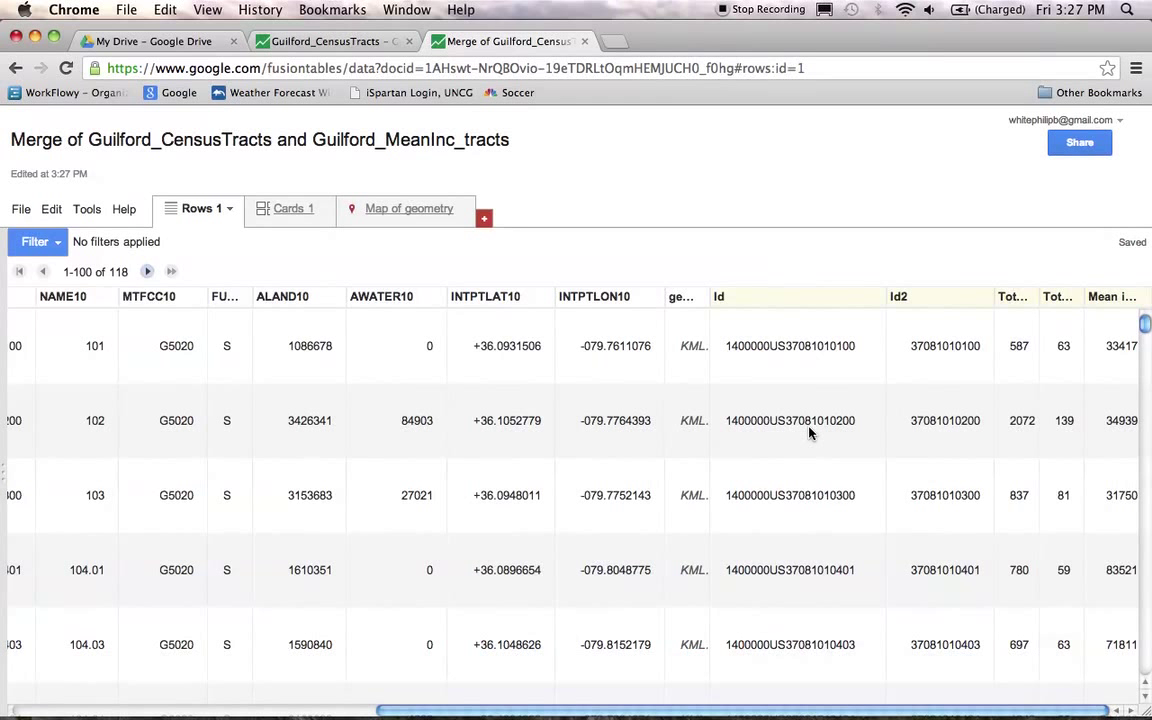
- On the merged table's geometry map, switch the polygon fill colour style to a gradient
left_click(420, 208)
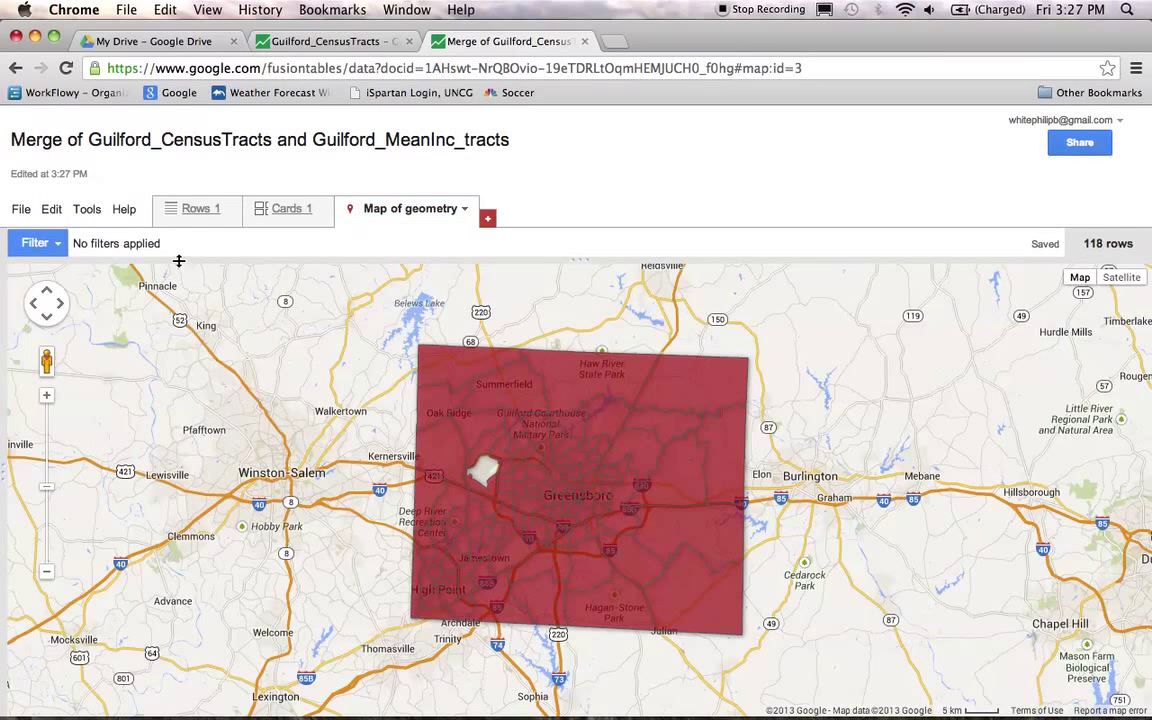
left_click(89, 210)
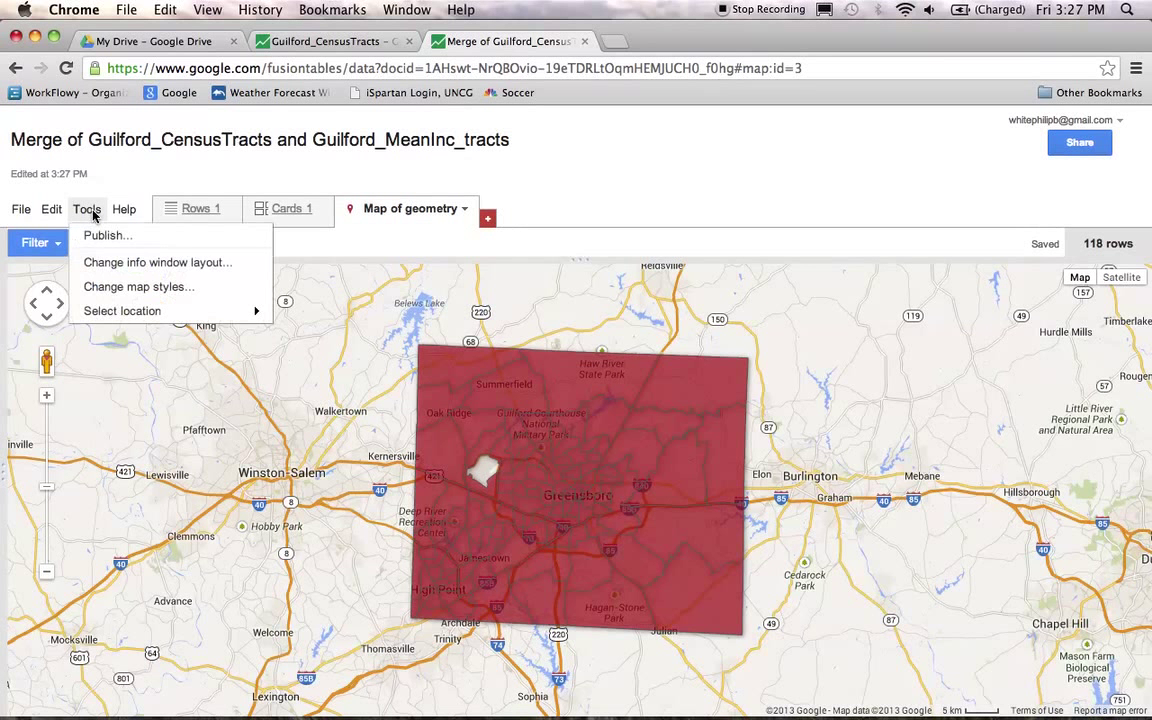
left_click(115, 290)
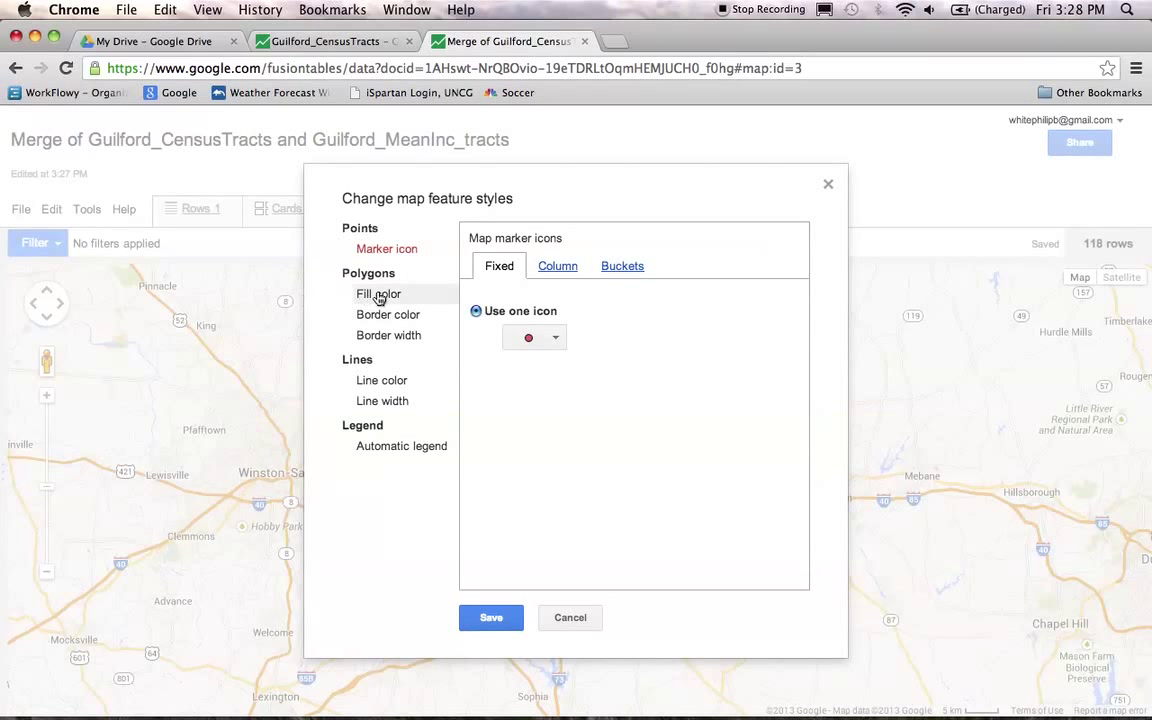
left_click(417, 302)
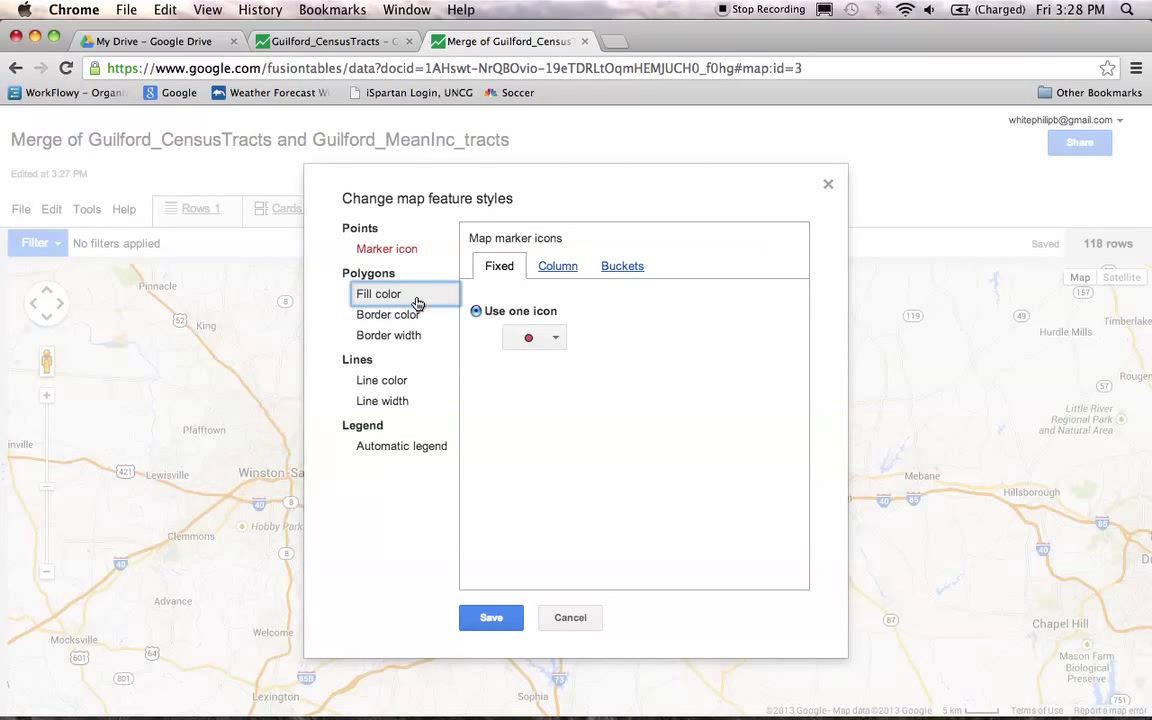
left_click(418, 302)
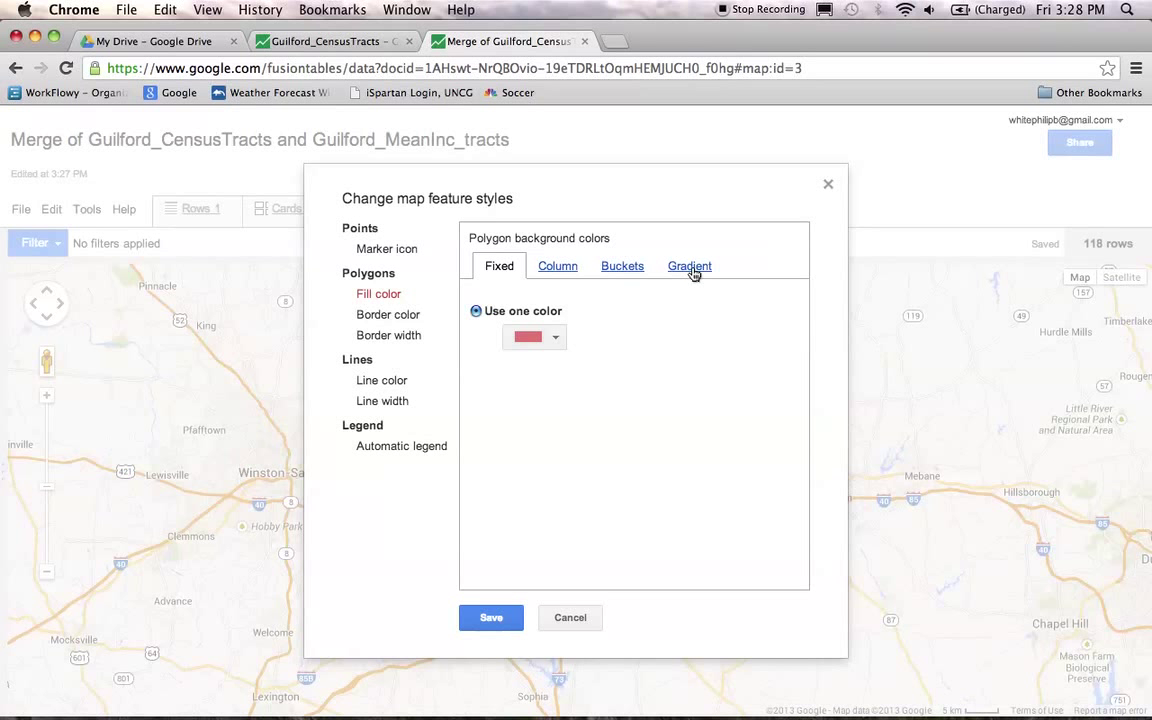
left_click(693, 274)
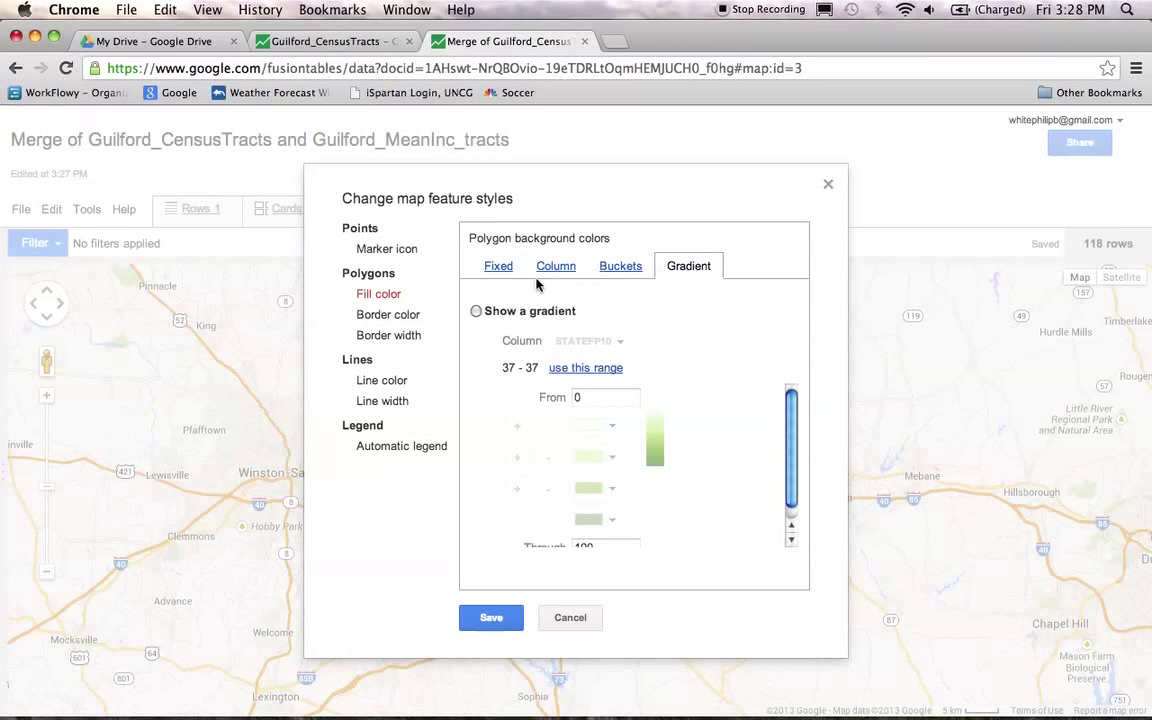
left_click(476, 312)
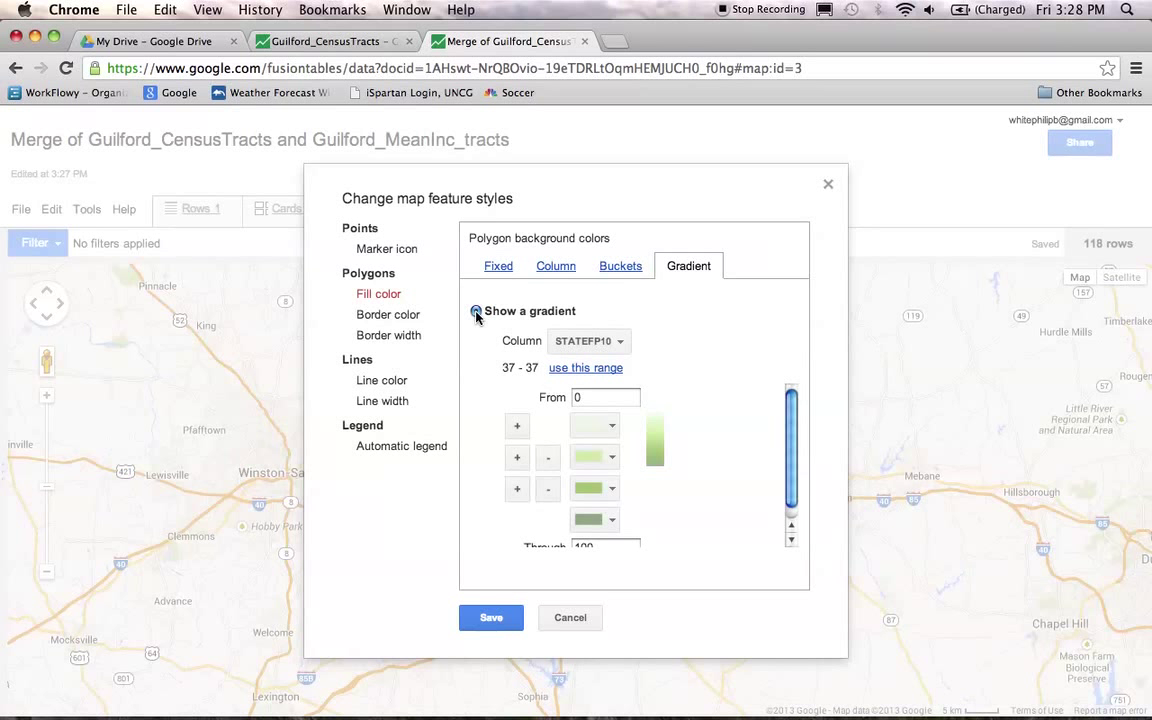
- Base the fill gradient on the Mean income (dollars) estimate column with its full range, 16988 to 221728, and save the map style
left_click(620, 343)
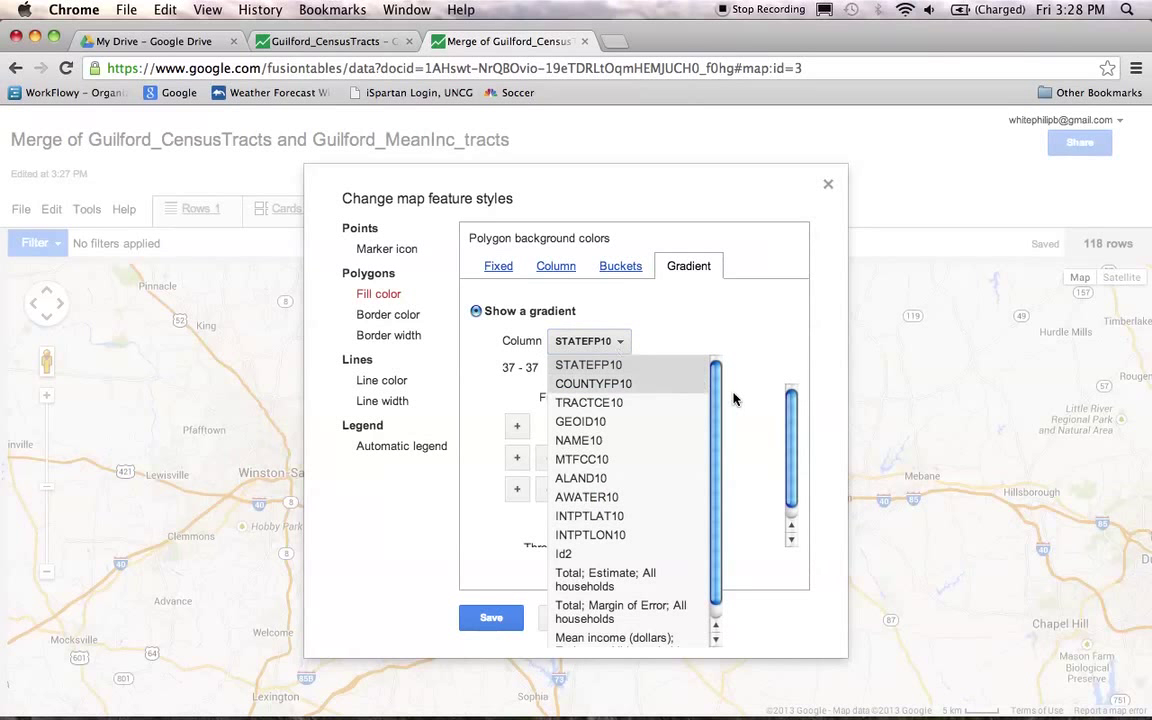
scroll(716, 393, "down", 1)
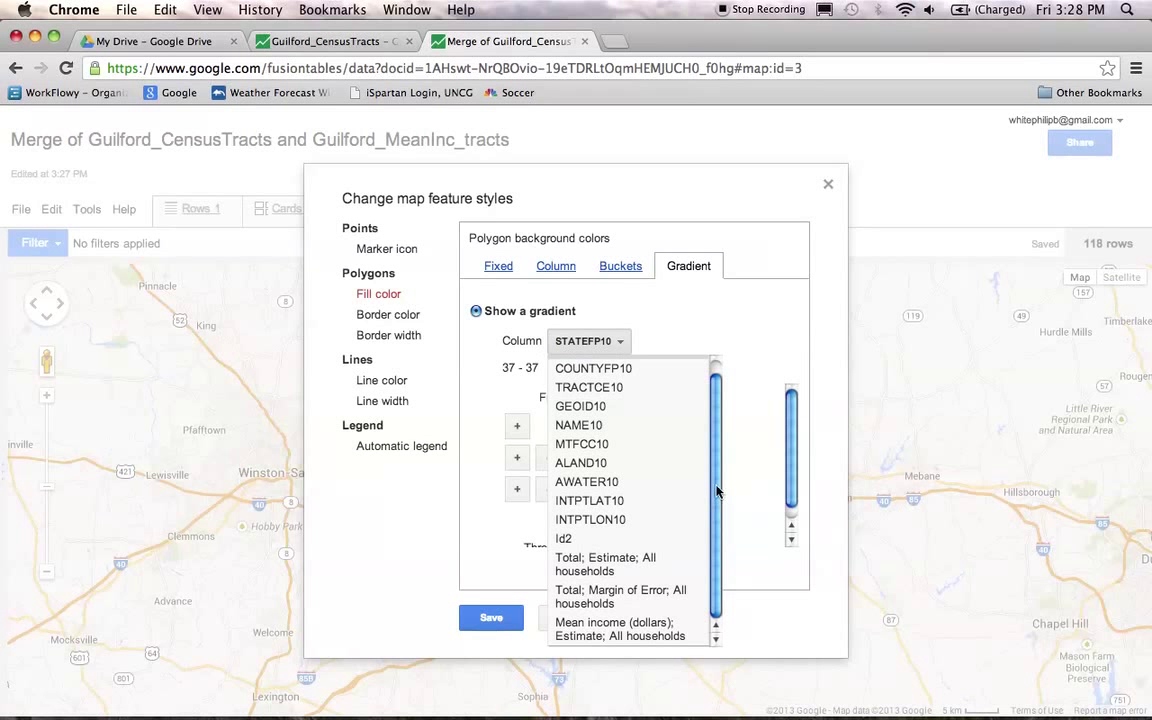
left_click(603, 629)
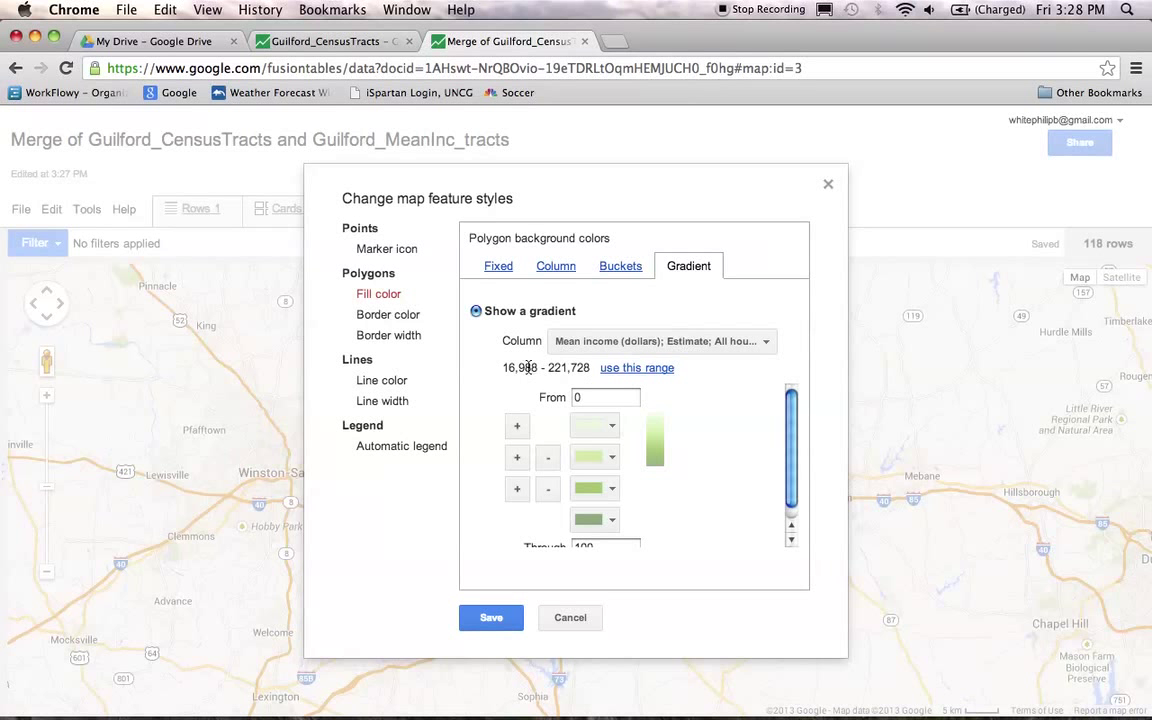
left_click(621, 375)
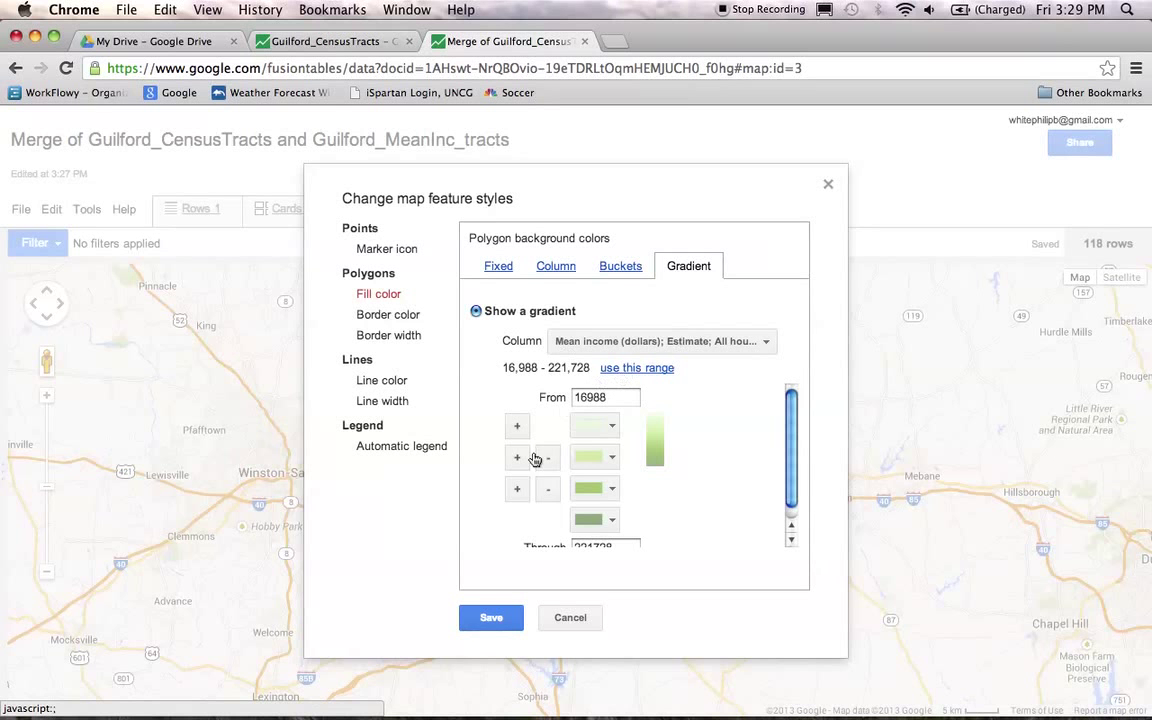
left_click(492, 619)
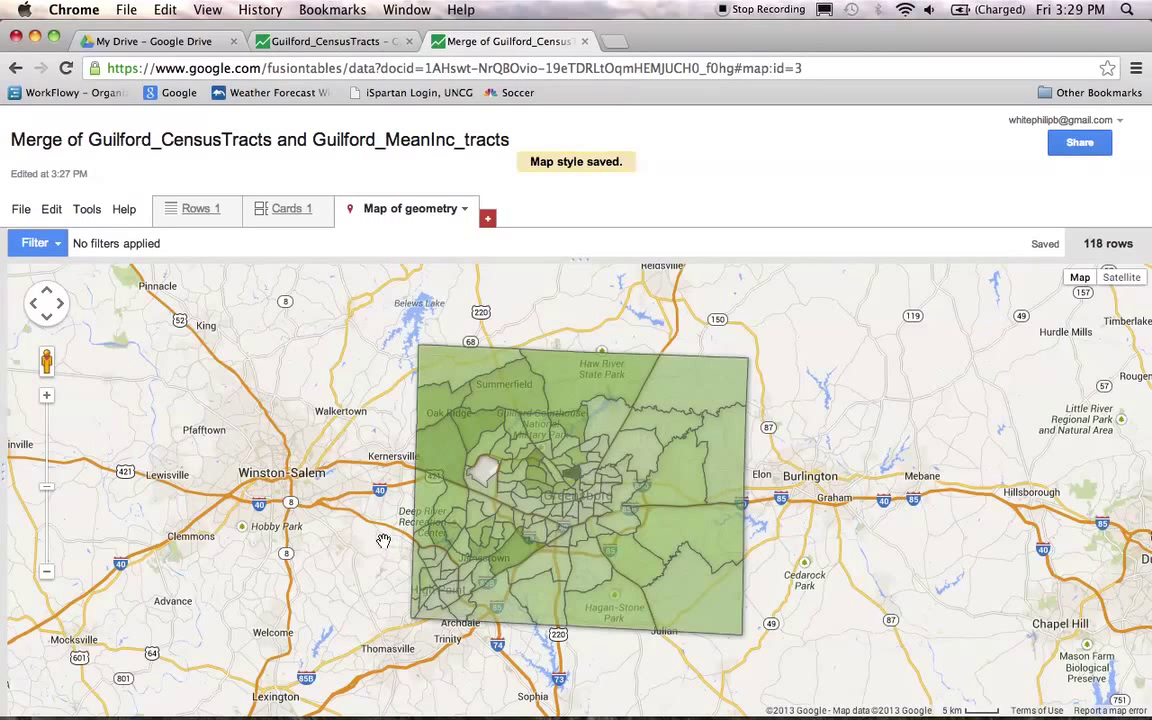
- Examine the income shading of the census tracts around Greensboro and across Guilford County
double_click(355, 495)
left_click_drag(698, 463, 401, 477)
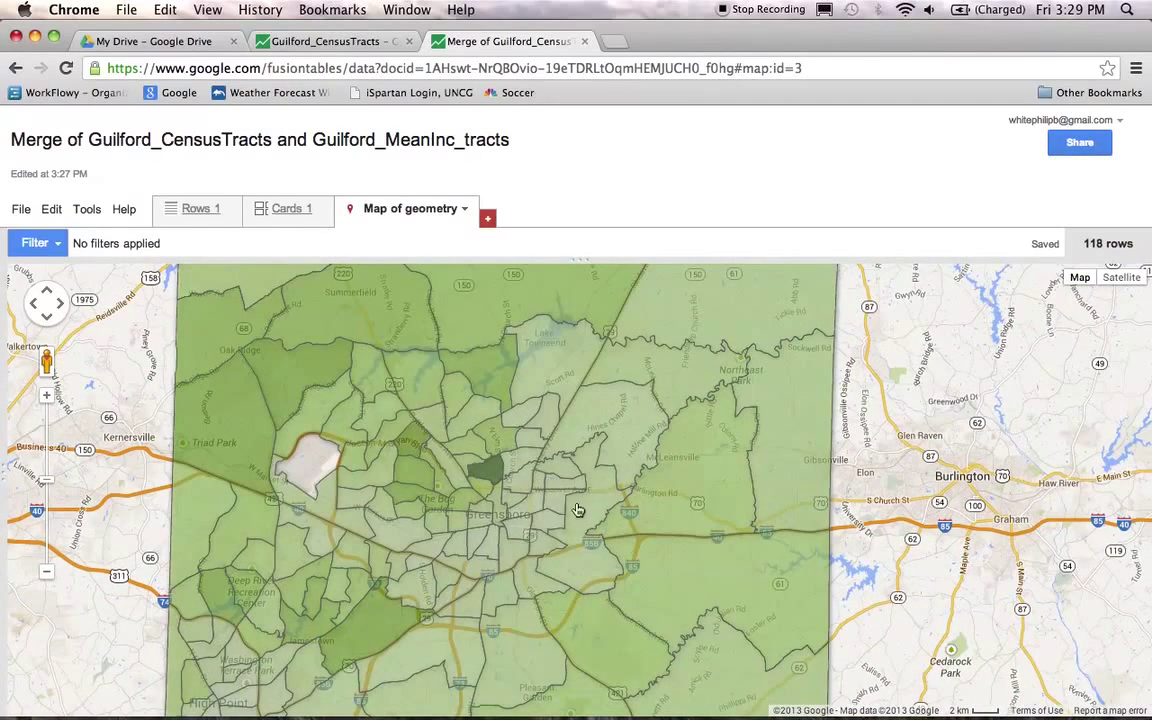
left_click_drag(587, 492, 607, 509)
scroll(607, 505, "down", 2)
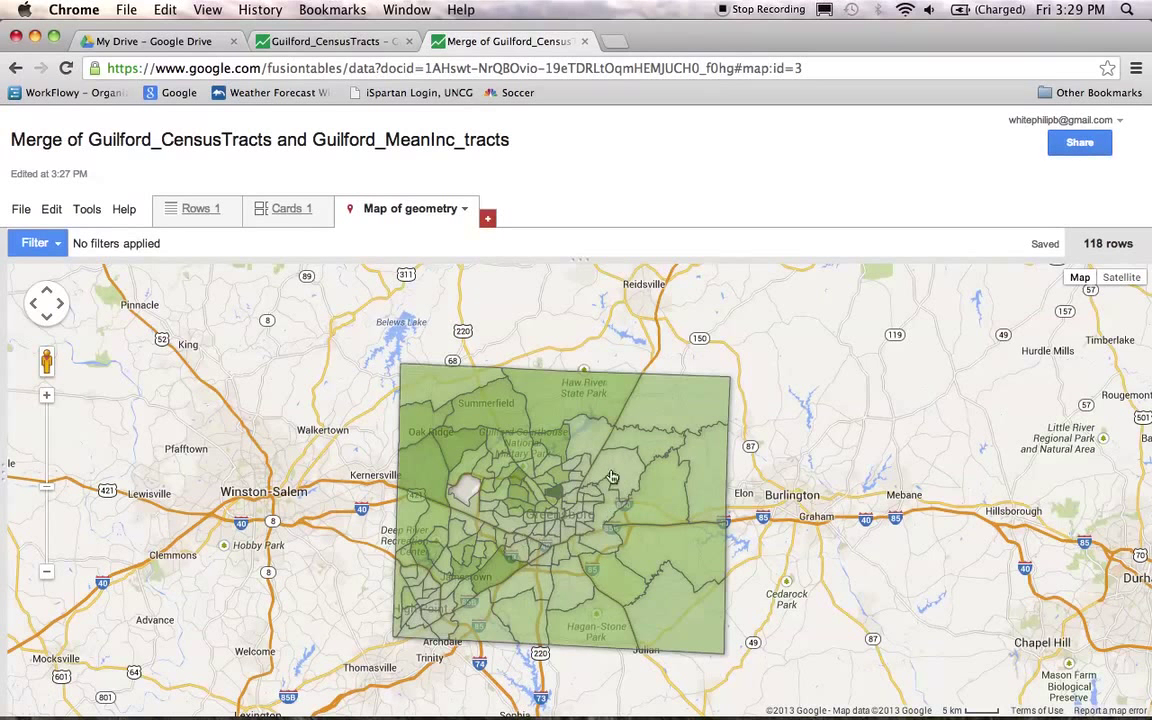
left_click_drag(504, 469, 563, 521)
double_click(563, 521)
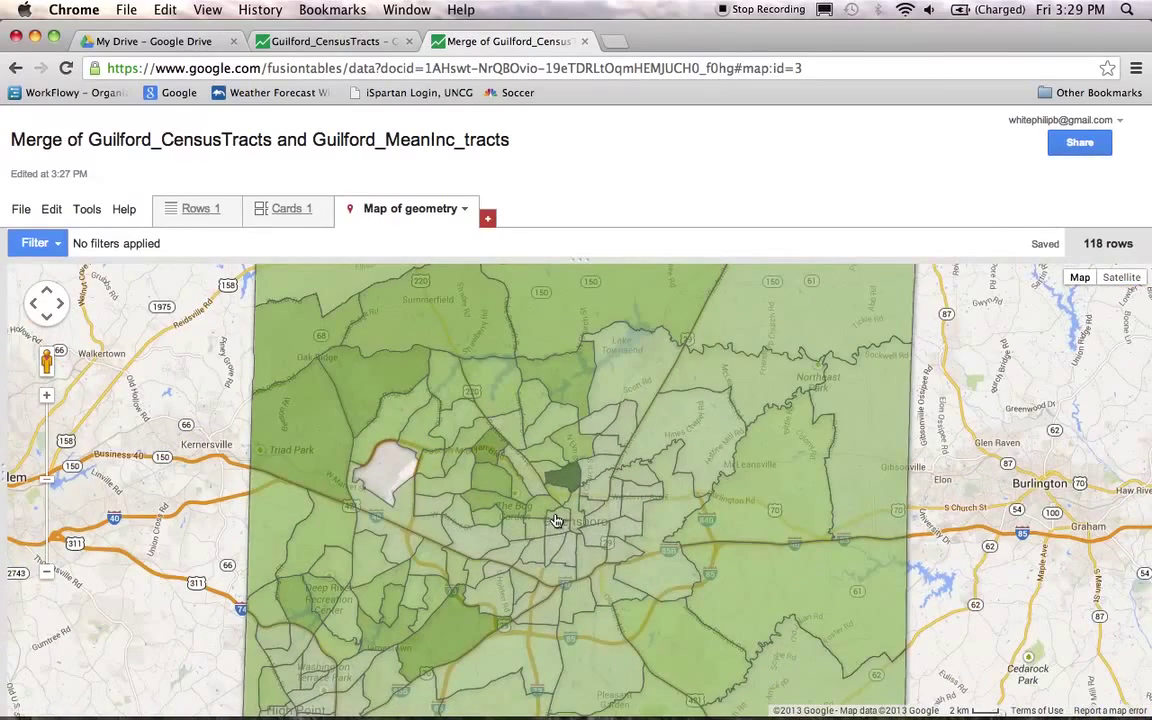
- Check the info window of Census Tract 153 east of Greensboro and open the map's info window layout settings
left_click(760, 507)
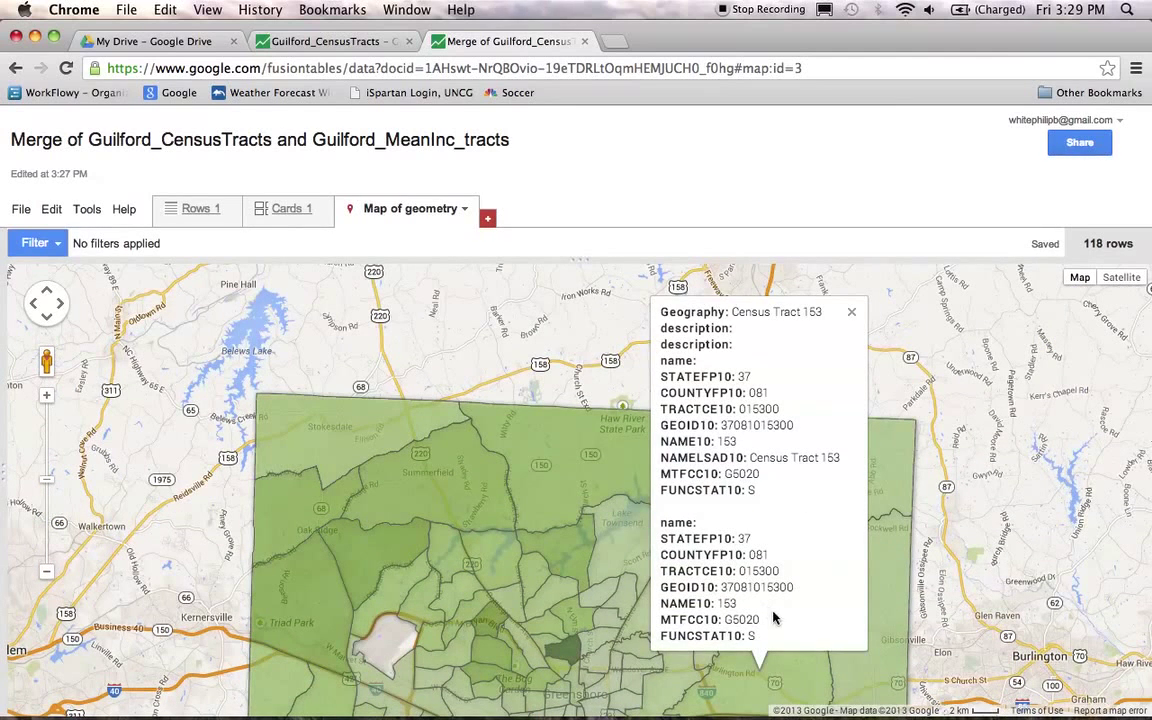
left_click(852, 316)
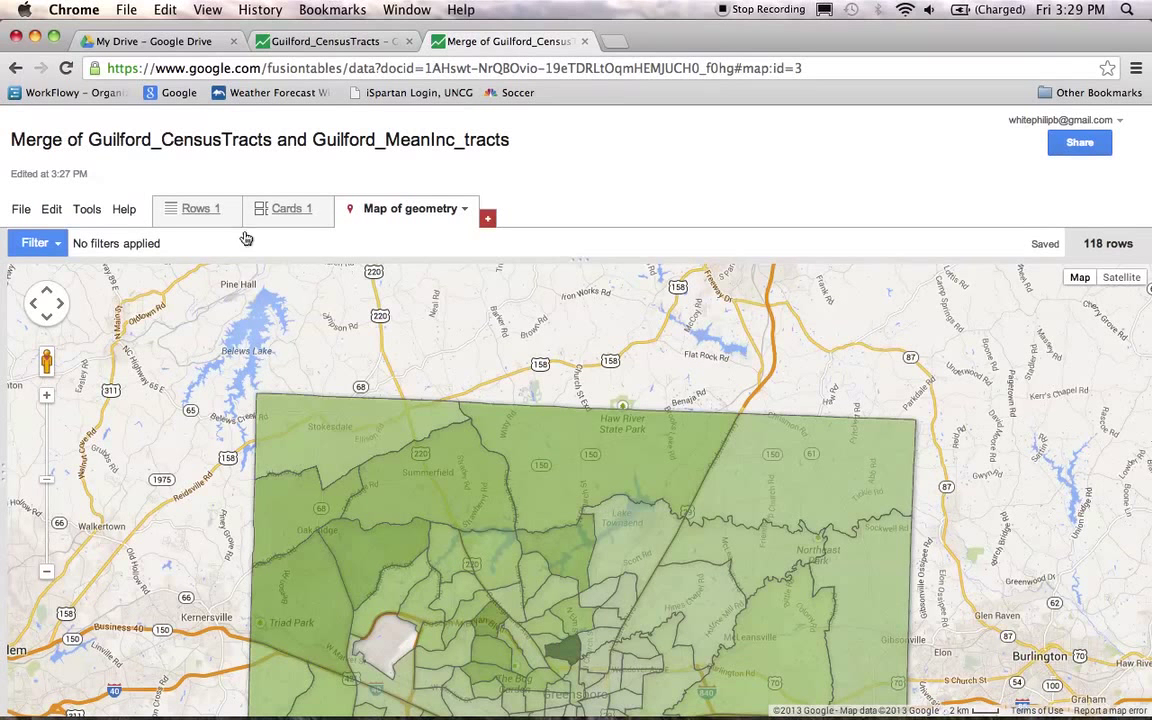
left_click(87, 209)
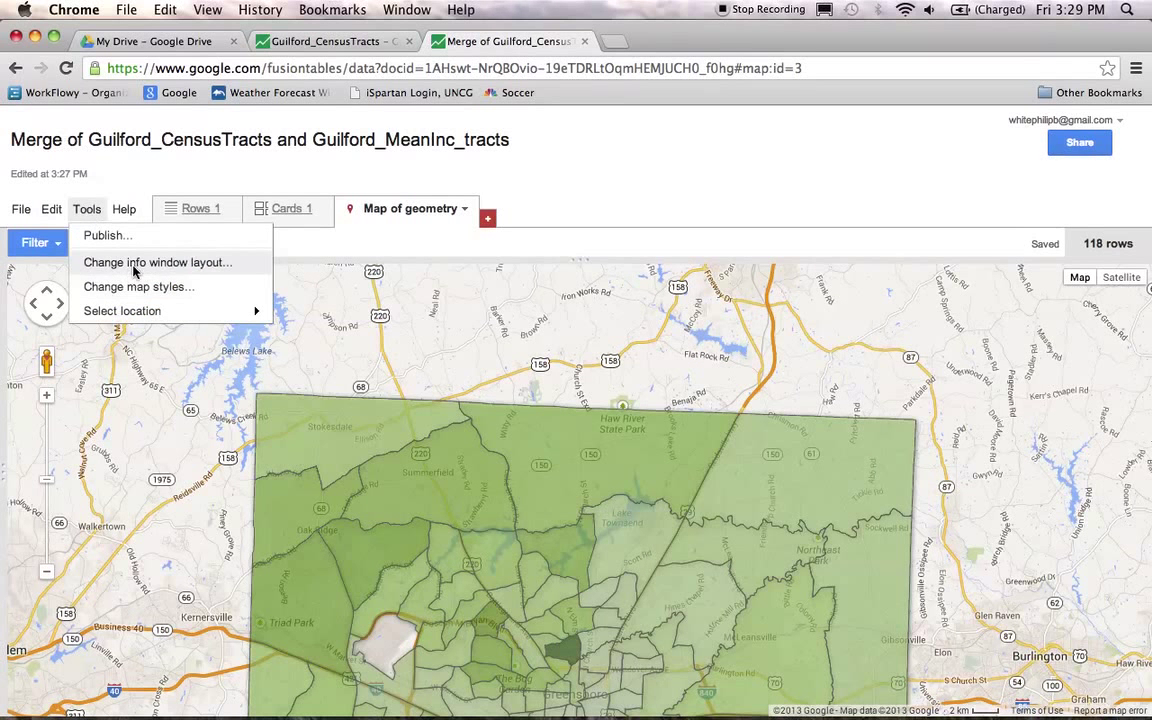
left_click(125, 263)
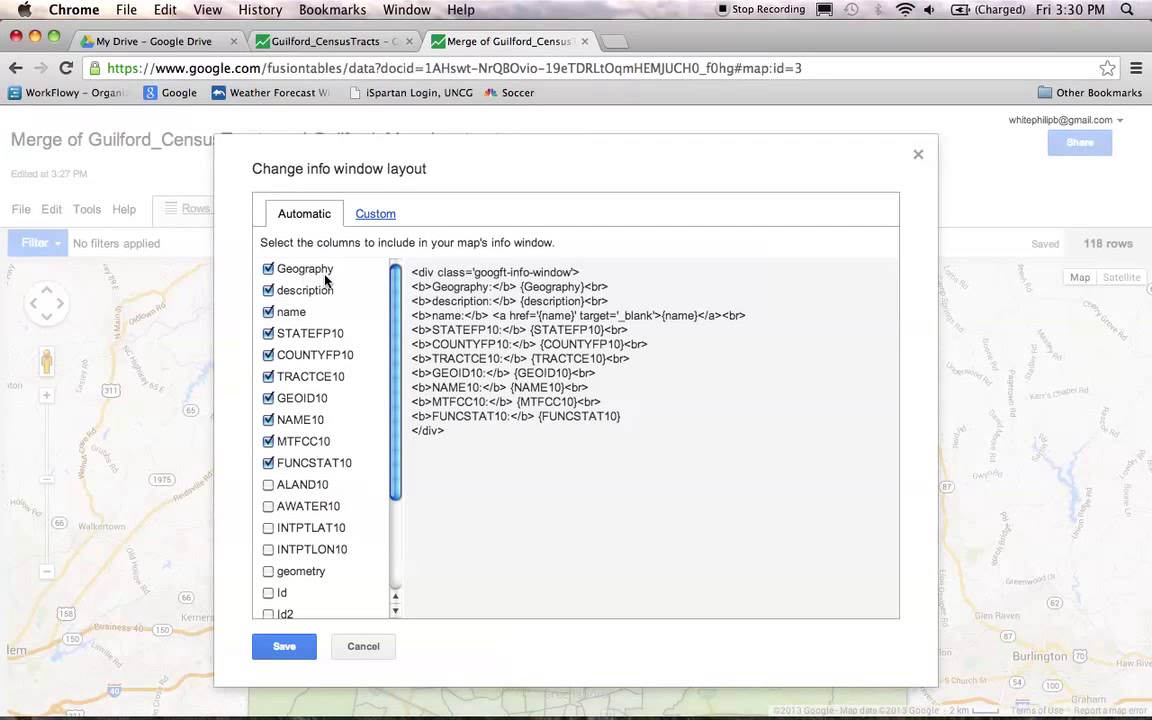
- Exclude description, name, STATEFP10, COUNTYFP10, TRACTCE10, GEOID10, NAME10, MTFCC10 and FUNCSTAT10 from the info window, keeping only Geography
left_click(268, 291)
left_click(268, 312)
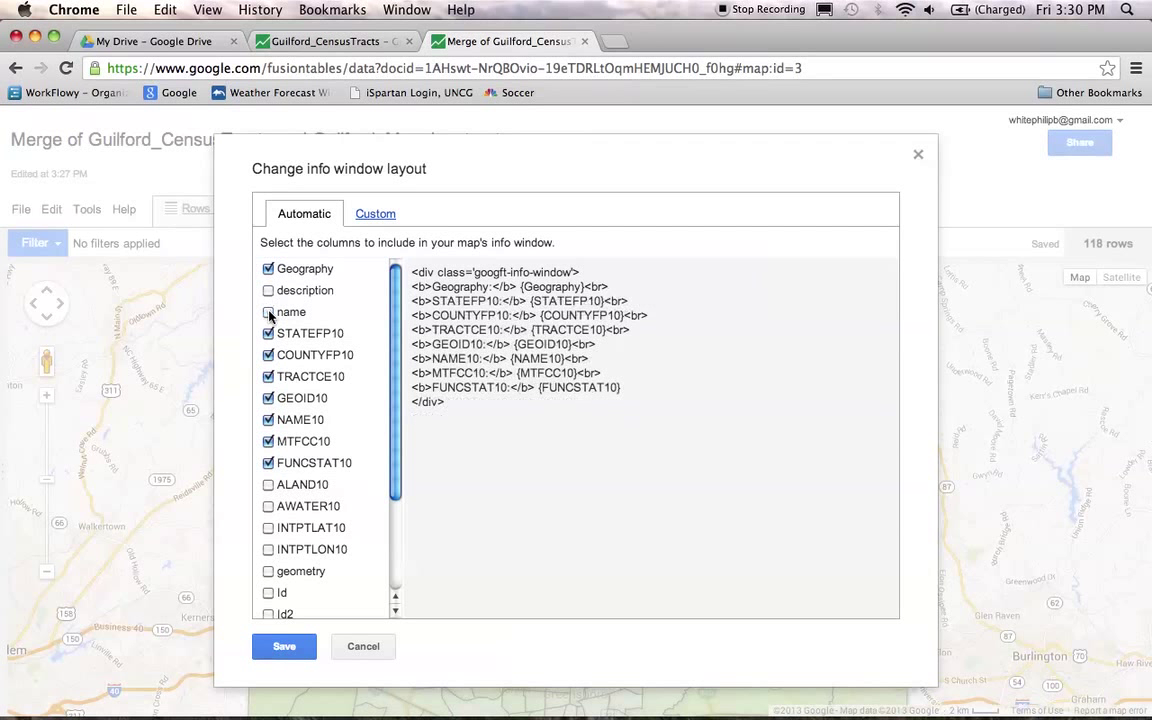
left_click(268, 333)
left_click(268, 355)
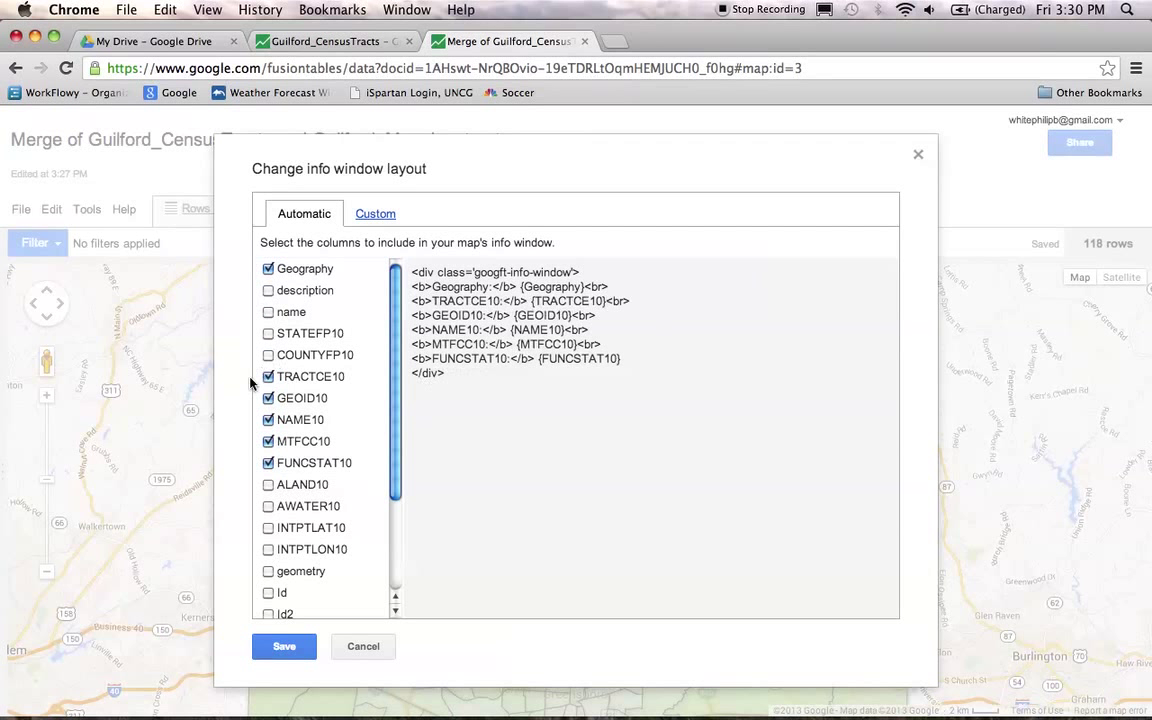
left_click(268, 376)
left_click(268, 398)
left_click(268, 420)
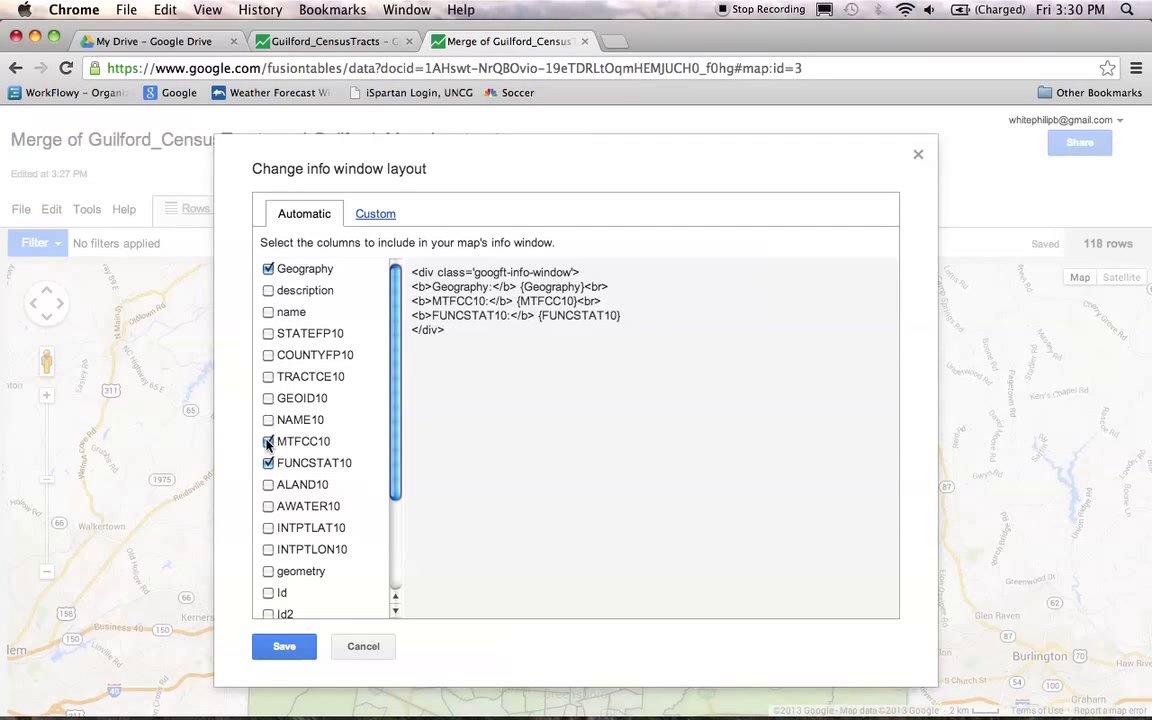
left_click(268, 441)
left_click(268, 463)
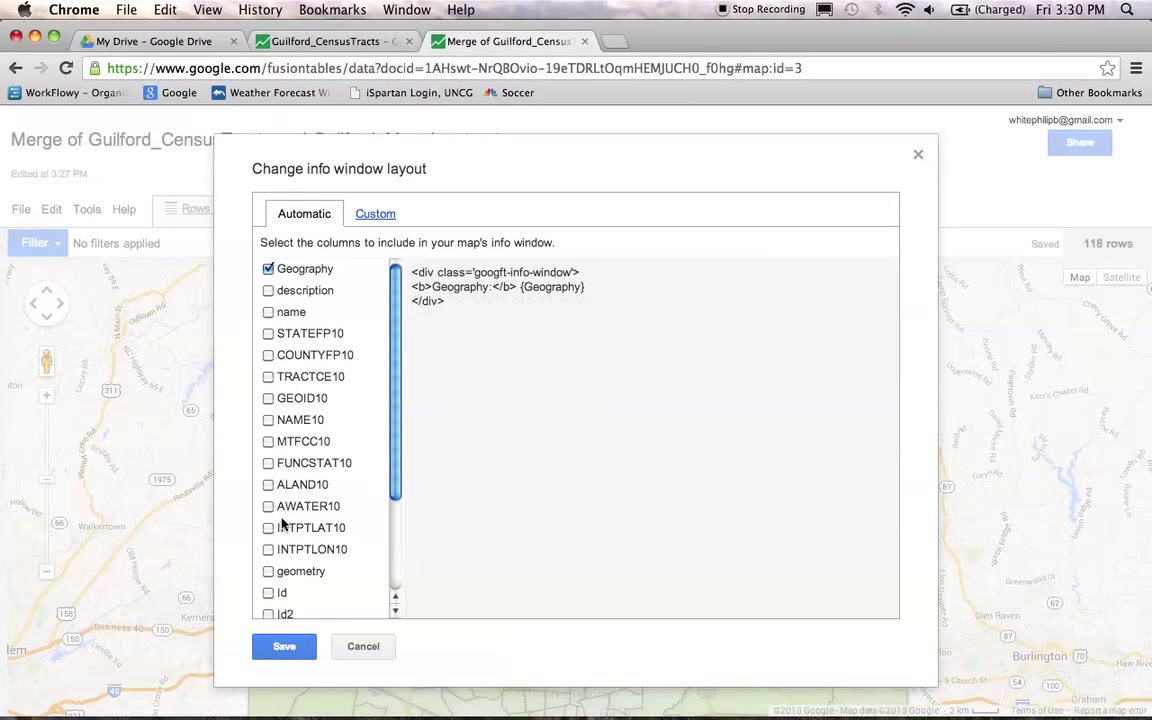
- Add the Mean income (dollars) estimate and the Total estimate for all households to the info window and save the layout
scroll(283, 522, "down", 3)
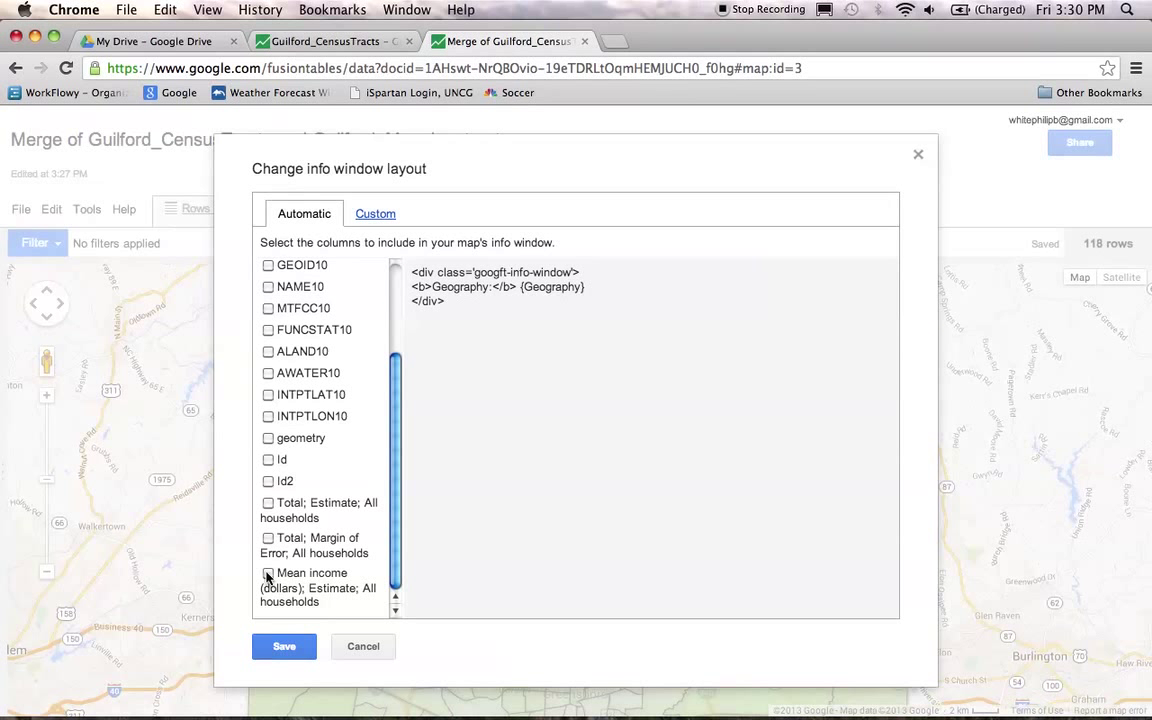
left_click(268, 575)
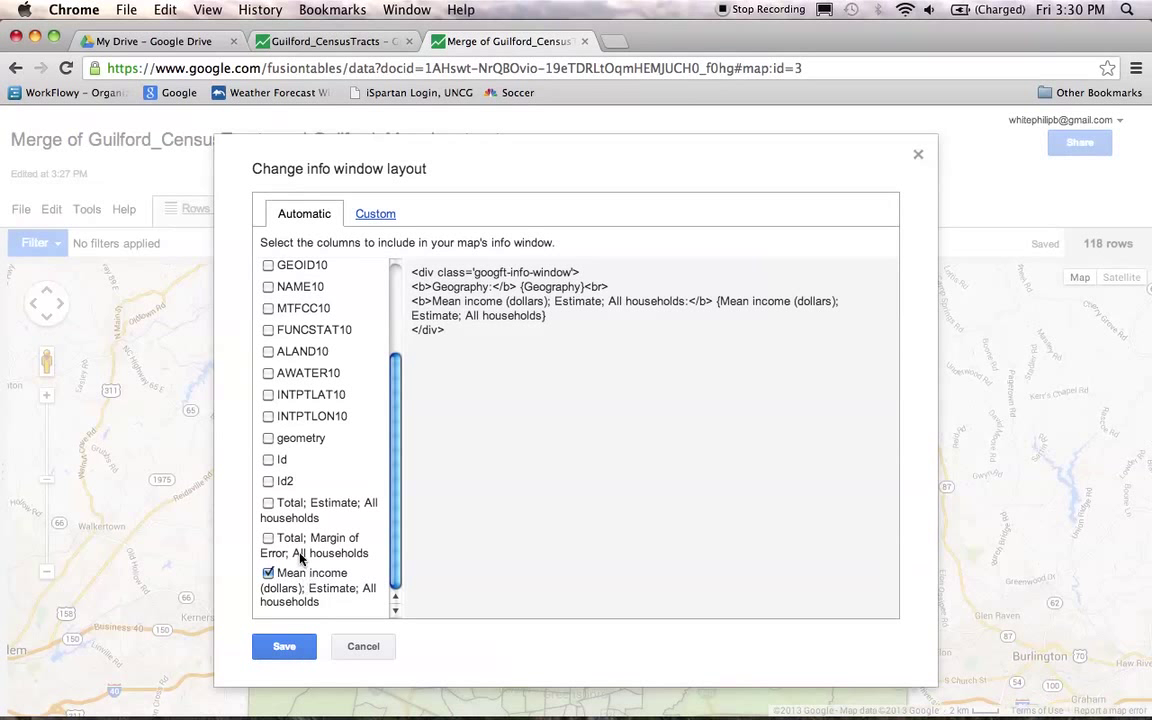
left_click(267, 503)
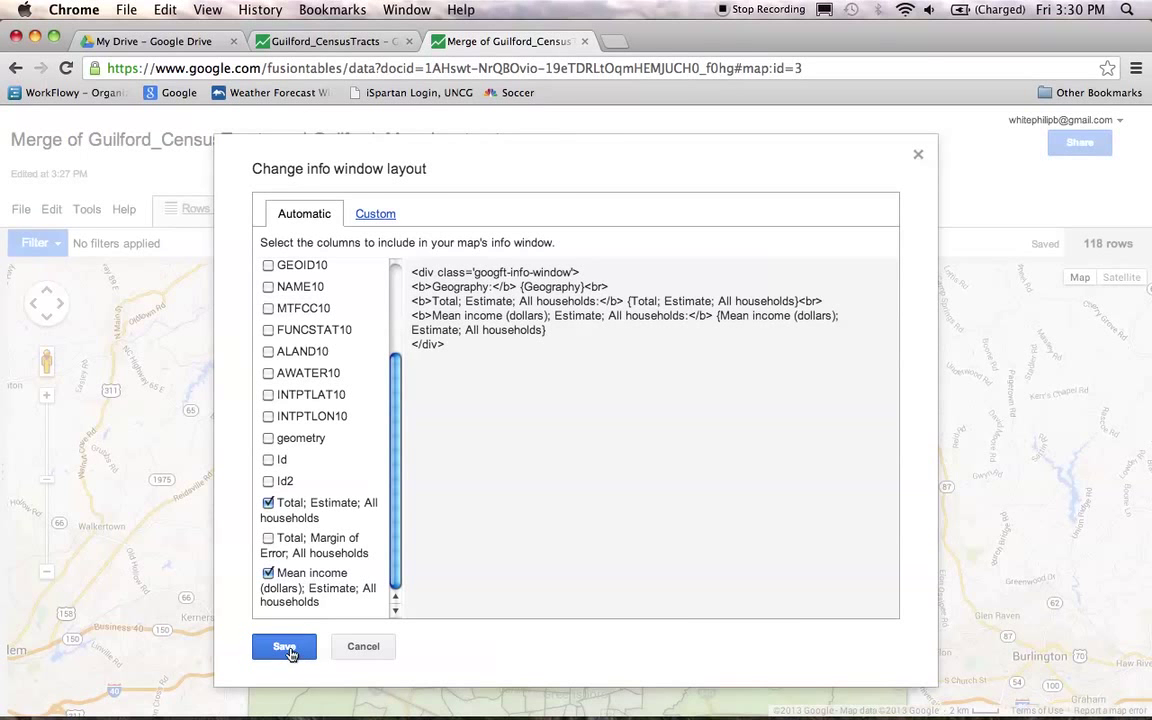
left_click(286, 648)
- Check the info window of the darkest tract in Greensboro, close it and view the whole county with its surroundings
left_click_drag(514, 548, 508, 385)
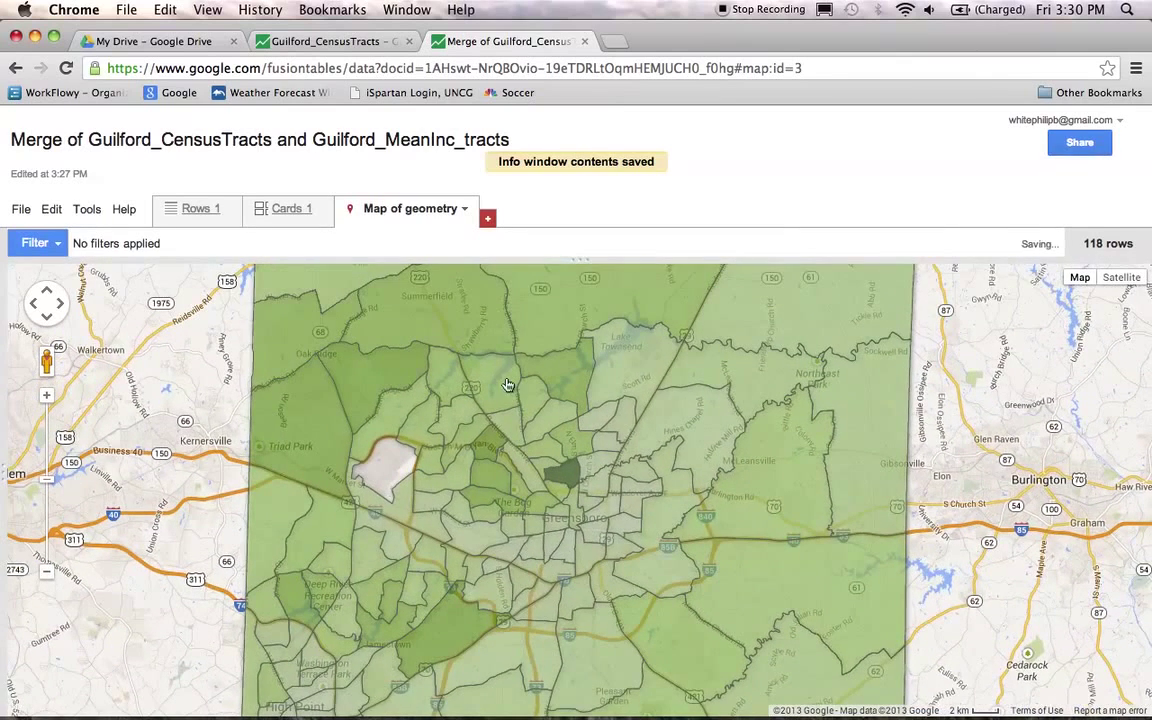
left_click(566, 478)
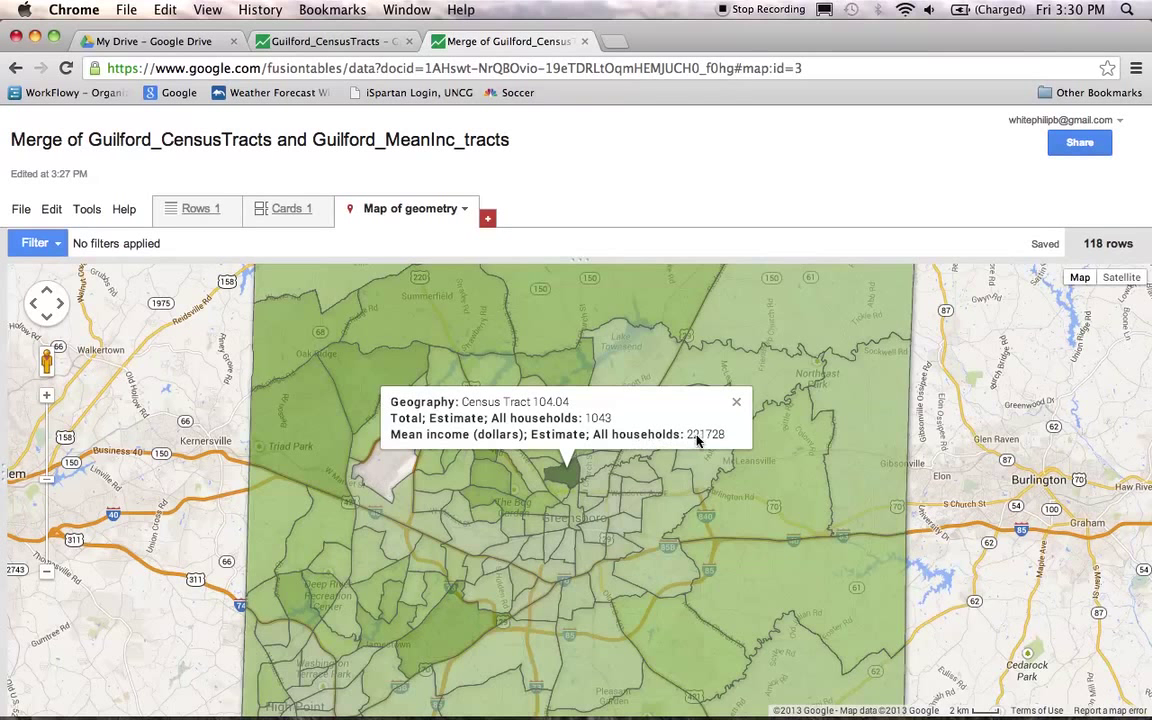
left_click(736, 402)
scroll(897, 474, "down", 2)
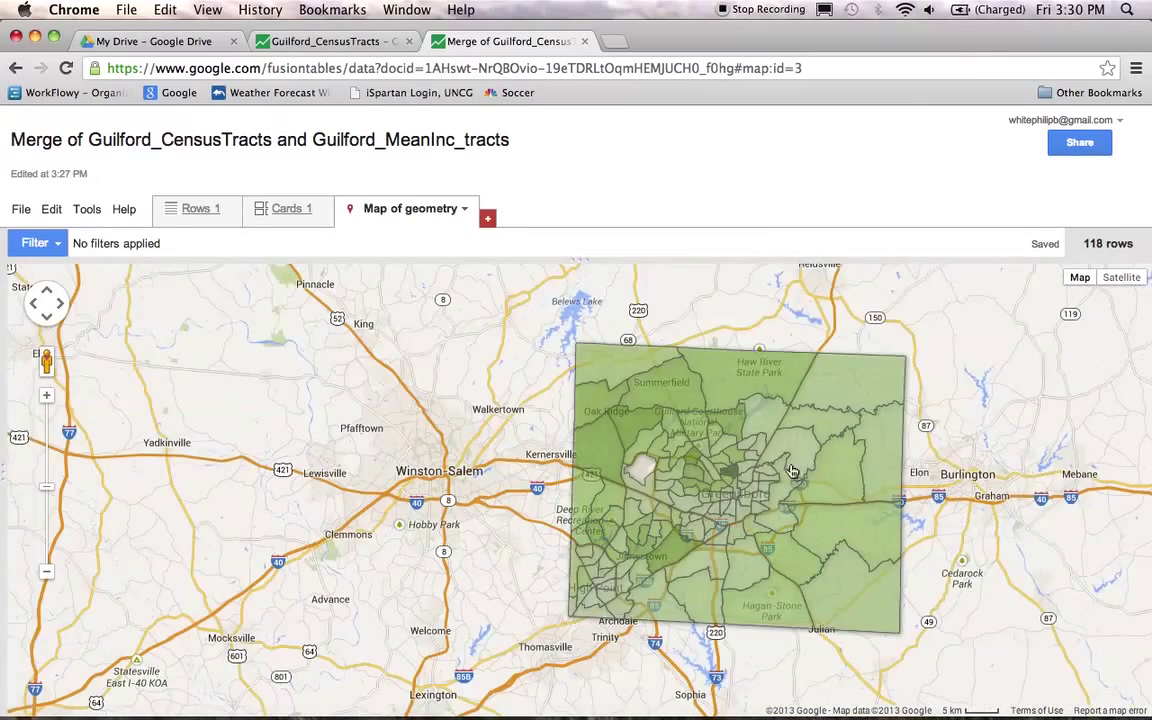
left_click_drag(872, 466, 675, 458)
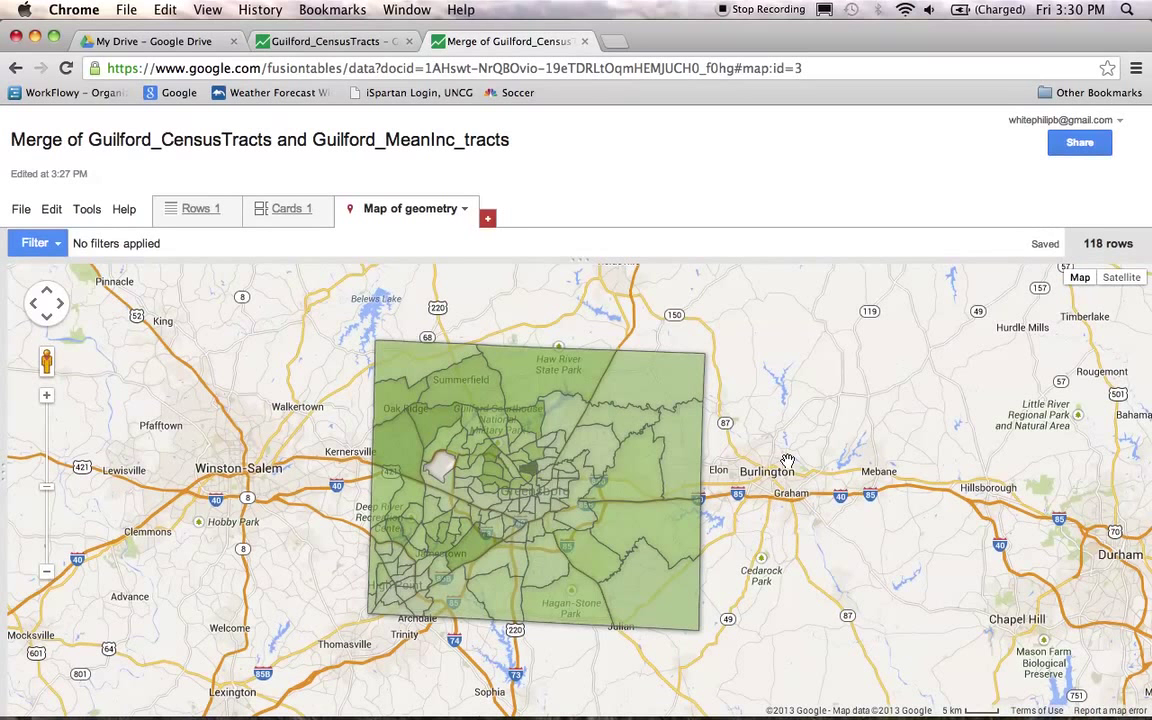